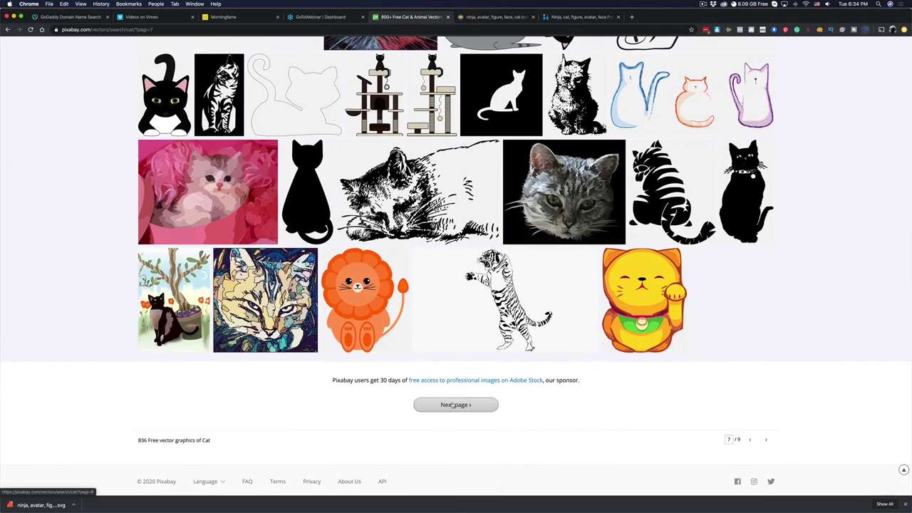
- Look through pages 8 and 9 of the Pixabay cat vector graphics results for a suitable cat image
{"action": "left_click", "coordinate": [453, 405]}
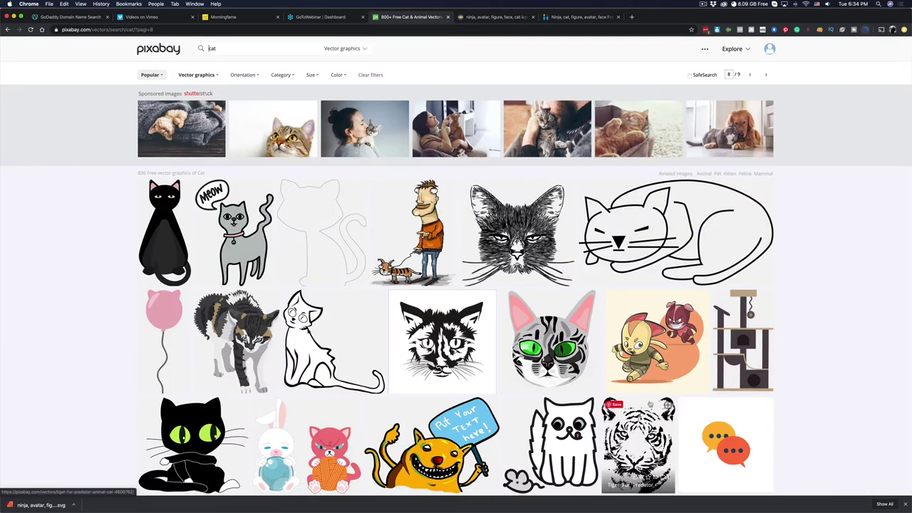
{"action": "scroll", "coordinate": [694, 412], "scroll_direction": "down", "scroll_amount": 6}
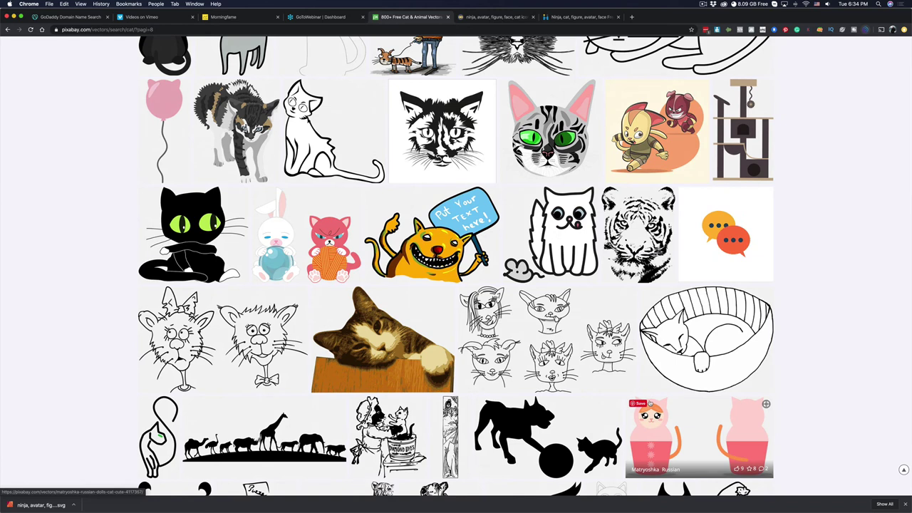
{"action": "scroll", "coordinate": [649, 404], "scroll_direction": "down", "scroll_amount": 2}
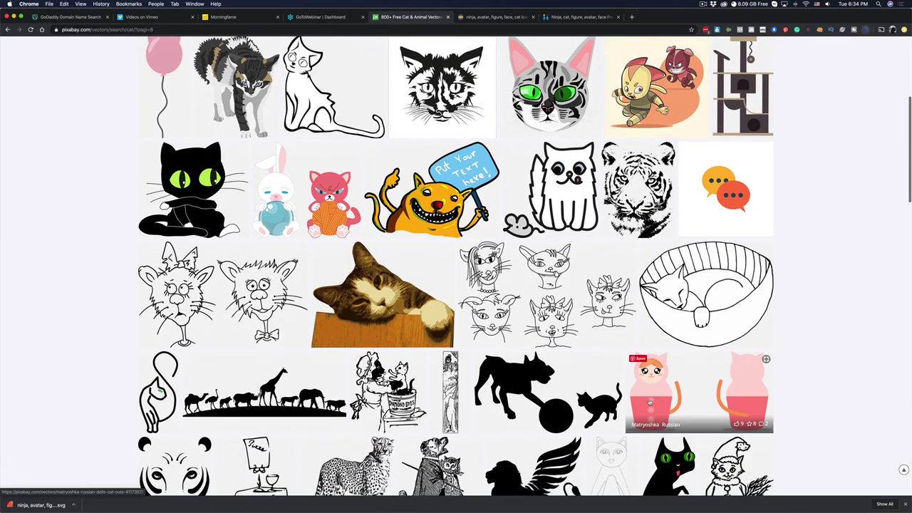
{"action": "scroll", "coordinate": [627, 383], "scroll_direction": "down", "scroll_amount": 5}
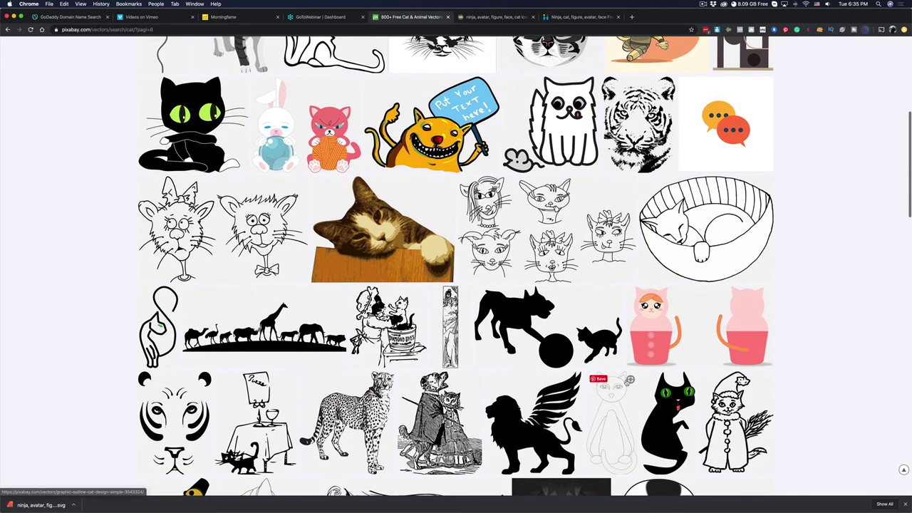
{"action": "scroll", "coordinate": [627, 383], "scroll_direction": "down", "scroll_amount": 11}
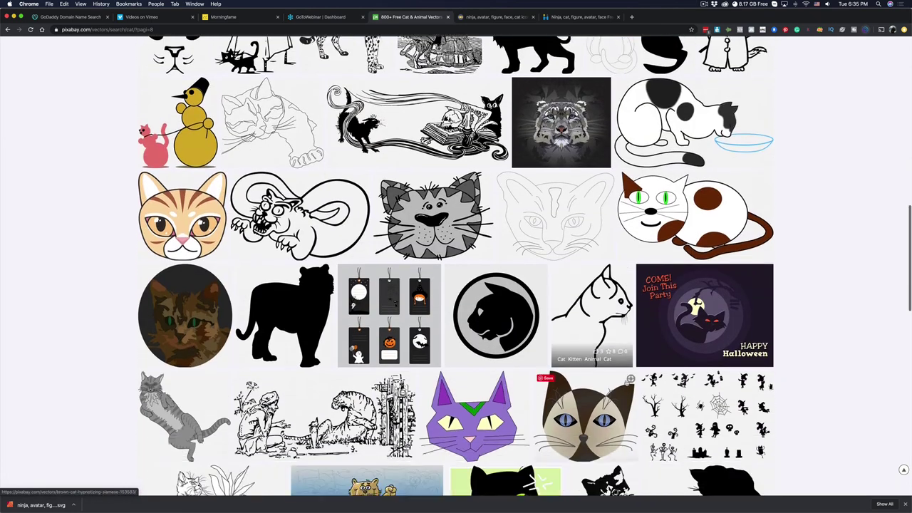
{"action": "scroll", "coordinate": [628, 383], "scroll_direction": "down", "scroll_amount": 11}
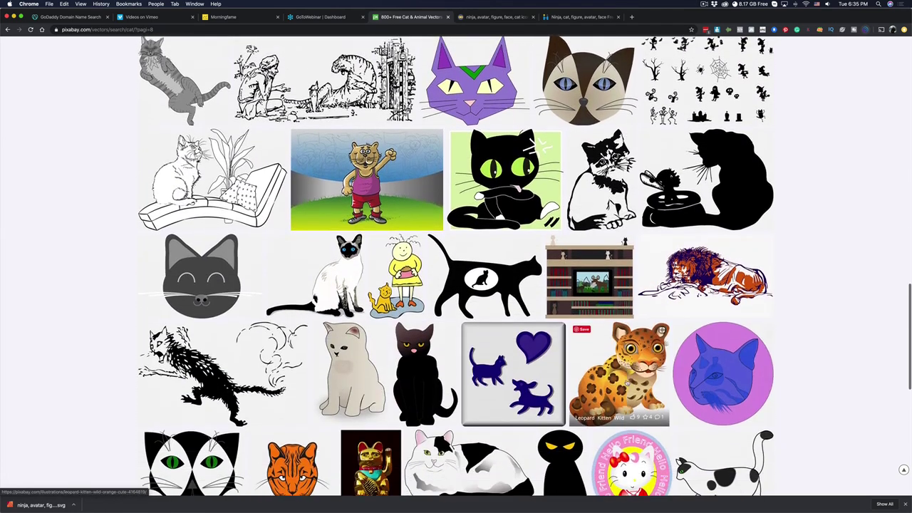
{"action": "scroll", "coordinate": [627, 383], "scroll_direction": "down", "scroll_amount": 6}
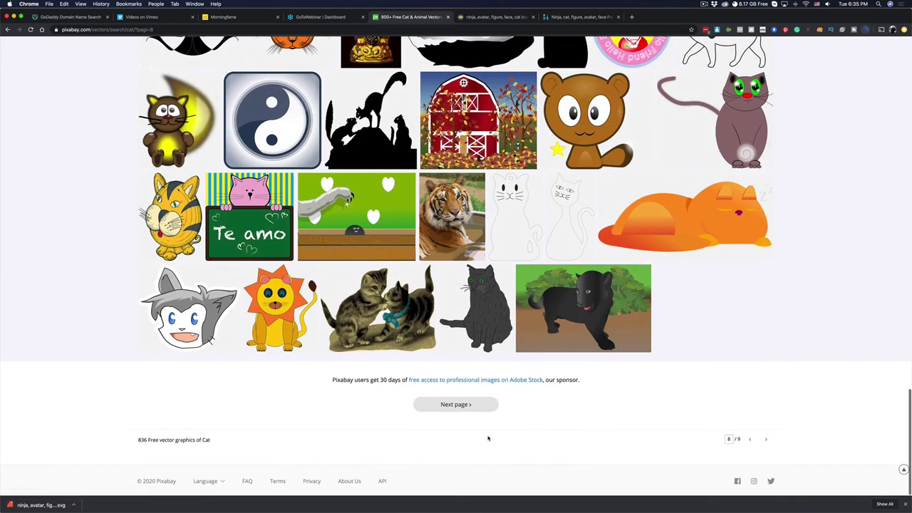
{"action": "left_click", "coordinate": [447, 407]}
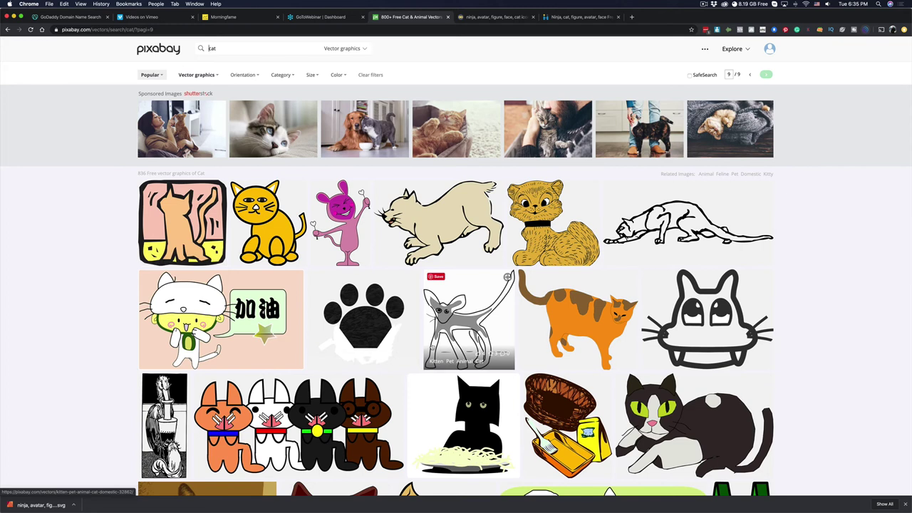
{"action": "scroll", "coordinate": [431, 347], "scroll_direction": "down", "scroll_amount": 5}
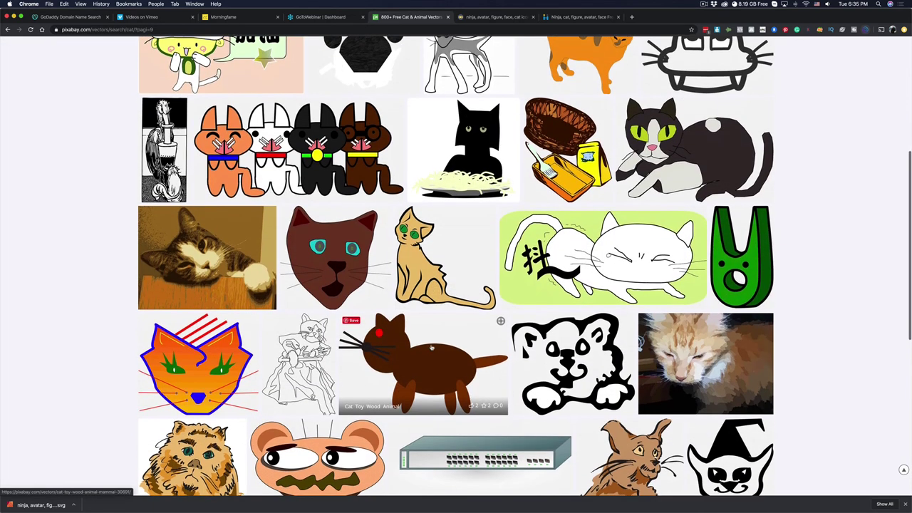
{"action": "scroll", "coordinate": [431, 347], "scroll_direction": "down", "scroll_amount": 2}
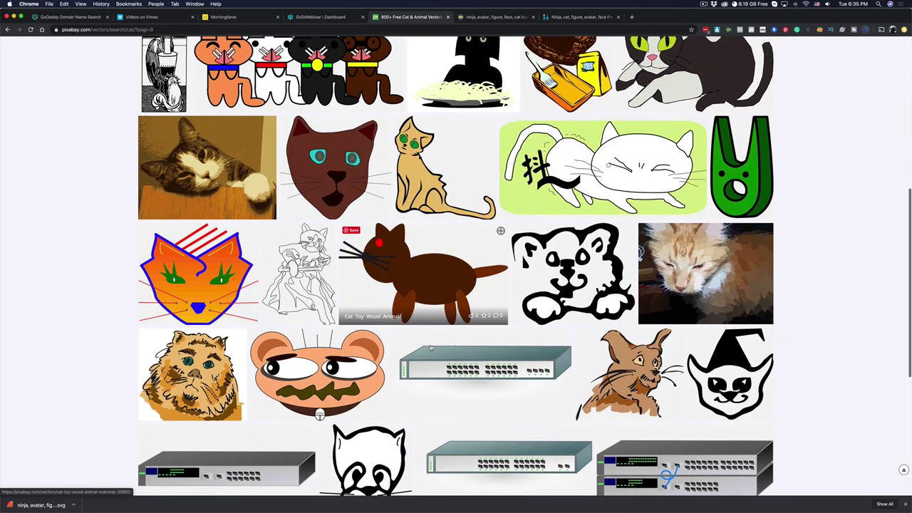
{"action": "scroll", "coordinate": [431, 348], "scroll_direction": "down", "scroll_amount": 1}
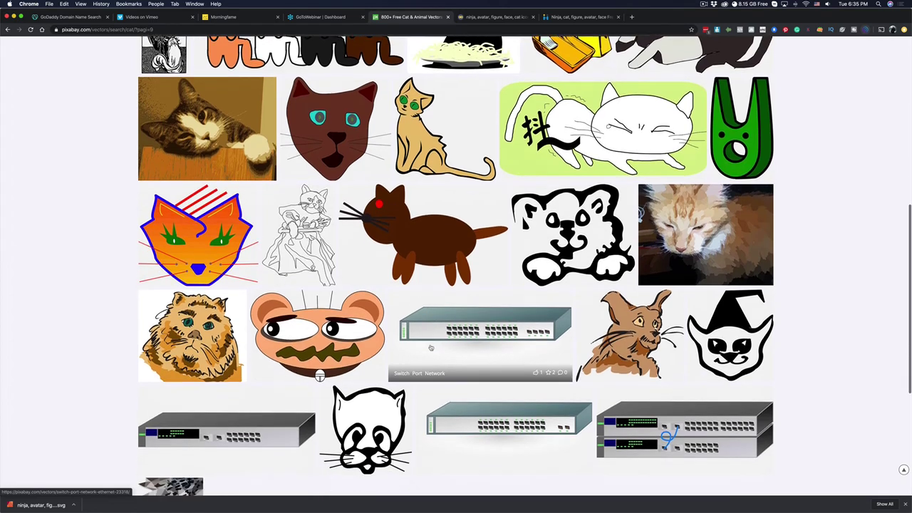
{"action": "scroll", "coordinate": [432, 347], "scroll_direction": "down", "scroll_amount": 5}
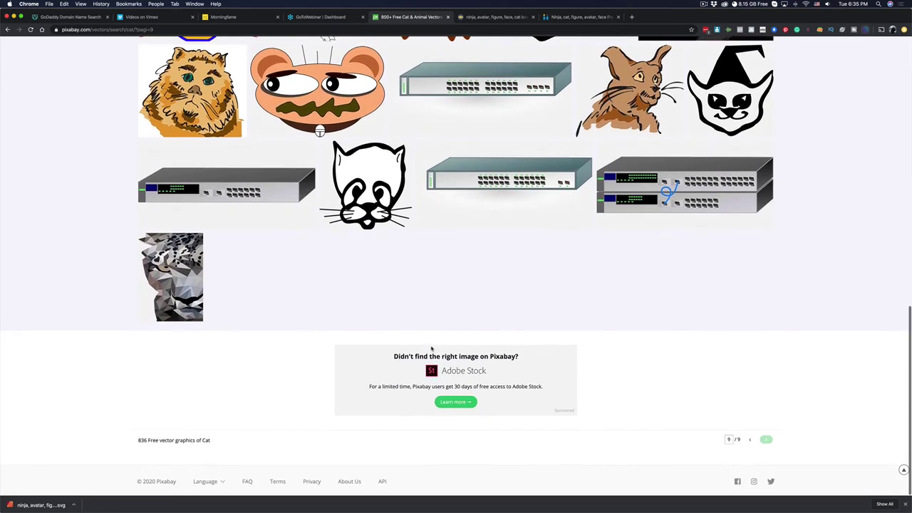
{"action": "scroll", "coordinate": [419, 327], "scroll_direction": "up", "scroll_amount": 15}
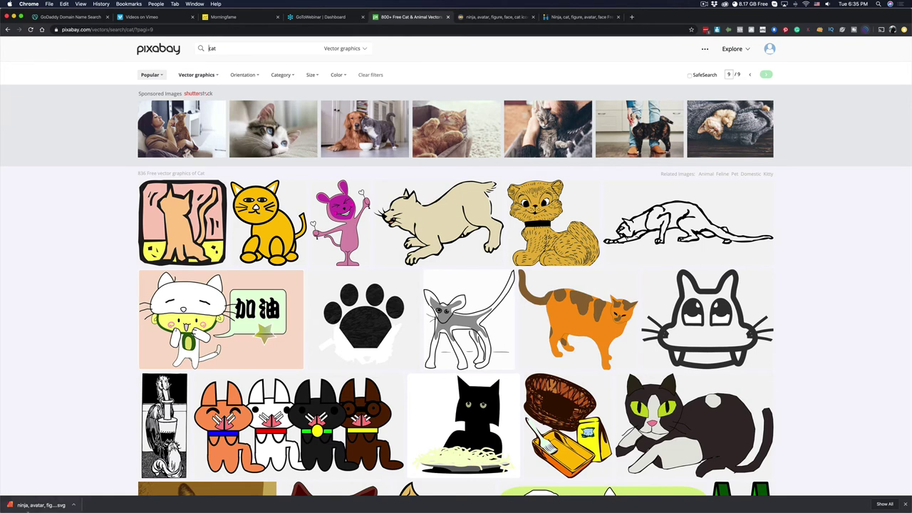
- Switch to Photoshop and open the ninja cat SVG, rasterized at 300 pixels/inch and 2000 pixels wide
{"action": "mouse_move", "coordinate": [214, 508]}
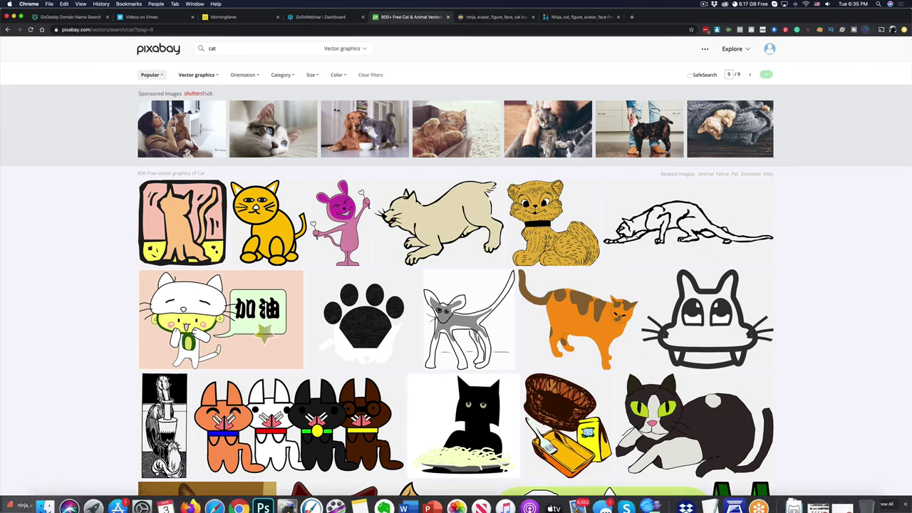
{"action": "left_click", "coordinate": [263, 498]}
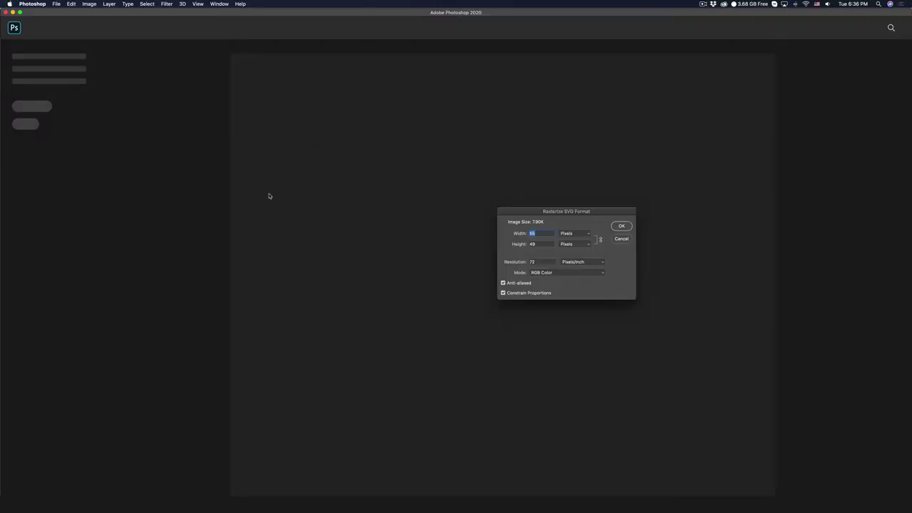
{"action": "left_click", "coordinate": [536, 262]}
{"action": "type", "text": "300"}
{"action": "left_click", "coordinate": [536, 233]}
{"action": "type", "text": "2000"}
{"action": "key", "text": "Return"}
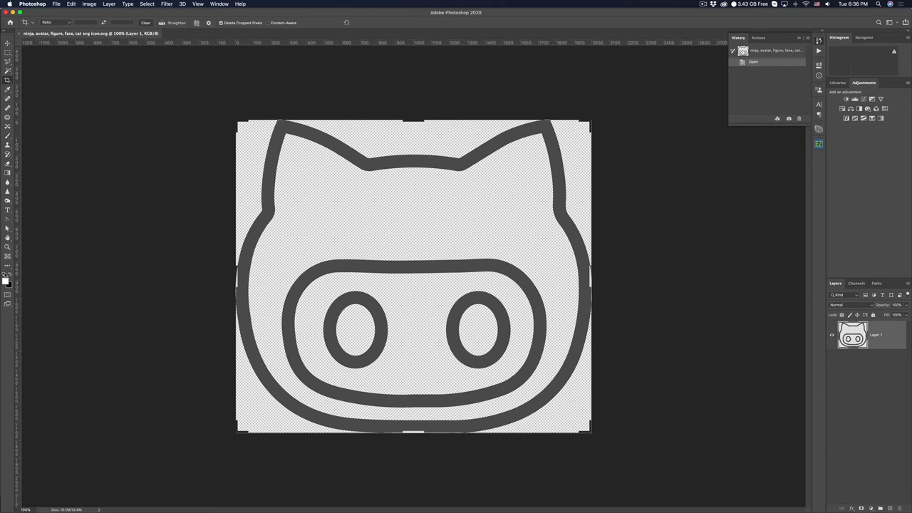
- Reset the foreground color to black and enlarge the canvas to 5000 by 5000 pixels around the cat head
{"action": "left_click", "coordinate": [5, 274]}
{"action": "left_click", "coordinate": [111, 5]}
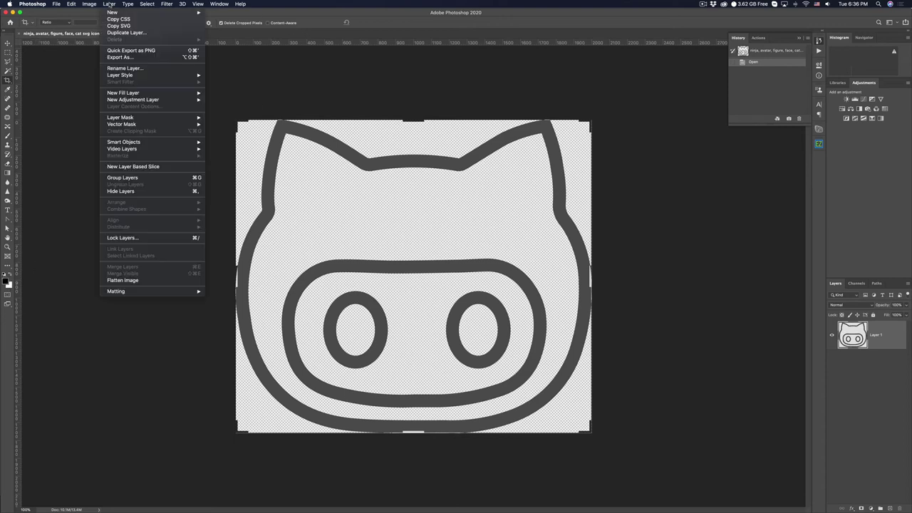
{"action": "mouse_move", "coordinate": [89, 4]}
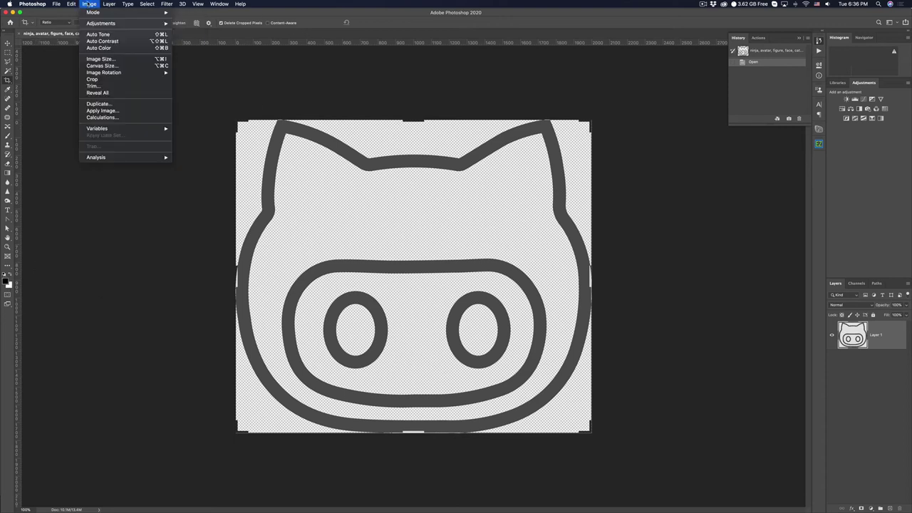
{"action": "left_click", "coordinate": [106, 65]}
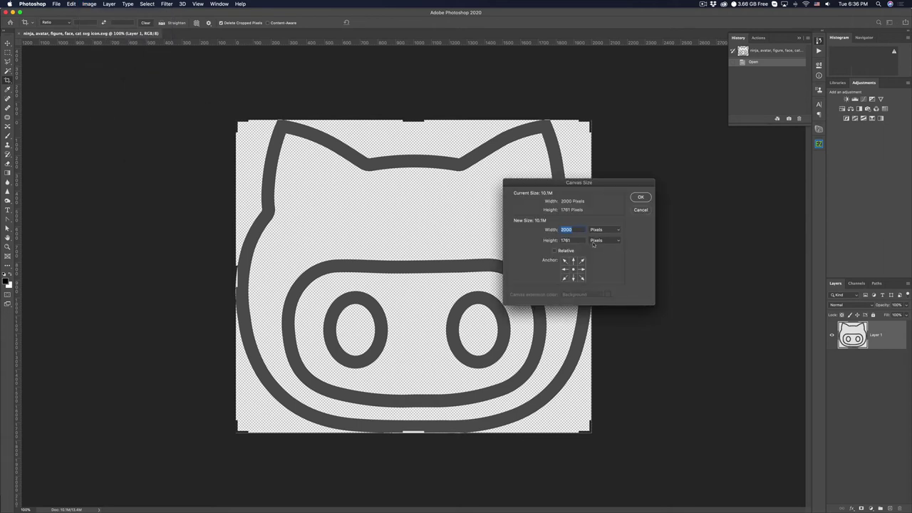
{"action": "type", "text": "500"}
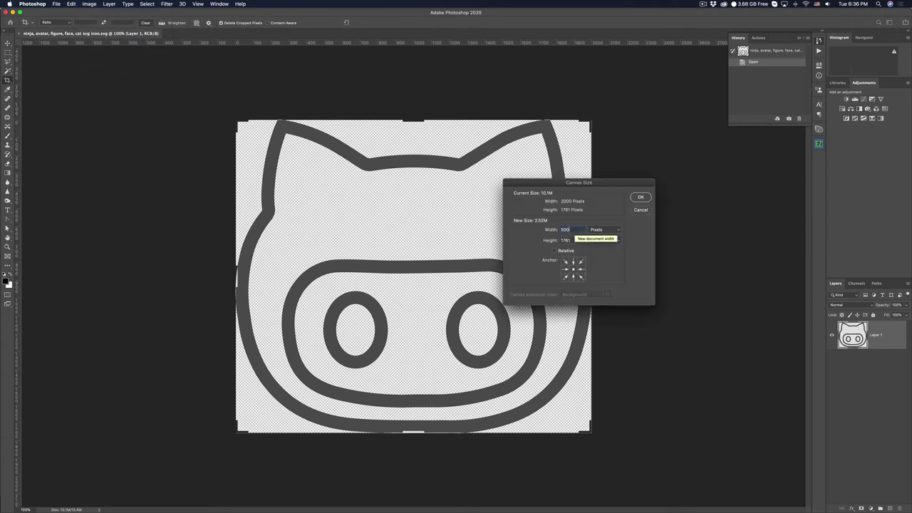
{"action": "key", "text": "Tab"}
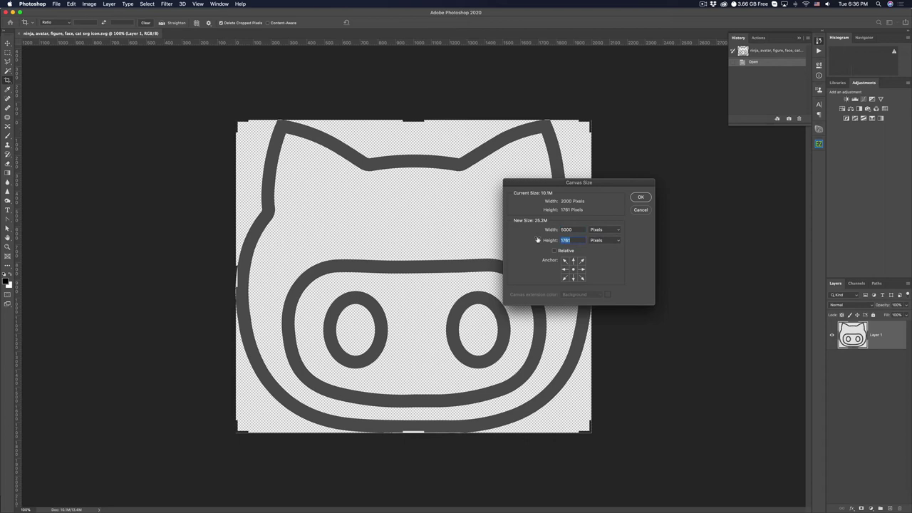
{"action": "type", "text": "5000"}
{"action": "left_click", "coordinate": [641, 197]}
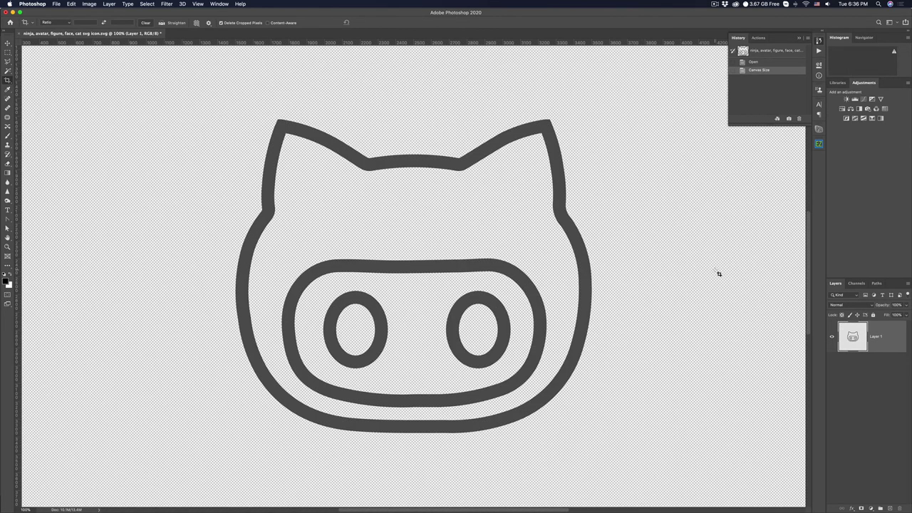
- Add a new empty layer and place it below the cat head layer
{"action": "key", "text": "super"}
{"action": "key", "text": "super+minus"}
{"action": "key", "text": "super+minus"}
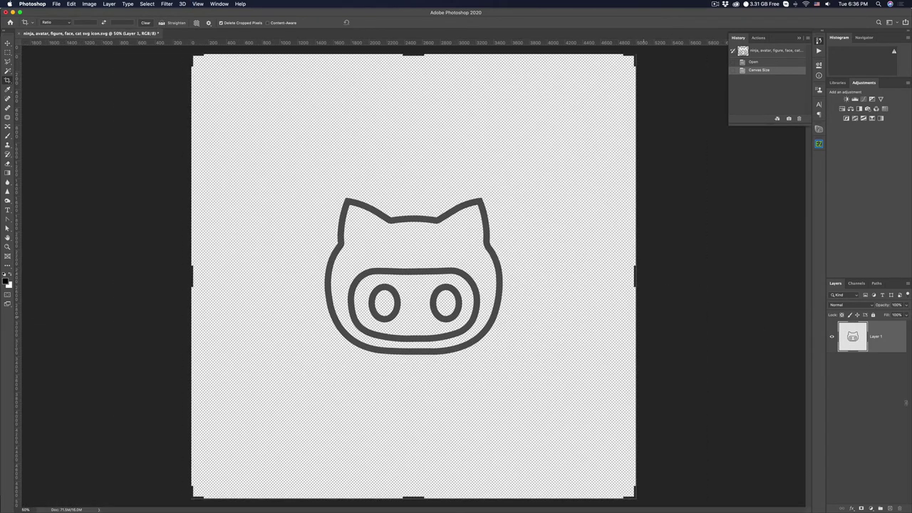
{"action": "left_click", "coordinate": [889, 509]}
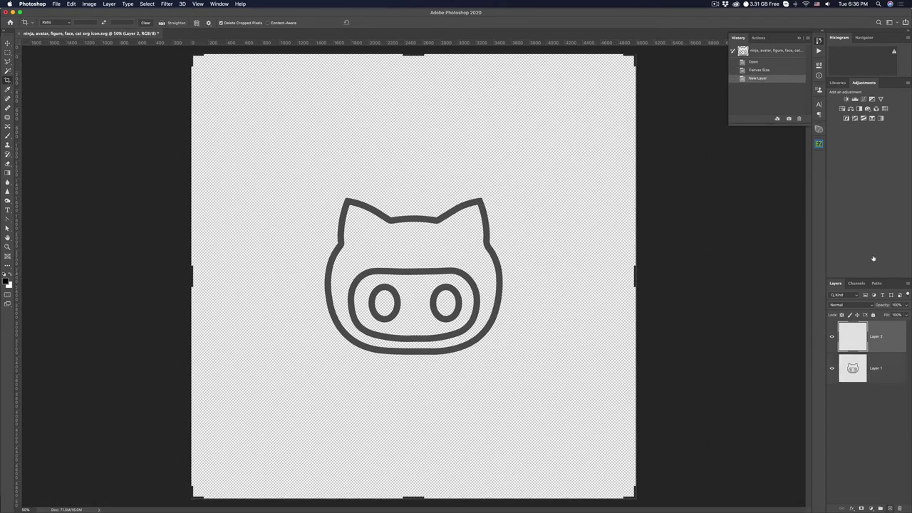
{"action": "left_click_drag", "start_coordinate": [853, 340], "coordinate": [849, 385]}
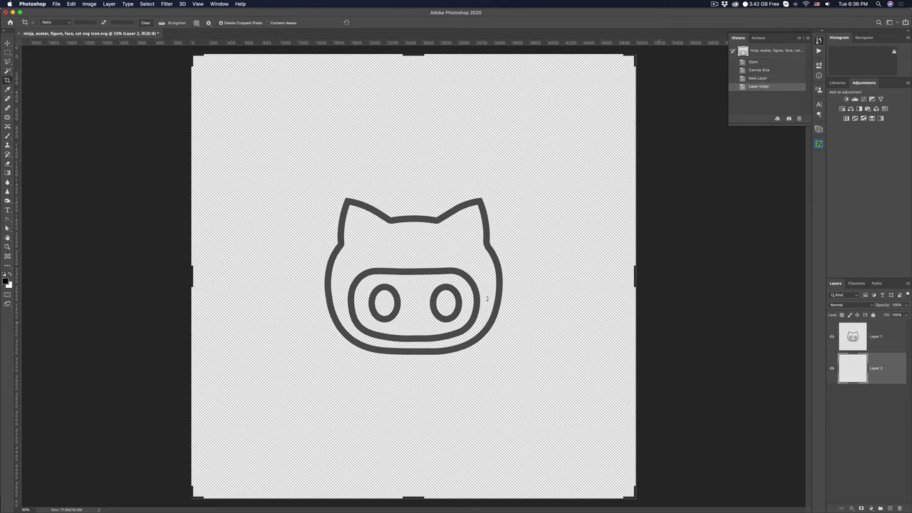
- Make white the foreground color and fill the new lower layer with it at 100% opacity
{"action": "left_click", "coordinate": [10, 274]}
{"action": "left_click", "coordinate": [71, 4]}
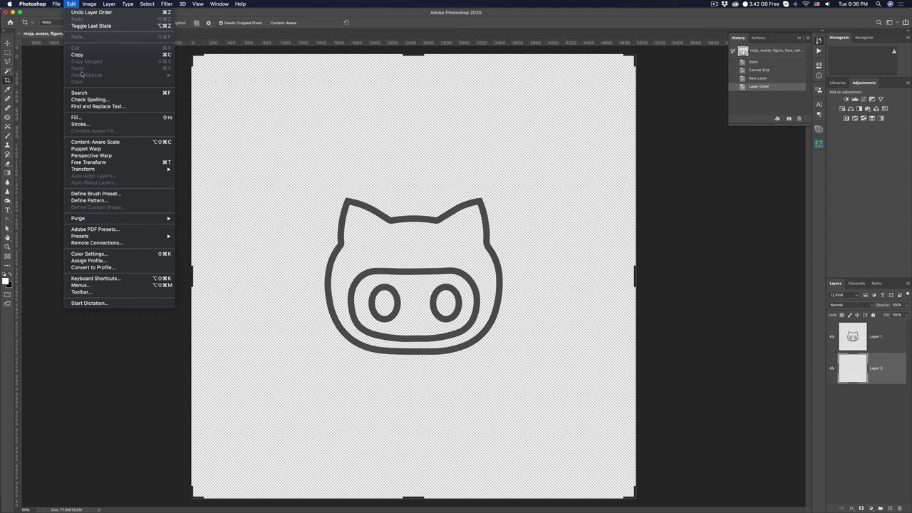
{"action": "left_click", "coordinate": [84, 118]}
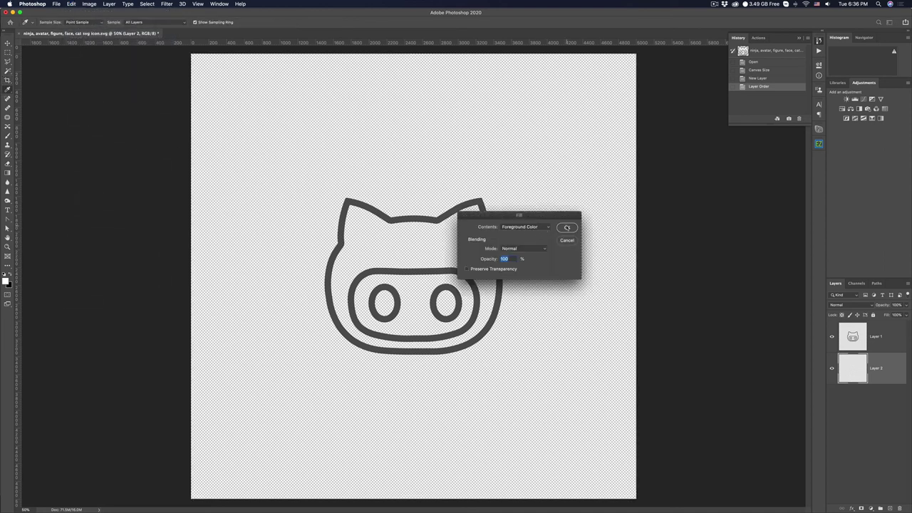
{"action": "left_click", "coordinate": [567, 227]}
{"action": "key", "text": "c"}
- Lock the transparent pixels of the cat head layer and fill its outline with black
{"action": "left_click", "coordinate": [863, 333]}
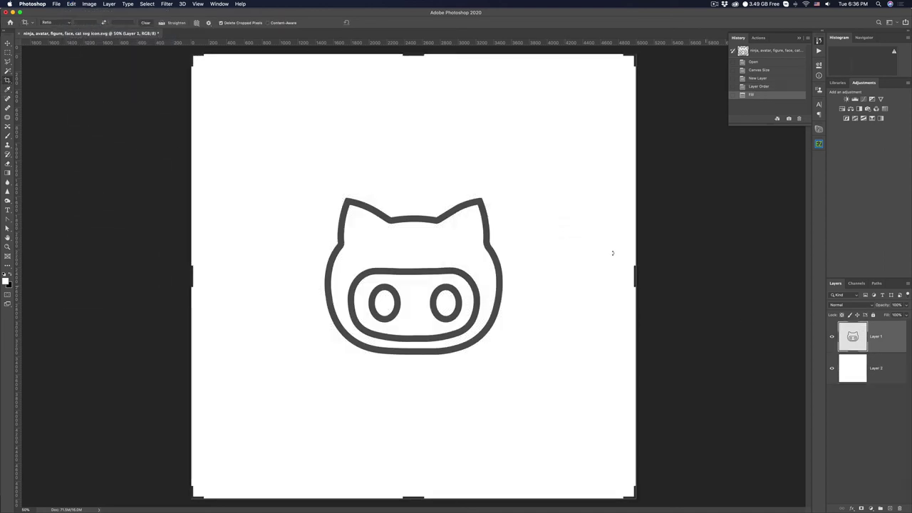
{"action": "left_click", "coordinate": [7, 44]}
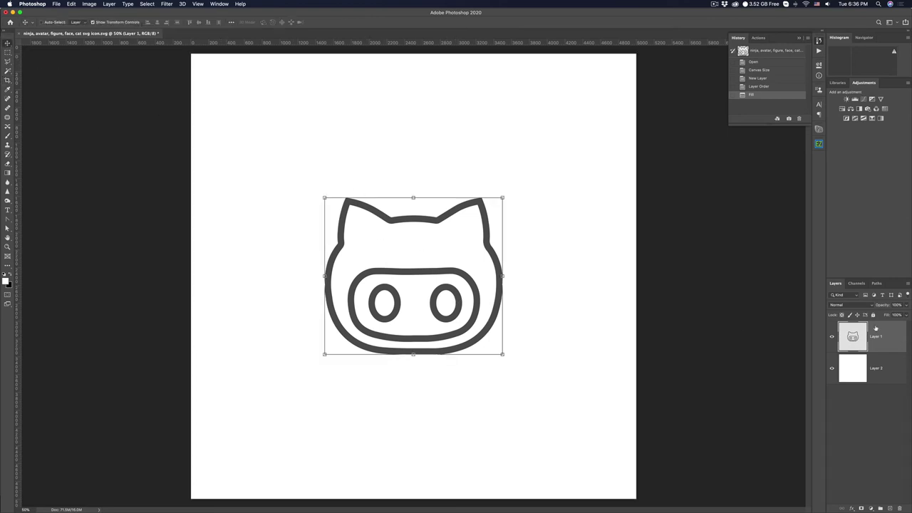
{"action": "left_click", "coordinate": [842, 315]}
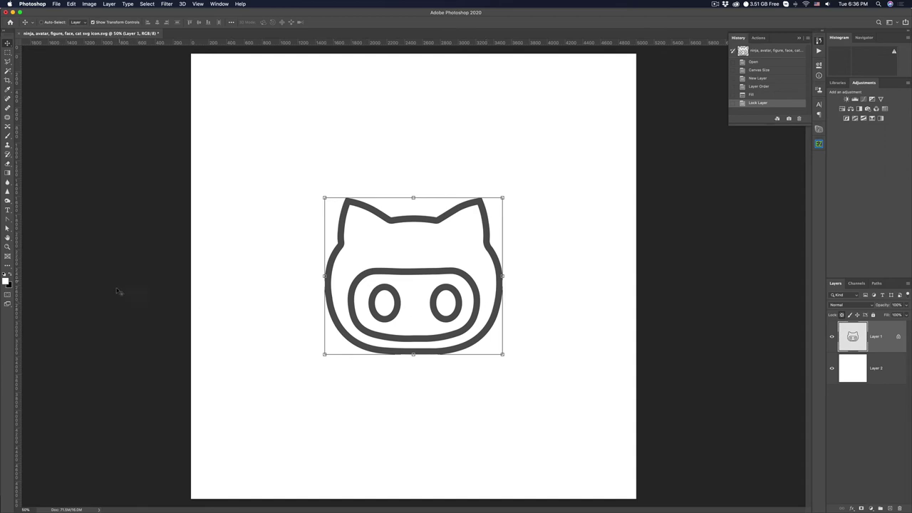
{"action": "left_click", "coordinate": [10, 274]}
{"action": "left_click", "coordinate": [72, 4]}
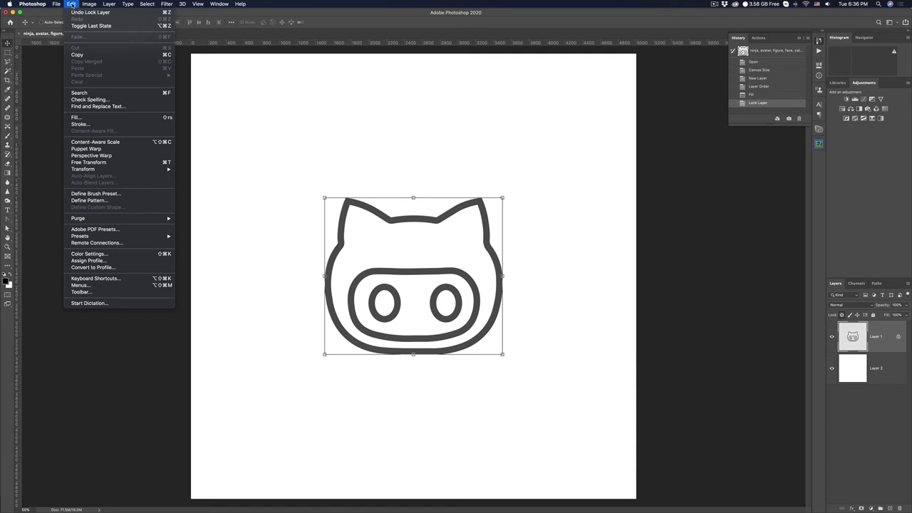
{"action": "left_click", "coordinate": [77, 117]}
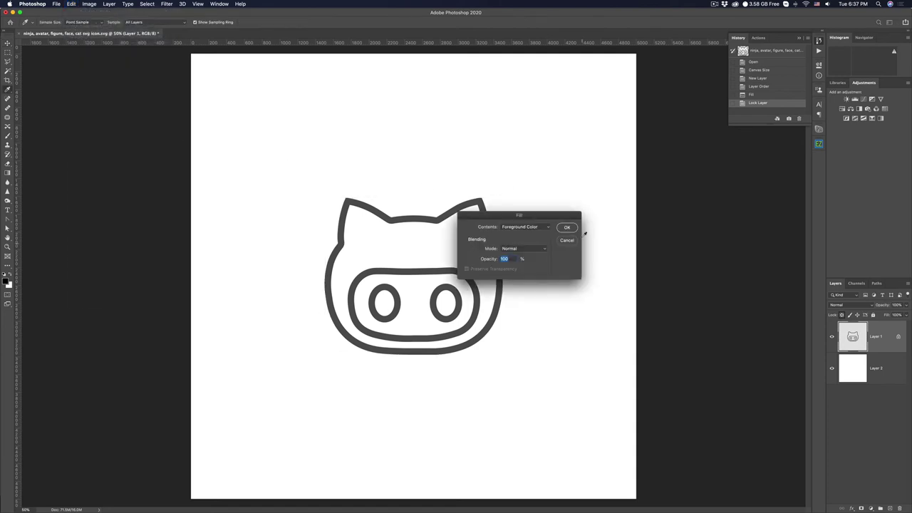
{"action": "left_click", "coordinate": [567, 228]}
{"action": "key", "text": "v"}
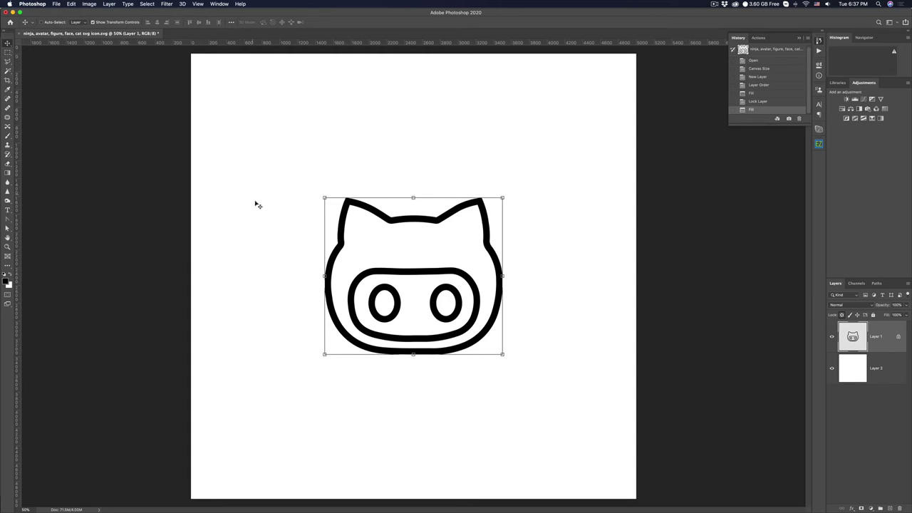
- Move the cat head straight down to near the canvas's lower edge and select the white background layer
{"action": "left_click", "coordinate": [396, 259]}
{"action": "left_click_drag", "start_coordinate": [395, 260], "coordinate": [395, 386]}
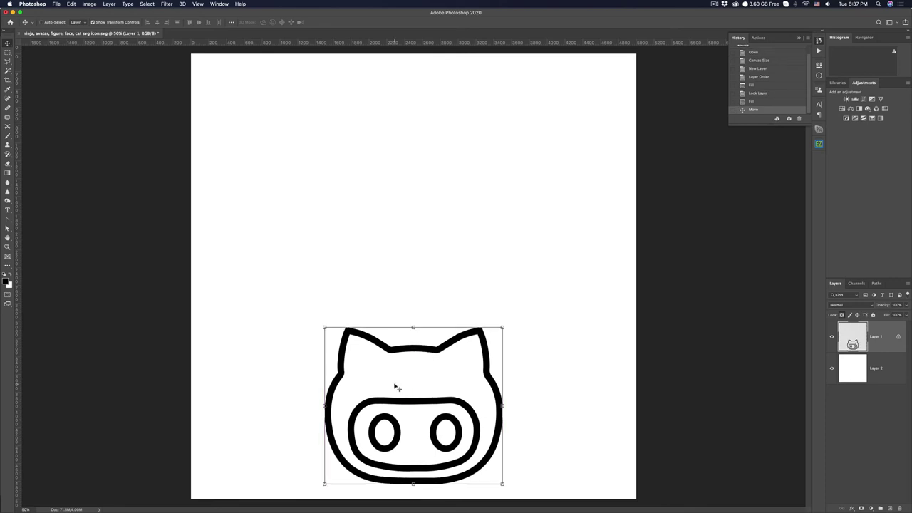
{"action": "left_click", "coordinate": [853, 368]}
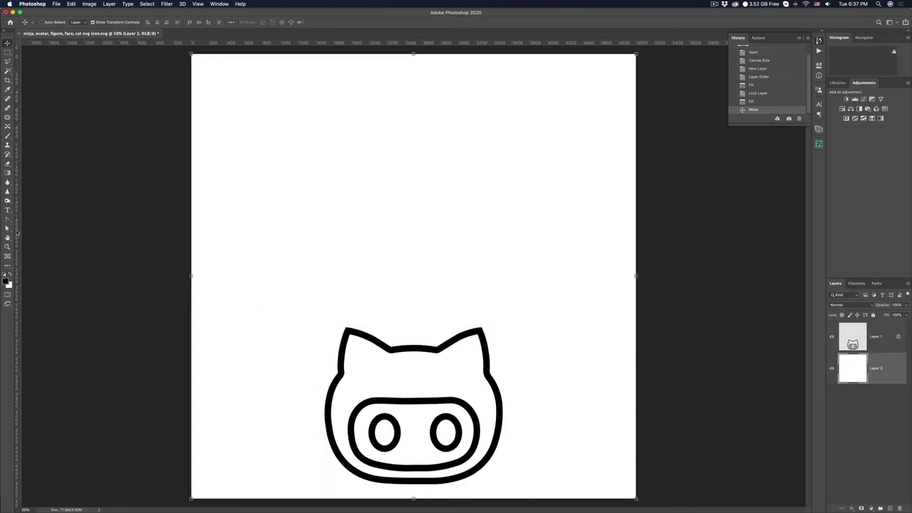
- Place one vertical and one horizontal guide through the center of the canvas
{"action": "left_click_drag", "start_coordinate": [17, 233], "coordinate": [412, 269]}
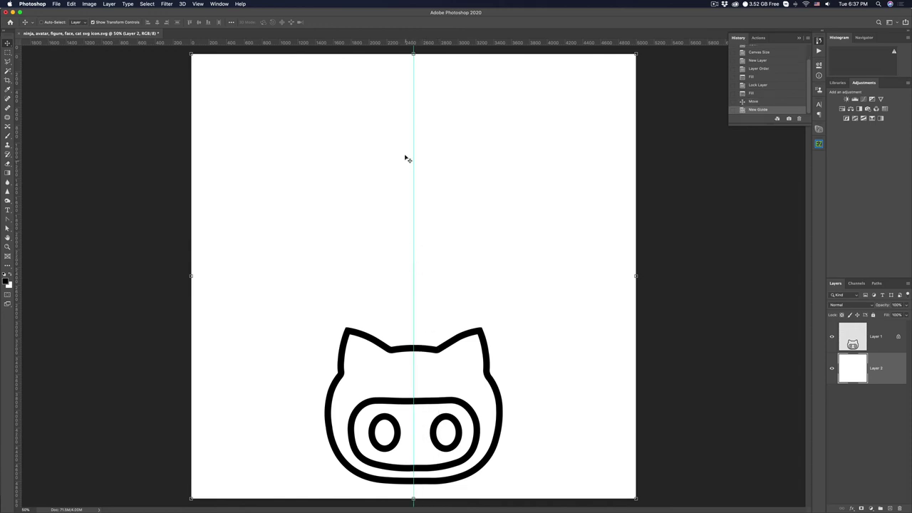
{"action": "left_click_drag", "start_coordinate": [404, 44], "coordinate": [392, 276]}
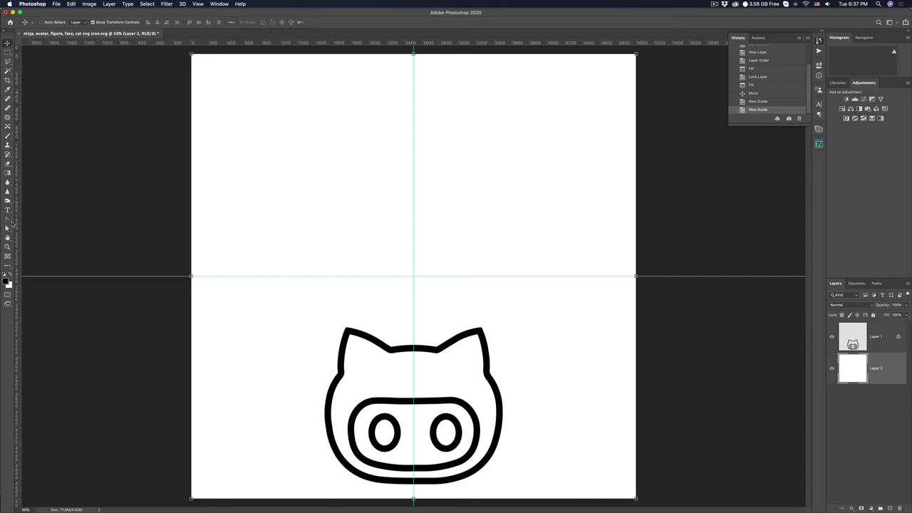
- Add horizontal text reading CAT, EGO and RY9 on three lines near the top of the vertical guide and make it black
{"action": "left_click", "coordinate": [8, 211]}
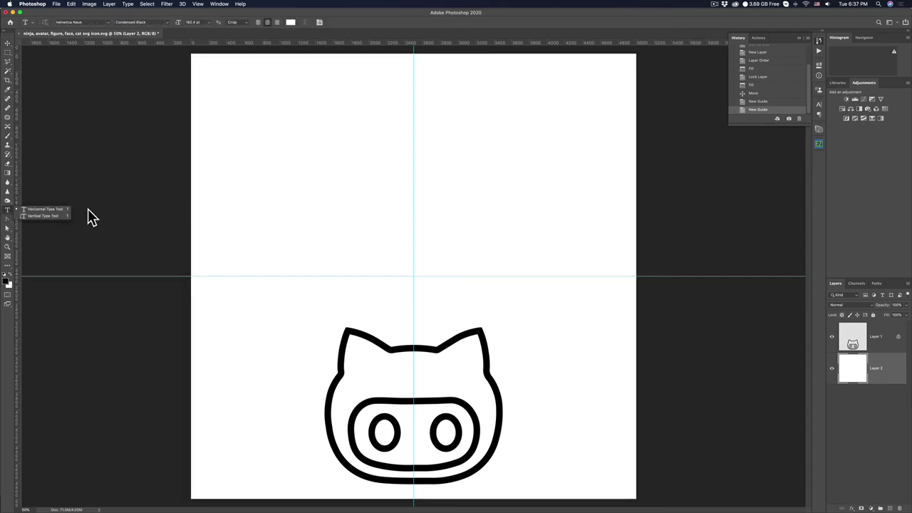
{"action": "left_click", "coordinate": [47, 209]}
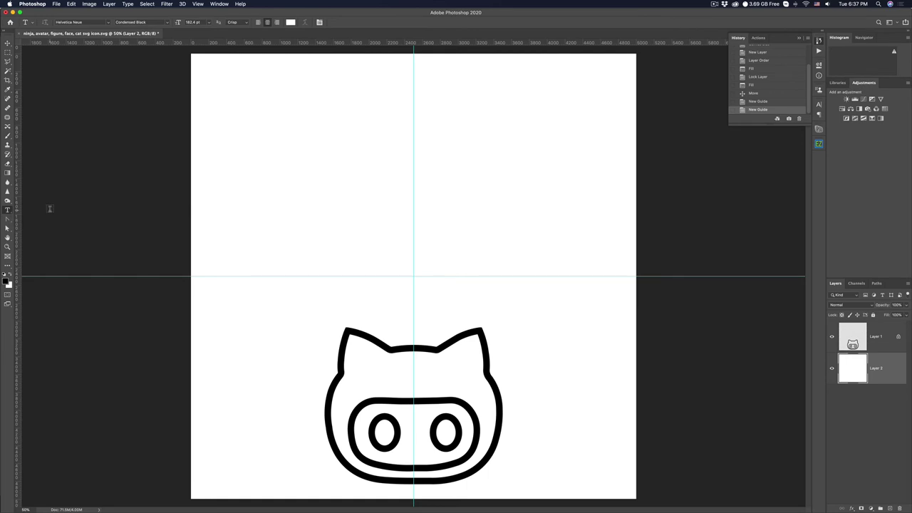
{"action": "left_click", "coordinate": [413, 120]}
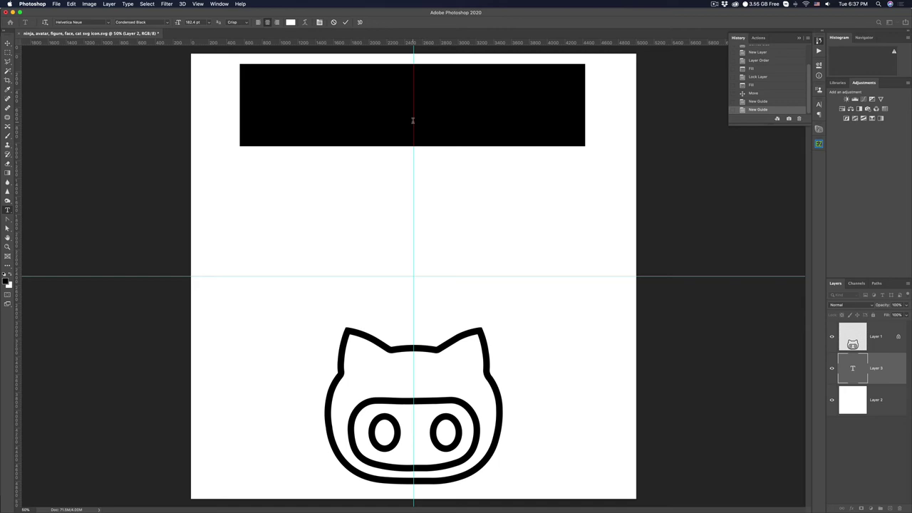
{"action": "key", "text": "BackSpace"}
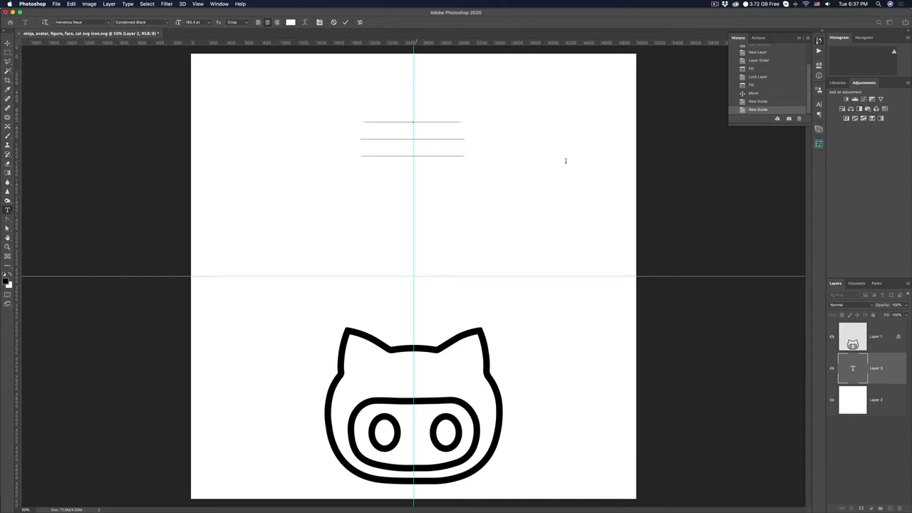
{"action": "left_click", "coordinate": [854, 368]}
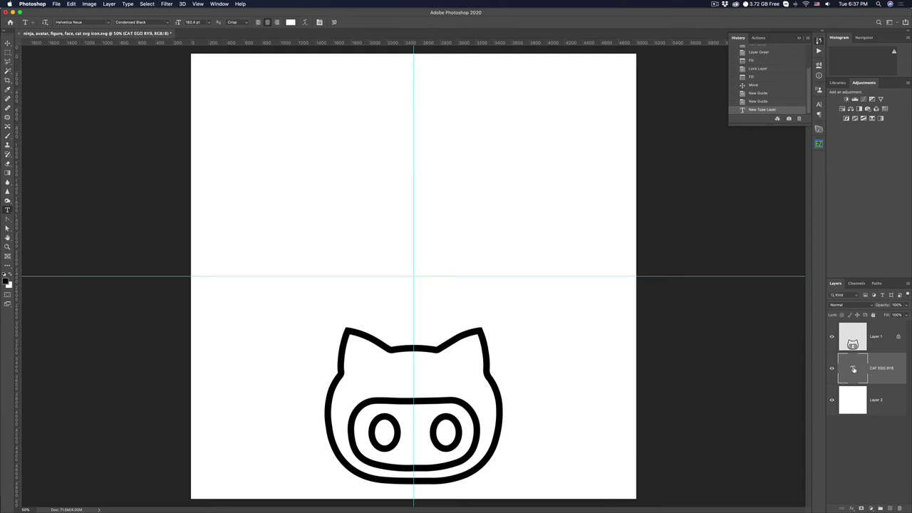
{"action": "double_click", "coordinate": [854, 368]}
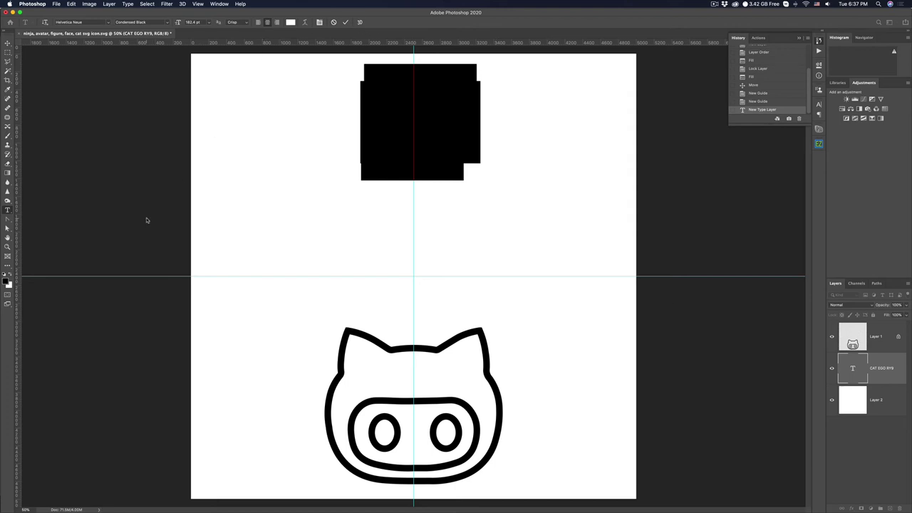
{"action": "left_click", "coordinate": [8, 275]}
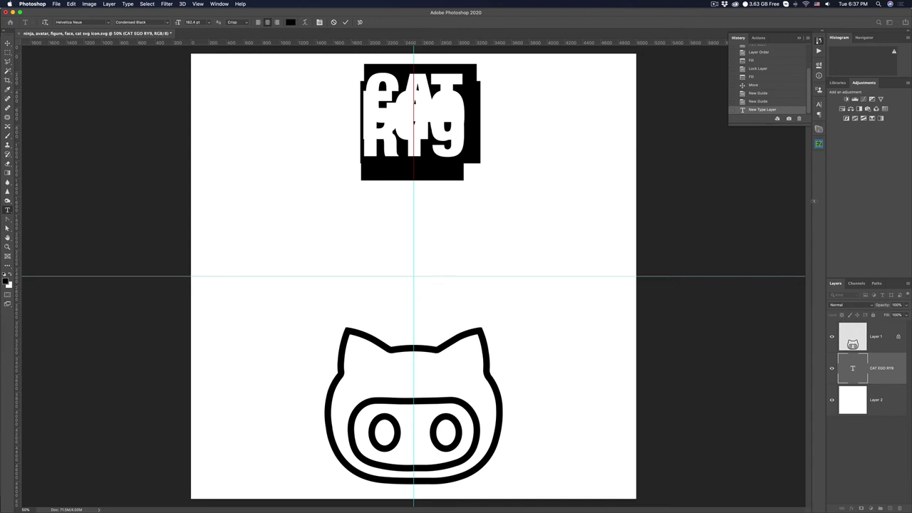
- Set the three-line text's leading to 190 pt and its tracking to 0
{"action": "left_click", "coordinate": [819, 105]}
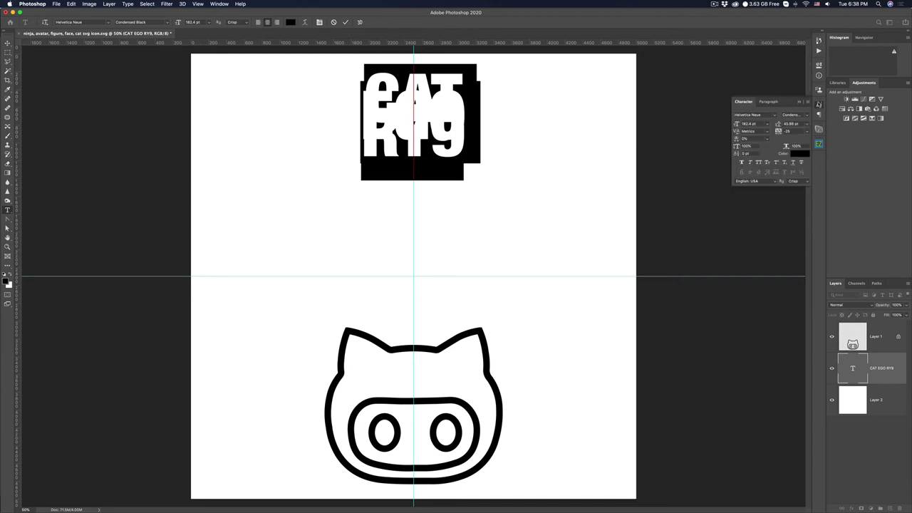
{"action": "left_click", "coordinate": [790, 124]}
{"action": "type", "text": "190"}
{"action": "key", "text": "Return"}
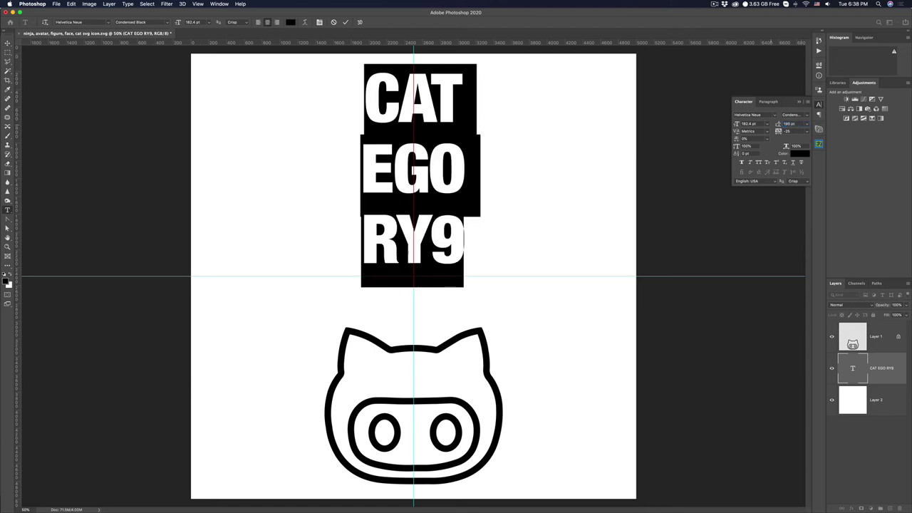
{"action": "left_click", "coordinate": [808, 132]}
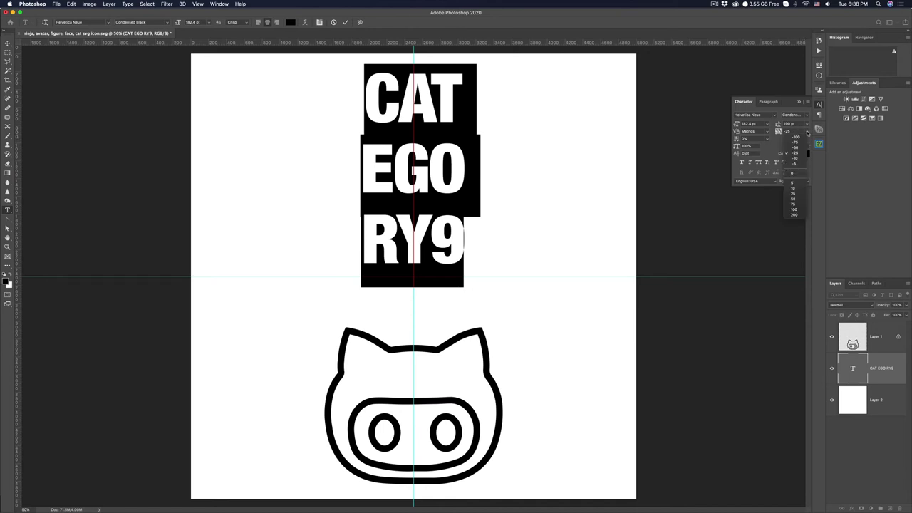
{"action": "left_click", "coordinate": [800, 173]}
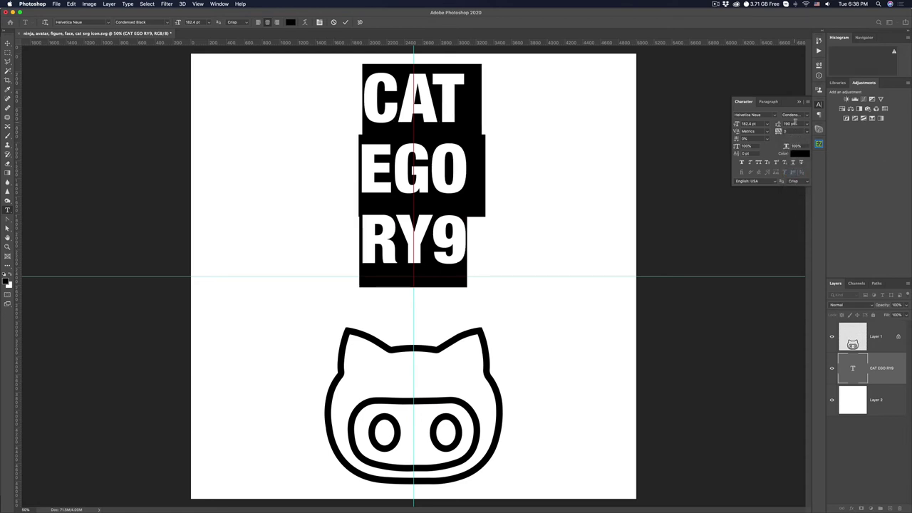
- Tighten the leading of the CAT EGO RY9 text to 175 pt
{"action": "left_click", "coordinate": [795, 124]}
{"action": "type", "text": "1"}
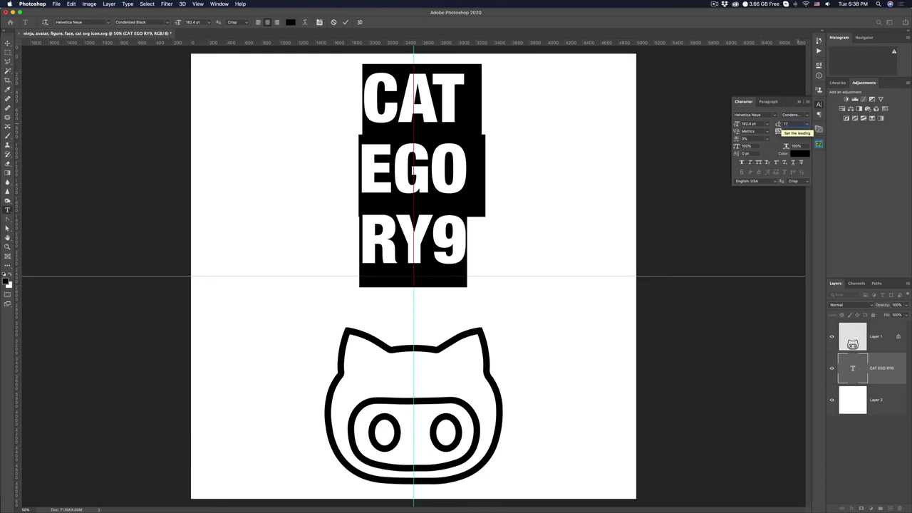
{"action": "type", "text": "76"}
{"action": "key", "text": "Return"}
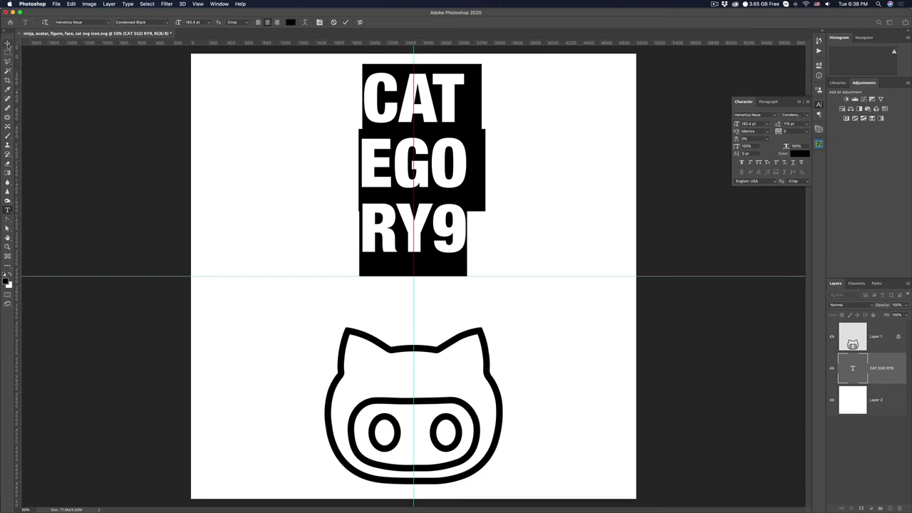
- Move the three-line text into the upper-left quadrant of the canvas, clear of the cat head
{"action": "left_click", "coordinate": [8, 44]}
{"action": "left_click_drag", "start_coordinate": [391, 103], "coordinate": [364, 192]}
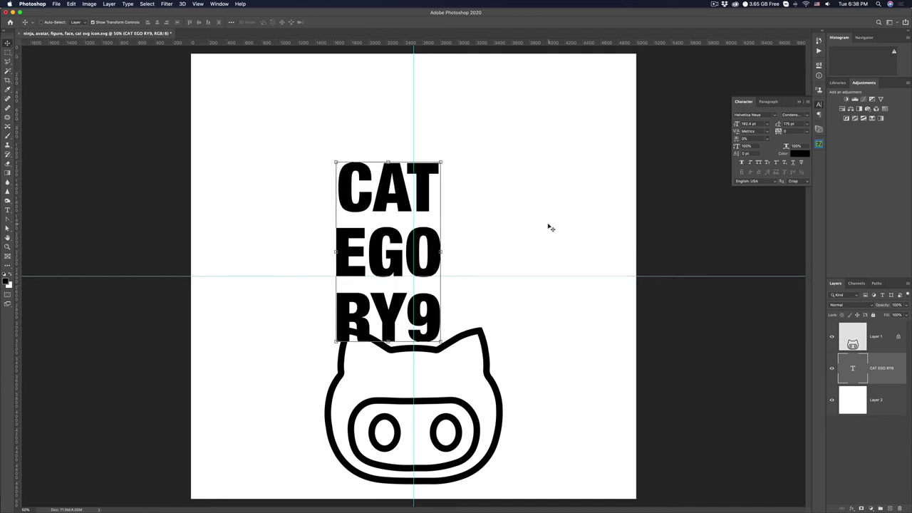
{"action": "left_click_drag", "start_coordinate": [368, 244], "coordinate": [272, 200]}
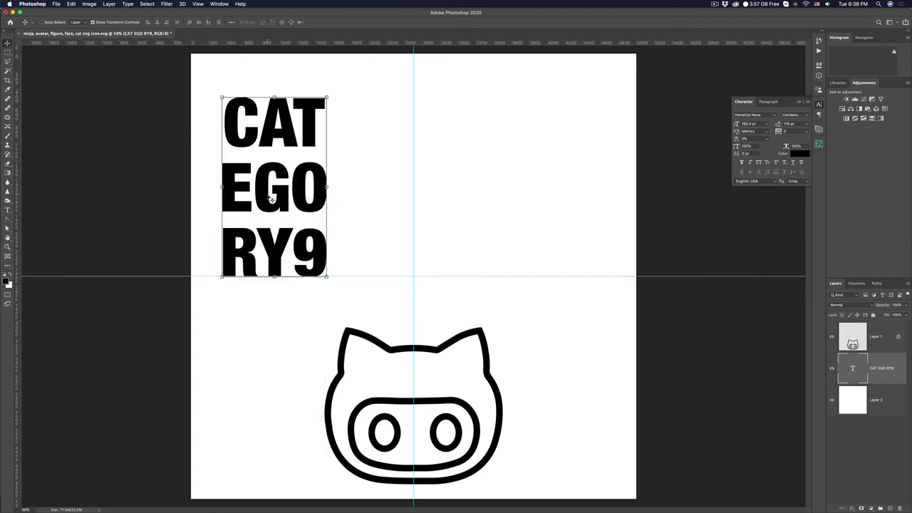
- Reselect the CAT EGO RY9 text and tighten its leading by trying 160 pt and 150 pt before settling on 144 pt
{"action": "double_click", "coordinate": [853, 369]}
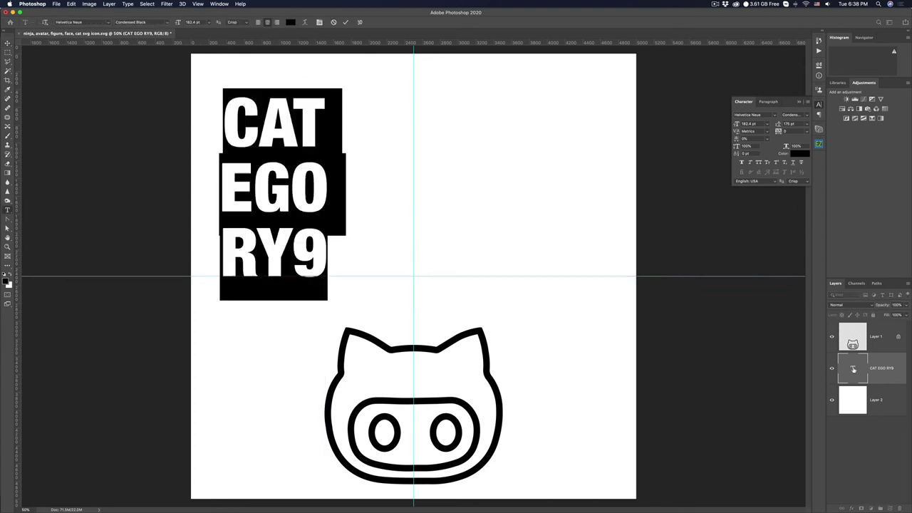
{"action": "left_click", "coordinate": [853, 369]}
{"action": "double_click", "coordinate": [854, 368]}
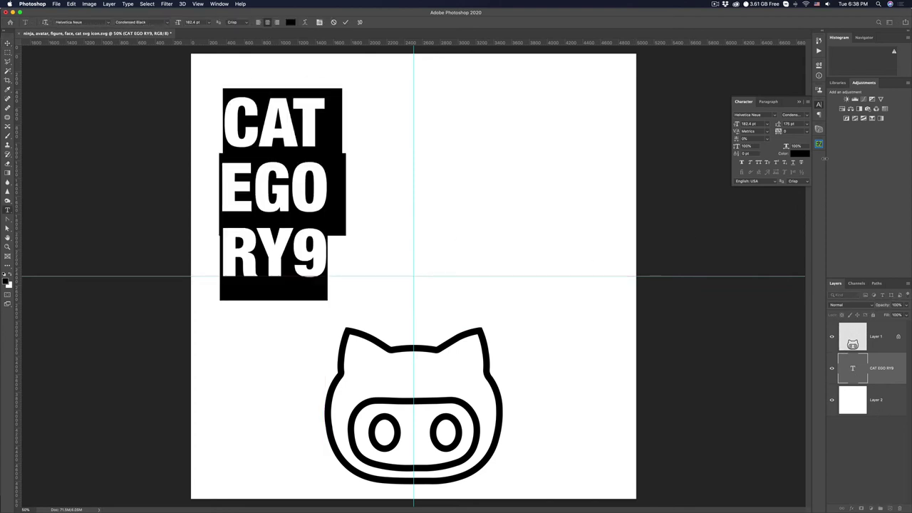
{"action": "left_click", "coordinate": [800, 124]}
{"action": "type", "text": "160"}
{"action": "key", "text": "Return"}
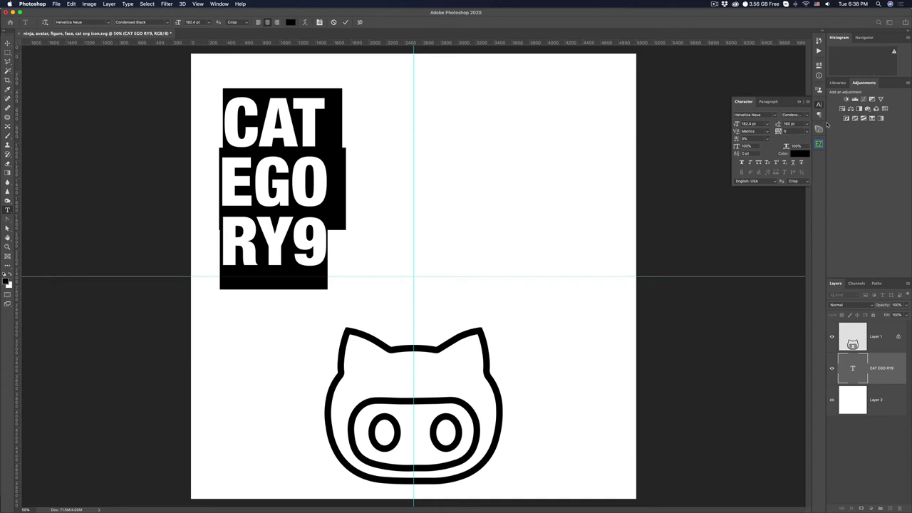
{"action": "left_click", "coordinate": [775, 124]}
{"action": "type", "text": "150"}
{"action": "key", "text": "Return"}
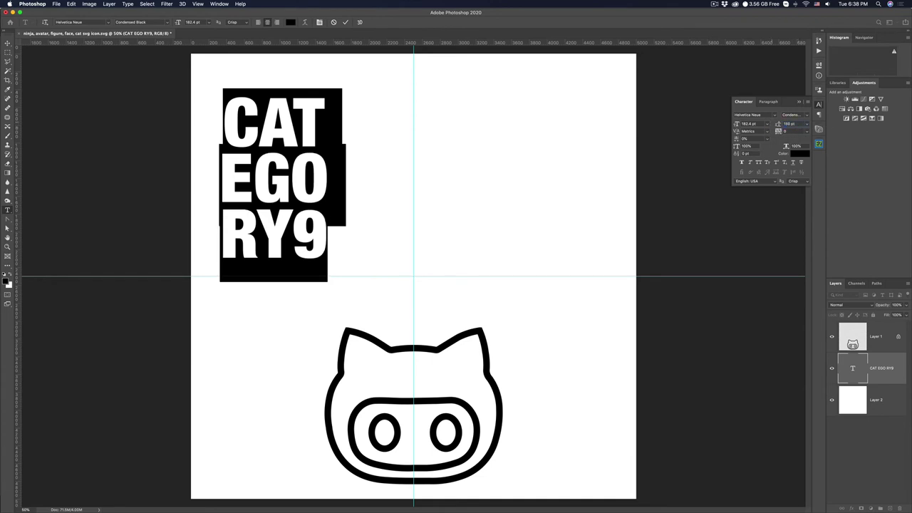
{"action": "left_click", "coordinate": [796, 124]}
{"action": "type", "text": "144"}
{"action": "key", "text": "Return"}
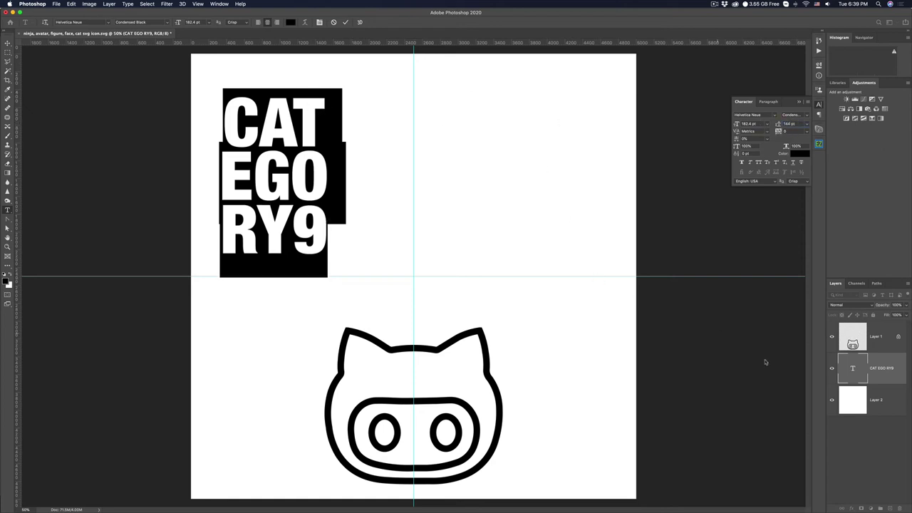
- Duplicate the CAT EGO RY9 text layer and place the copy beside the original, across the vertical guide
{"action": "key", "text": "ctrl+Return"}
{"action": "left_click_drag", "start_coordinate": [852, 368], "coordinate": [889, 507]}
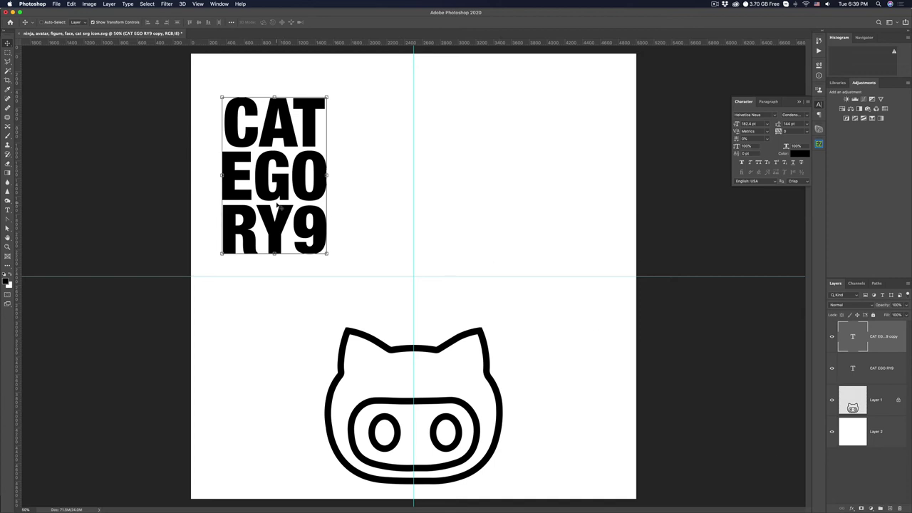
{"action": "left_click_drag", "start_coordinate": [294, 205], "coordinate": [420, 203]}
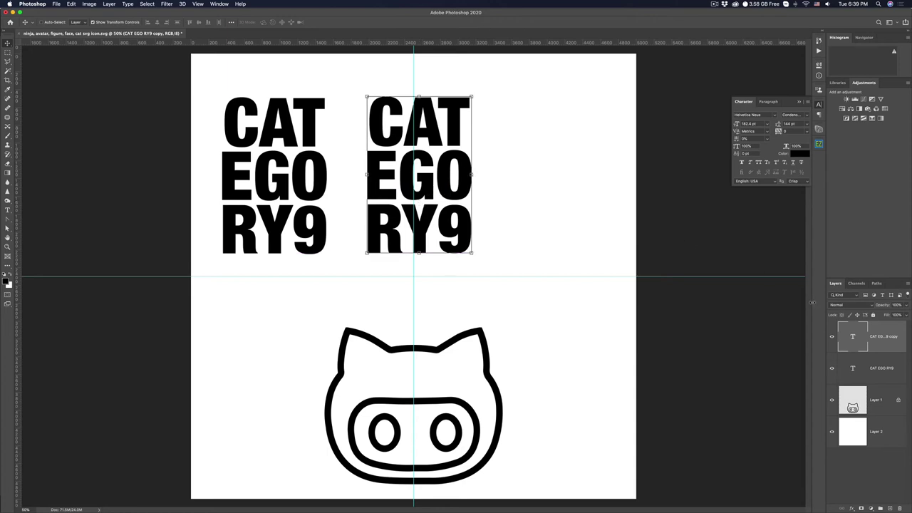
- Preview fonts on the copied CAT EGO RY9 text, from the recent fonts such as Mail Ray Stuff and Impact through the full alphabetical list
{"action": "left_click", "coordinate": [8, 210]}
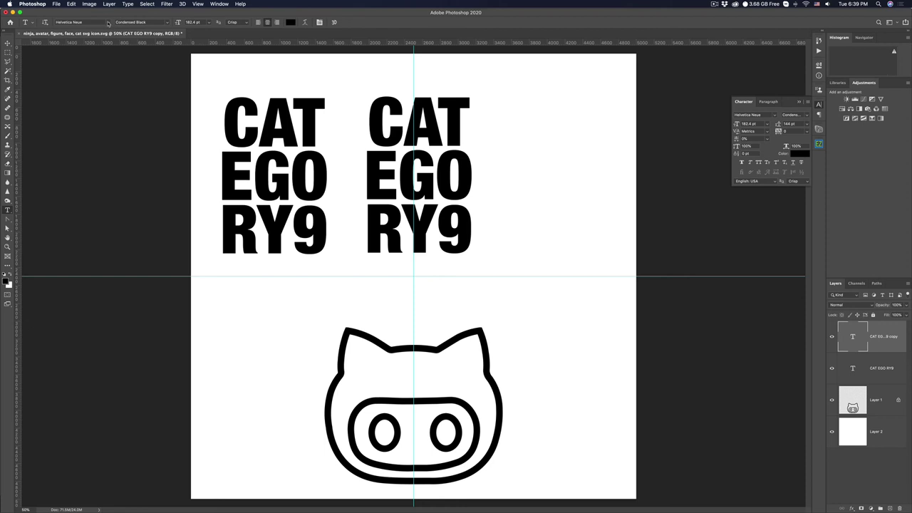
{"action": "left_click", "coordinate": [109, 23]}
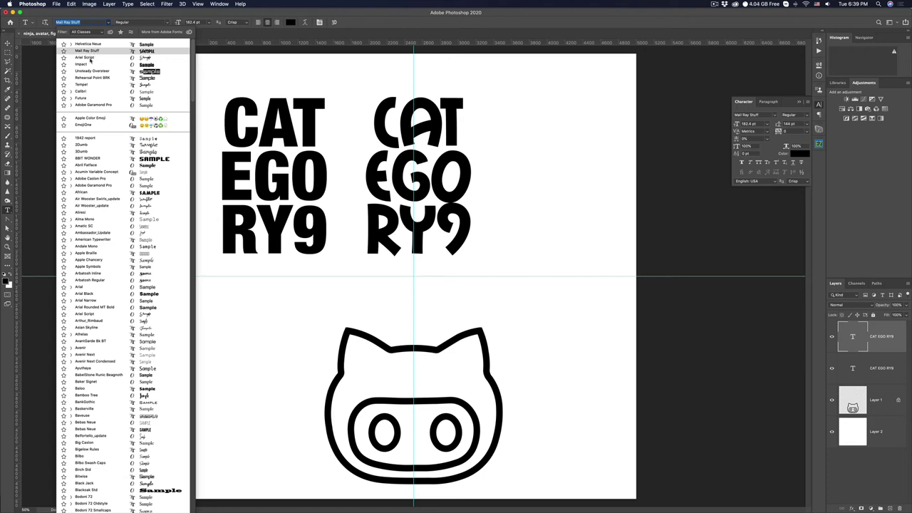
{"action": "left_click", "coordinate": [87, 66]}
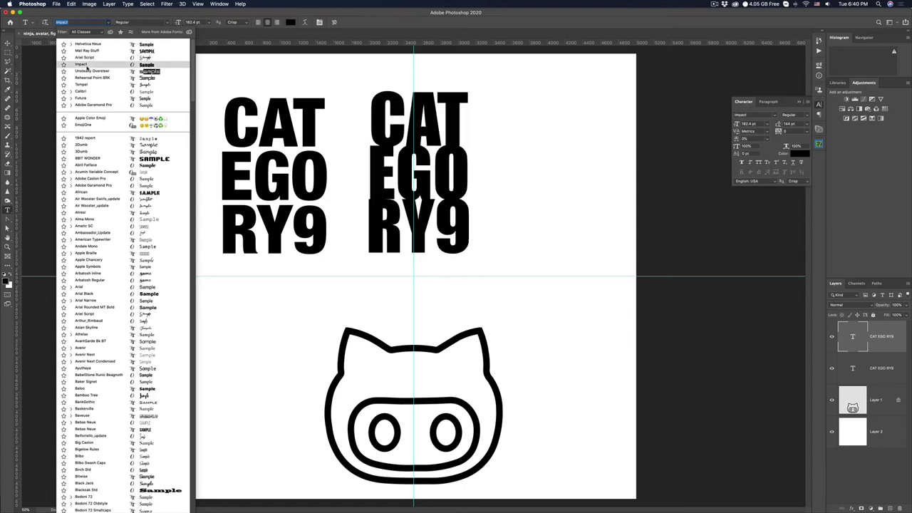
{"action": "left_click", "coordinate": [88, 71]}
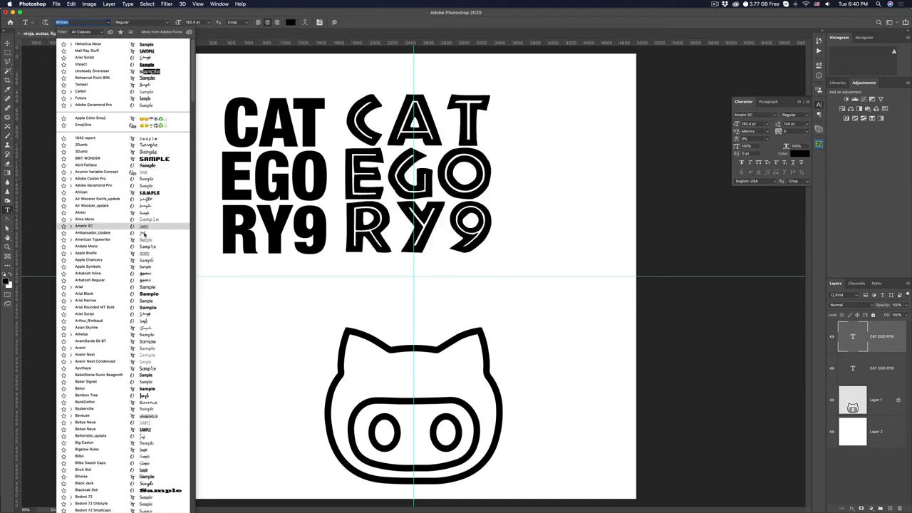
{"action": "scroll", "coordinate": [144, 234], "scroll_direction": "down", "scroll_amount": 3}
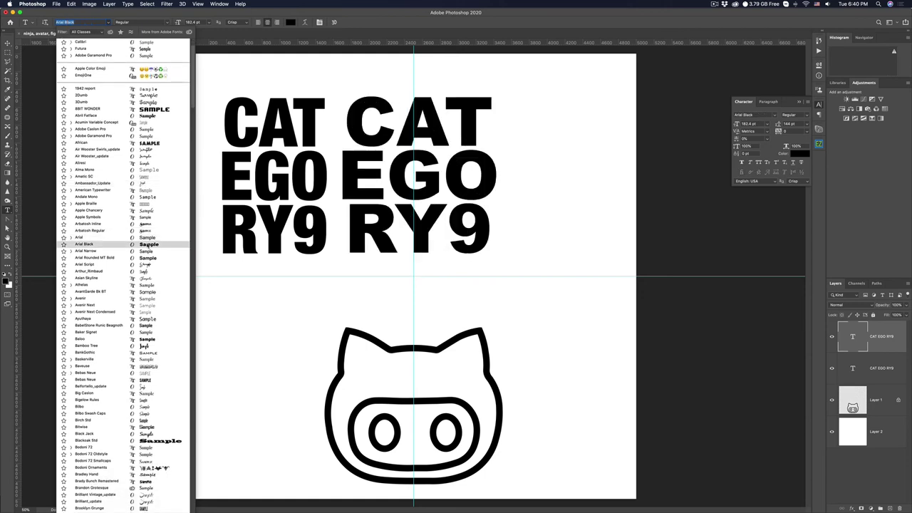
{"action": "scroll", "coordinate": [147, 245], "scroll_direction": "down", "scroll_amount": 2}
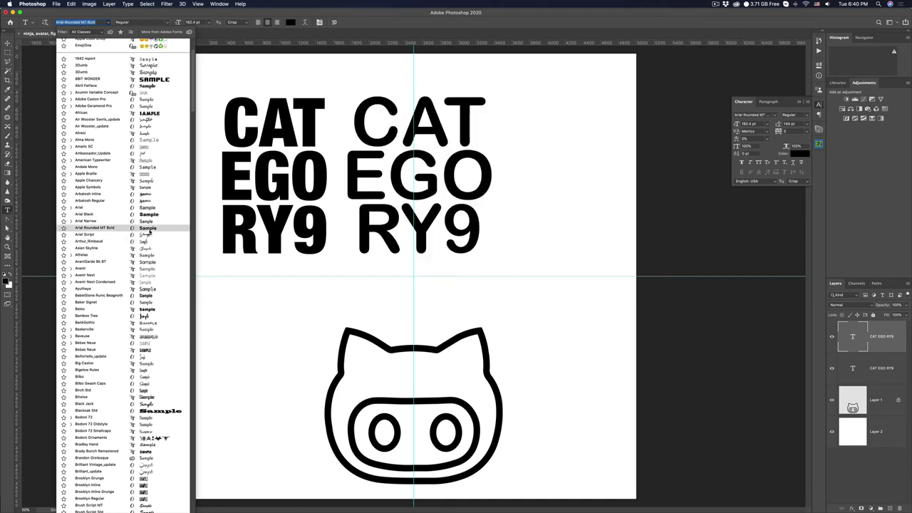
{"action": "scroll", "coordinate": [149, 230], "scroll_direction": "down", "scroll_amount": 2}
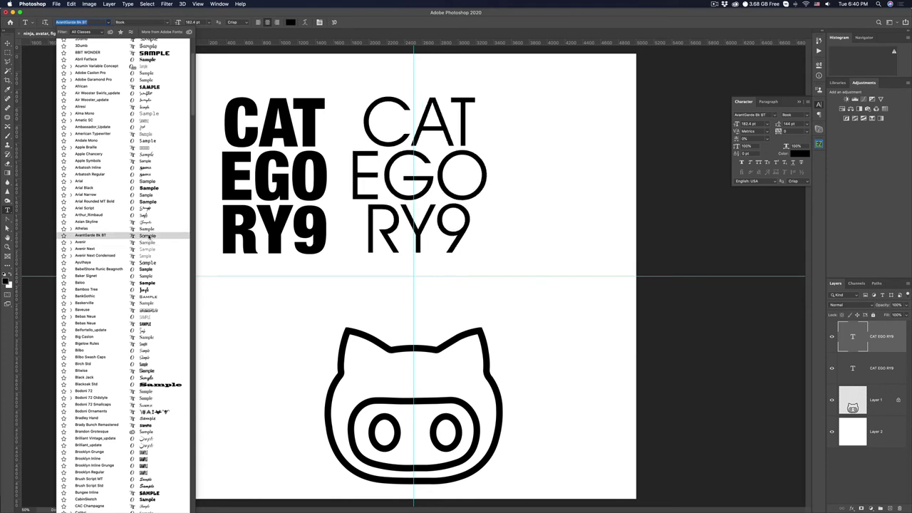
{"action": "scroll", "coordinate": [148, 237], "scroll_direction": "down", "scroll_amount": 2}
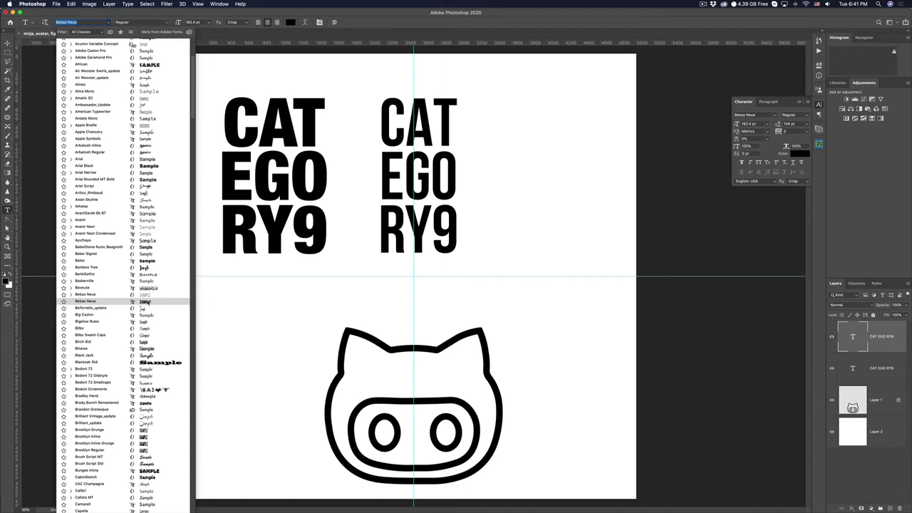
{"action": "scroll", "coordinate": [147, 302], "scroll_direction": "down", "scroll_amount": 3}
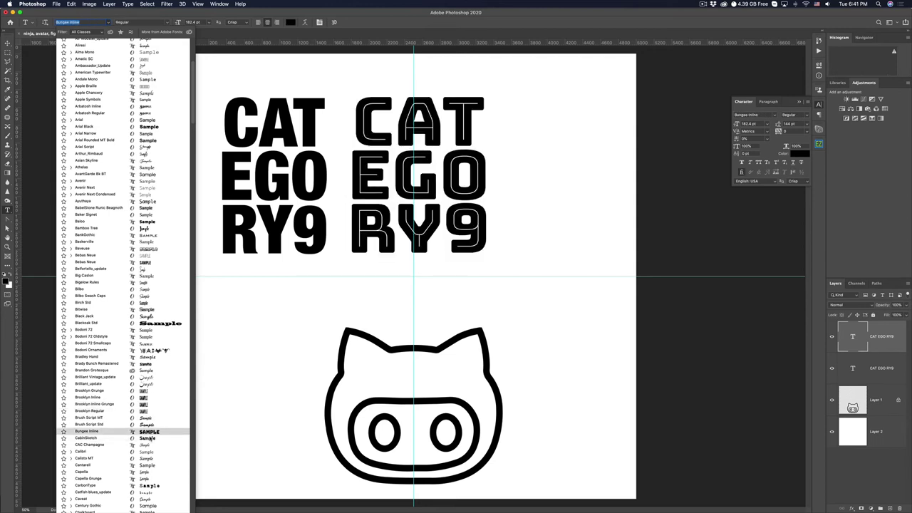
{"action": "scroll", "coordinate": [148, 439], "scroll_direction": "down", "scroll_amount": 5}
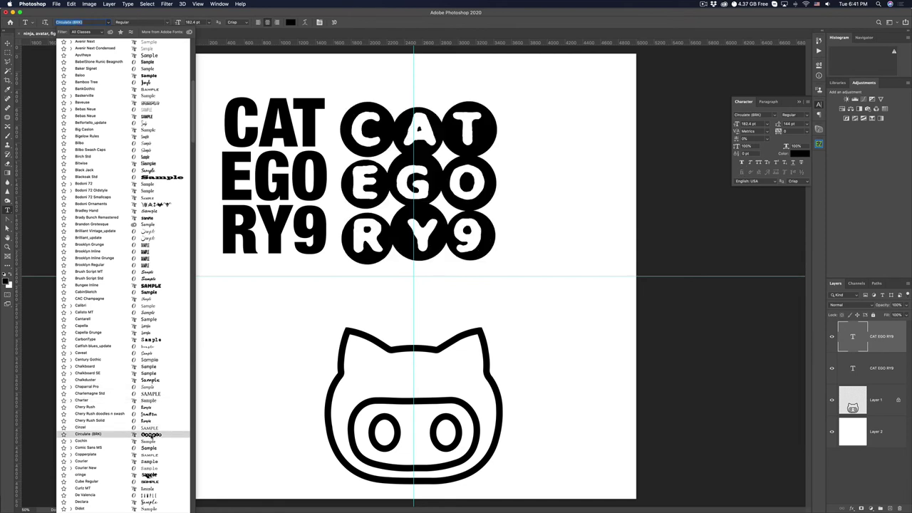
{"action": "scroll", "coordinate": [151, 437], "scroll_direction": "down", "scroll_amount": 2}
{"action": "scroll", "coordinate": [150, 437], "scroll_direction": "down", "scroll_amount": 6}
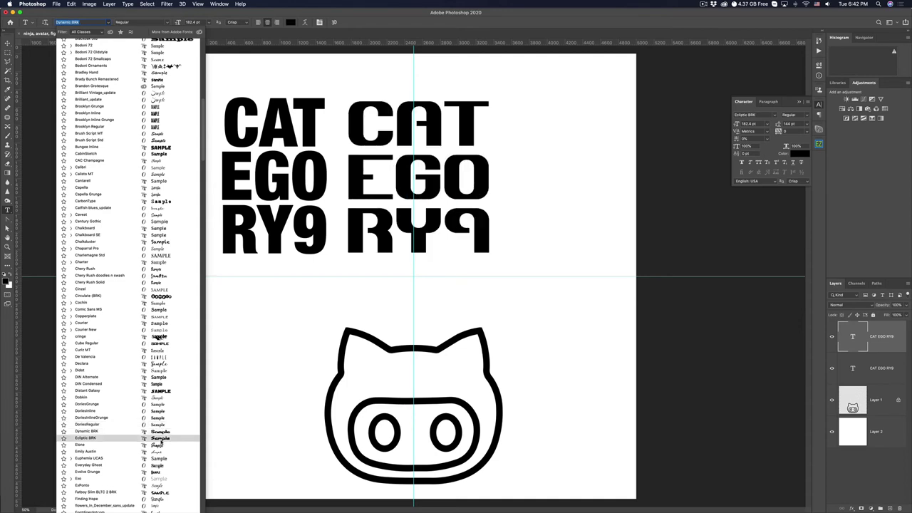
{"action": "scroll", "coordinate": [161, 441], "scroll_direction": "down", "scroll_amount": 3}
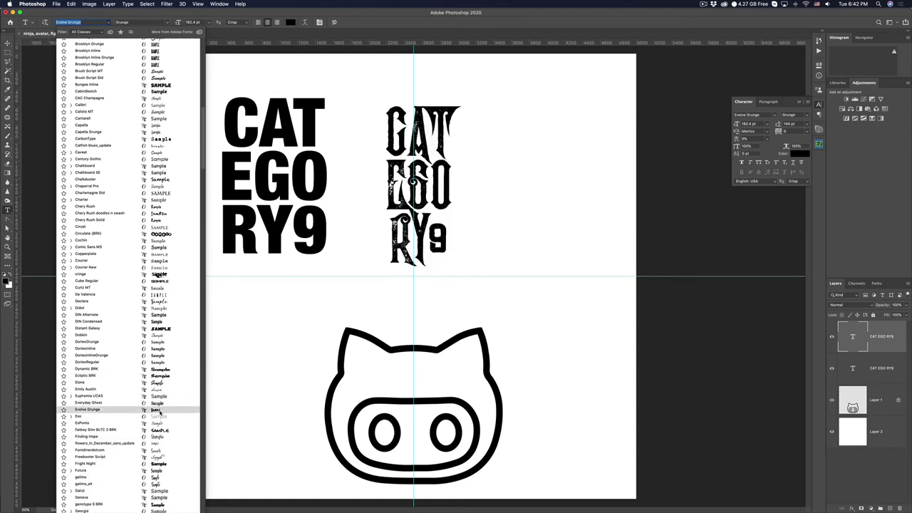
{"action": "scroll", "coordinate": [161, 412], "scroll_direction": "down", "scroll_amount": 7}
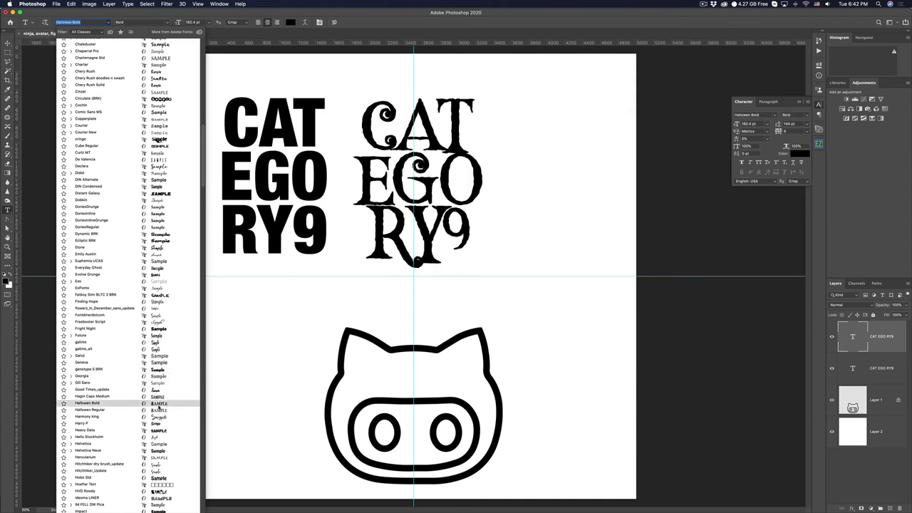
{"action": "scroll", "coordinate": [157, 425], "scroll_direction": "down", "scroll_amount": 3}
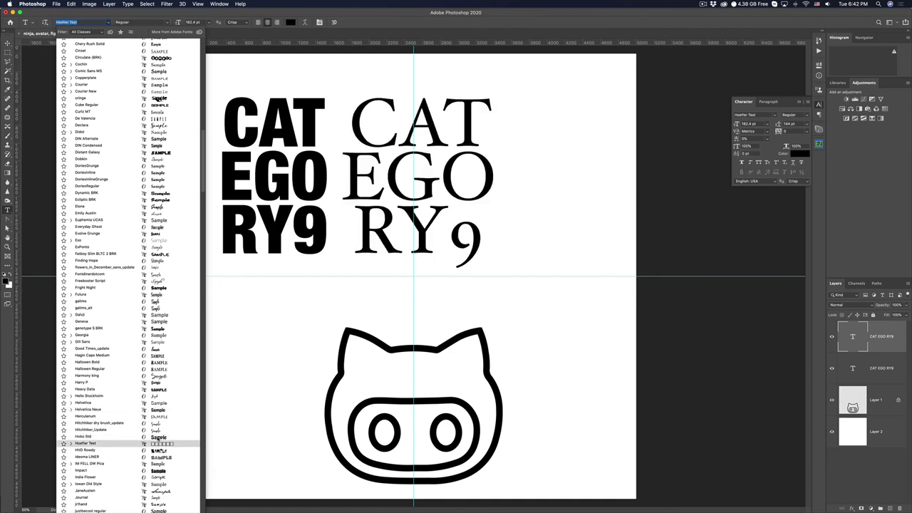
{"action": "scroll", "coordinate": [158, 436], "scroll_direction": "down", "scroll_amount": 5}
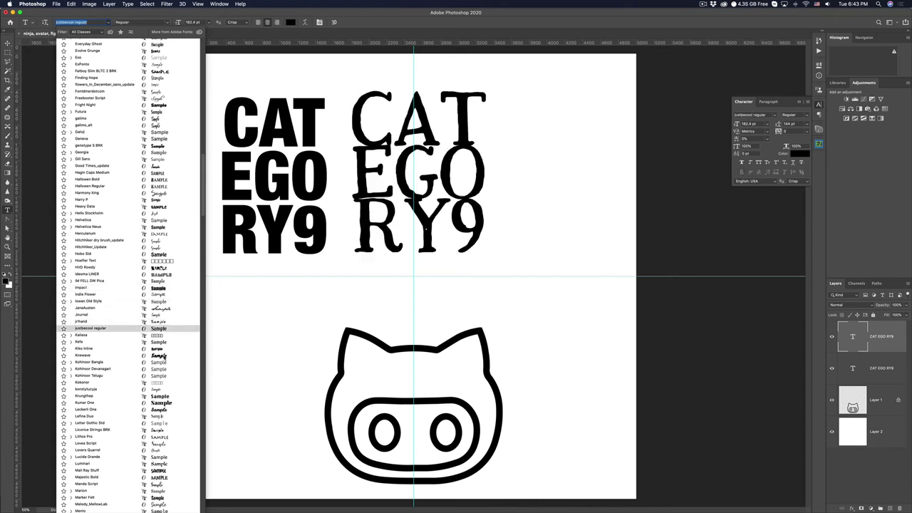
{"action": "scroll", "coordinate": [164, 358], "scroll_direction": "down", "scroll_amount": 3}
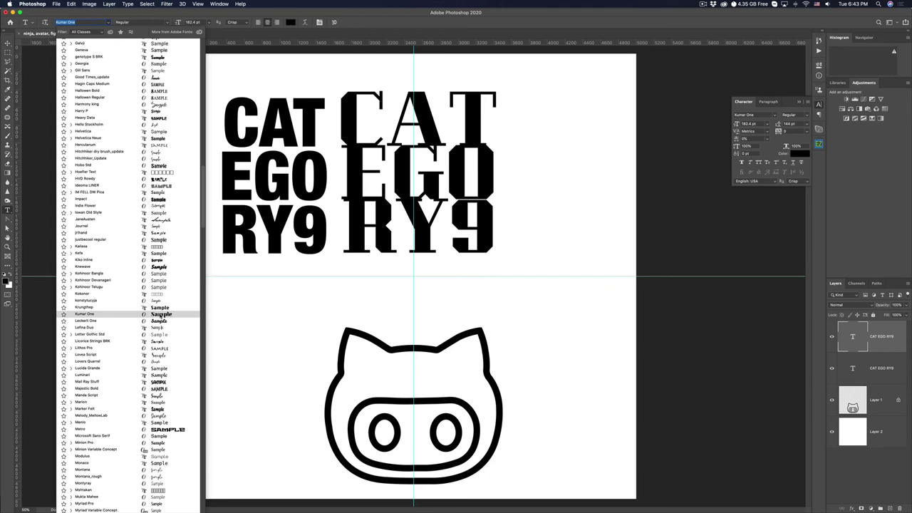
{"action": "scroll", "coordinate": [161, 314], "scroll_direction": "down", "scroll_amount": 3}
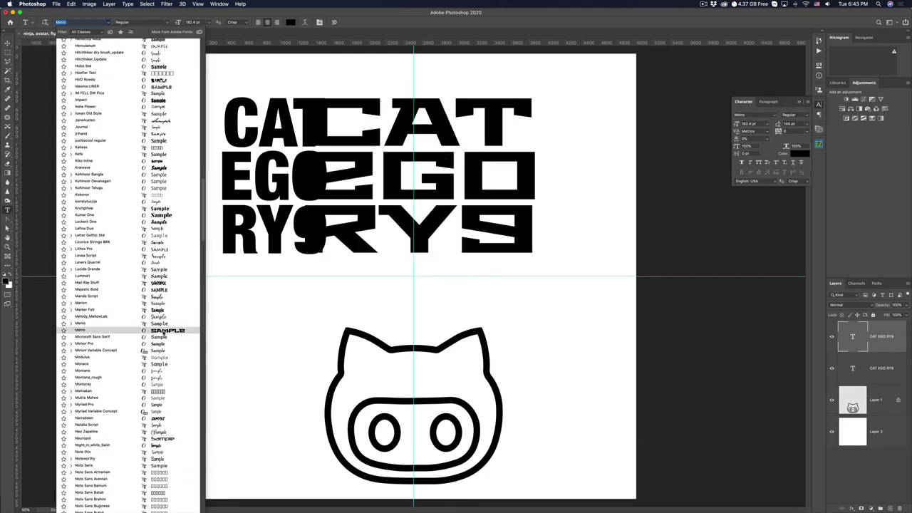
{"action": "scroll", "coordinate": [163, 333], "scroll_direction": "down", "scroll_amount": 3}
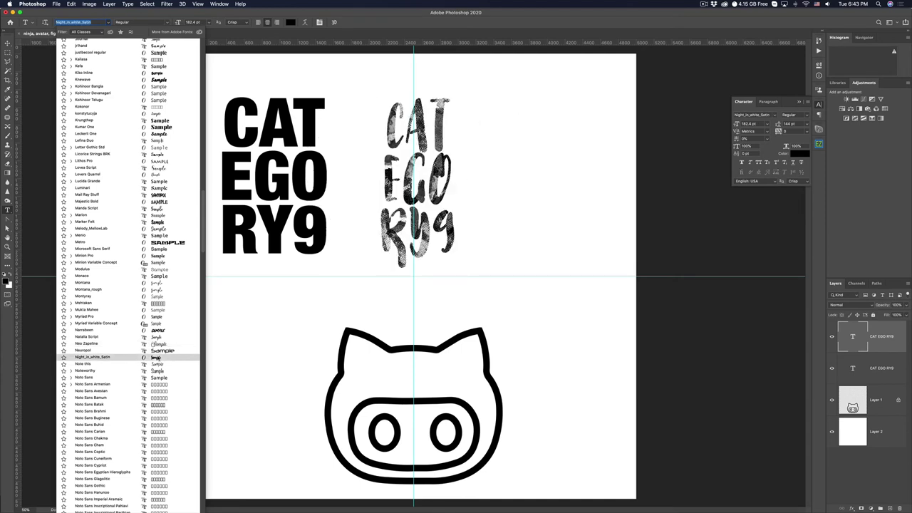
{"action": "scroll", "coordinate": [158, 358], "scroll_direction": "down", "scroll_amount": 5}
{"action": "scroll", "coordinate": [158, 360], "scroll_direction": "down", "scroll_amount": 20}
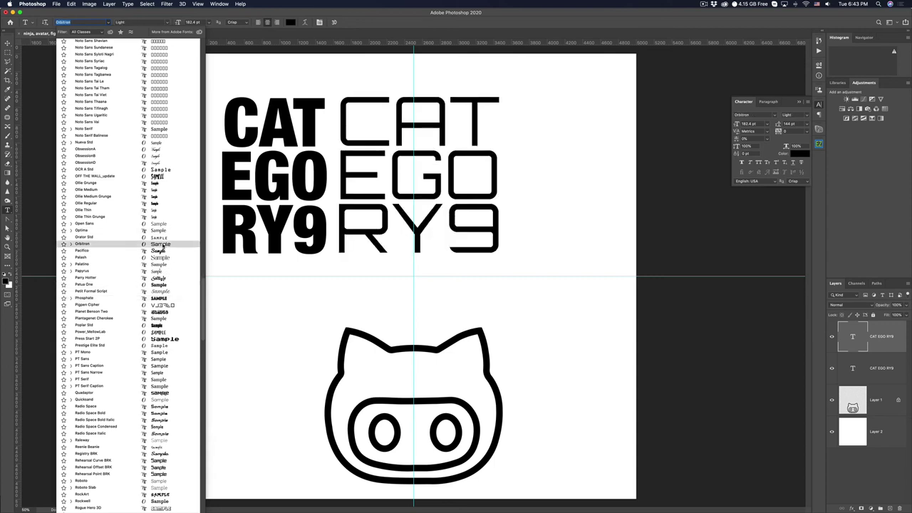
{"action": "scroll", "coordinate": [160, 246], "scroll_direction": "down", "scroll_amount": 2}
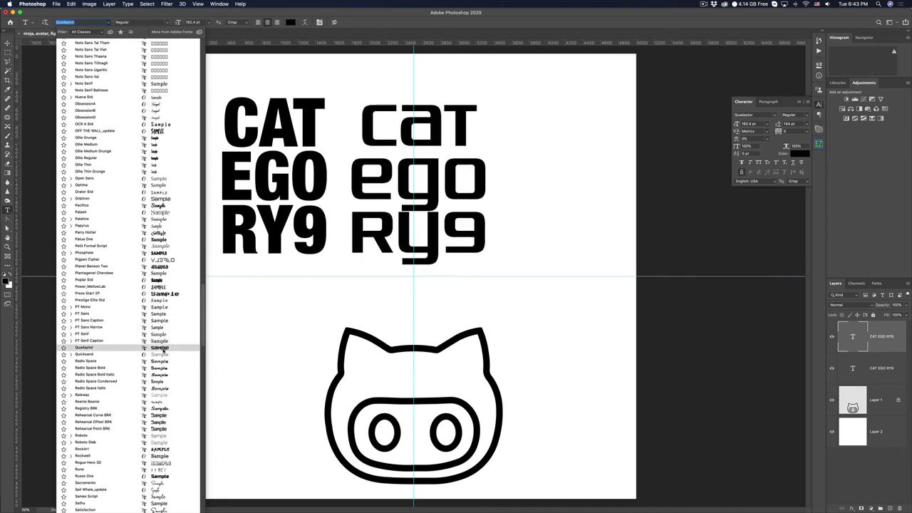
{"action": "scroll", "coordinate": [163, 349], "scroll_direction": "down", "scroll_amount": 3}
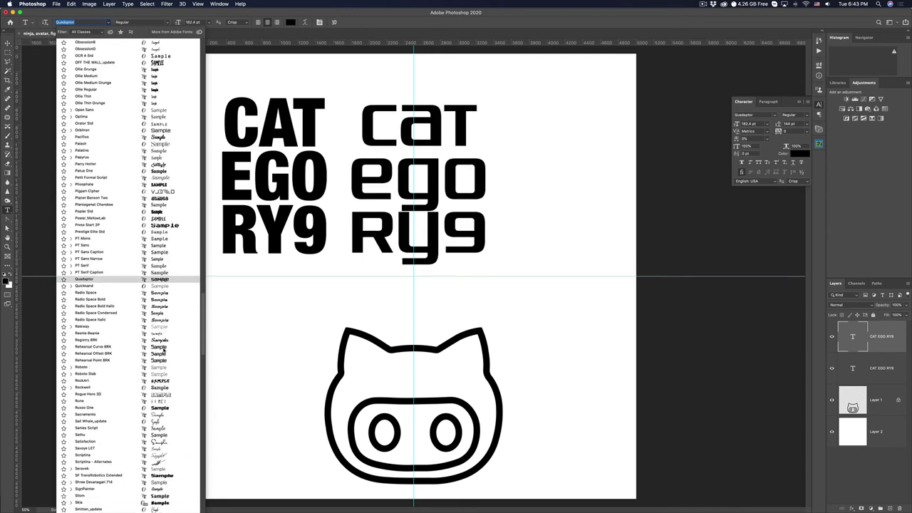
{"action": "scroll", "coordinate": [163, 349], "scroll_direction": "down", "scroll_amount": 3}
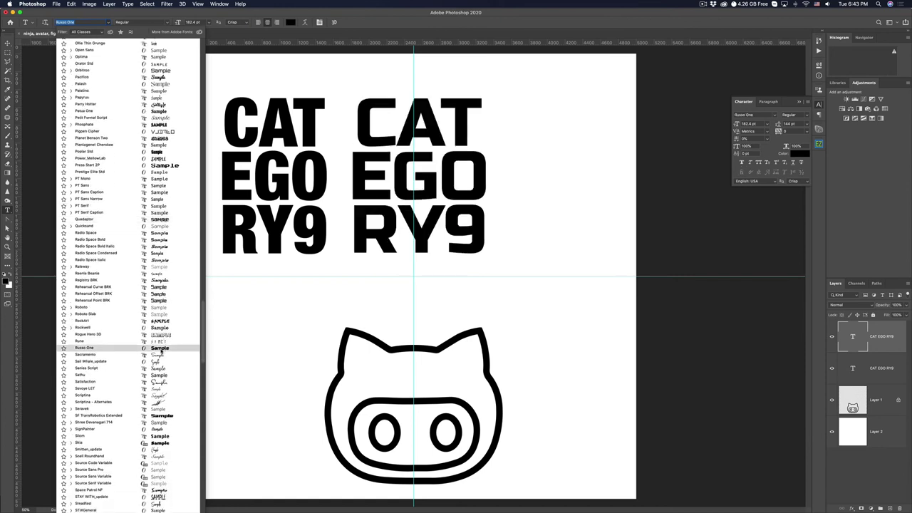
{"action": "scroll", "coordinate": [163, 349], "scroll_direction": "down", "scroll_amount": 3}
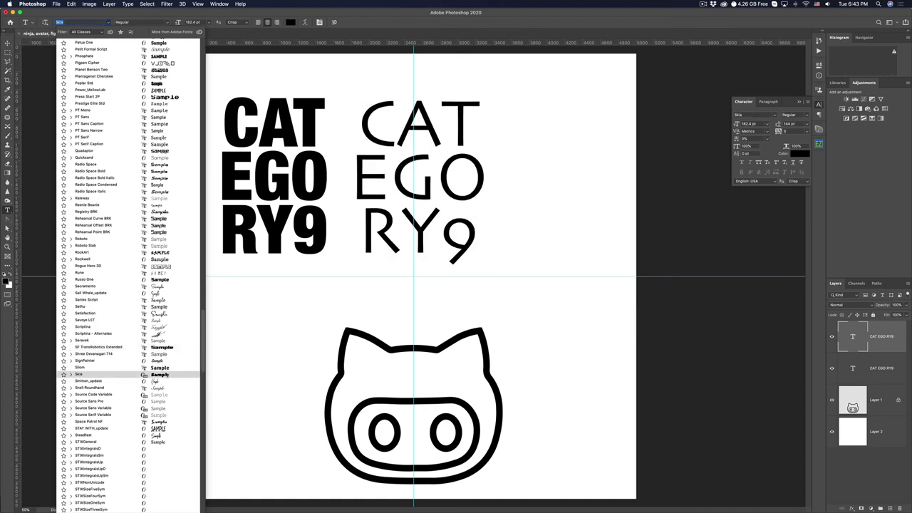
{"action": "scroll", "coordinate": [146, 374], "scroll_direction": "down", "scroll_amount": 5}
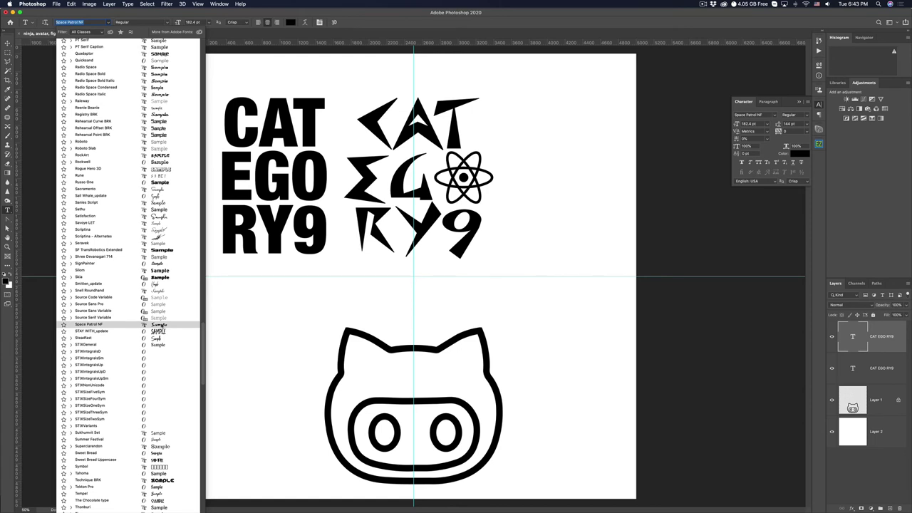
{"action": "scroll", "coordinate": [164, 331], "scroll_direction": "down", "scroll_amount": 7}
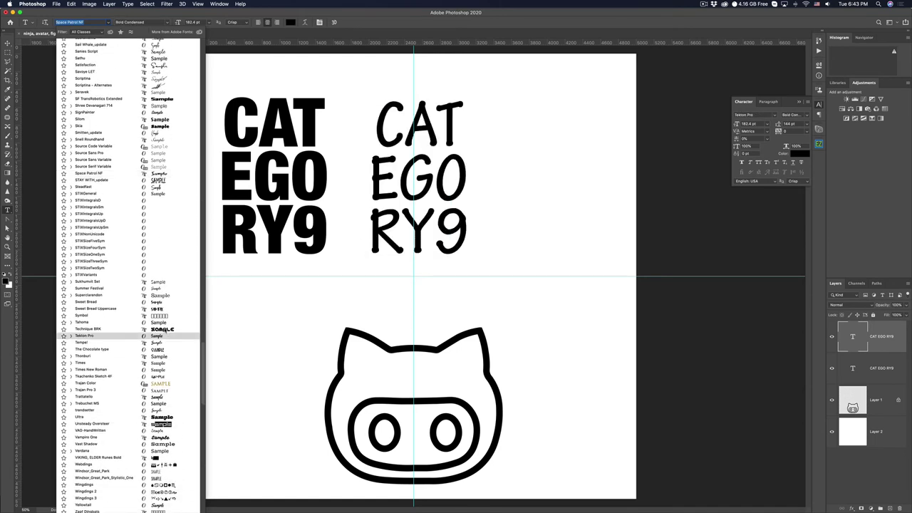
{"action": "scroll", "coordinate": [163, 330], "scroll_direction": "down", "scroll_amount": 2}
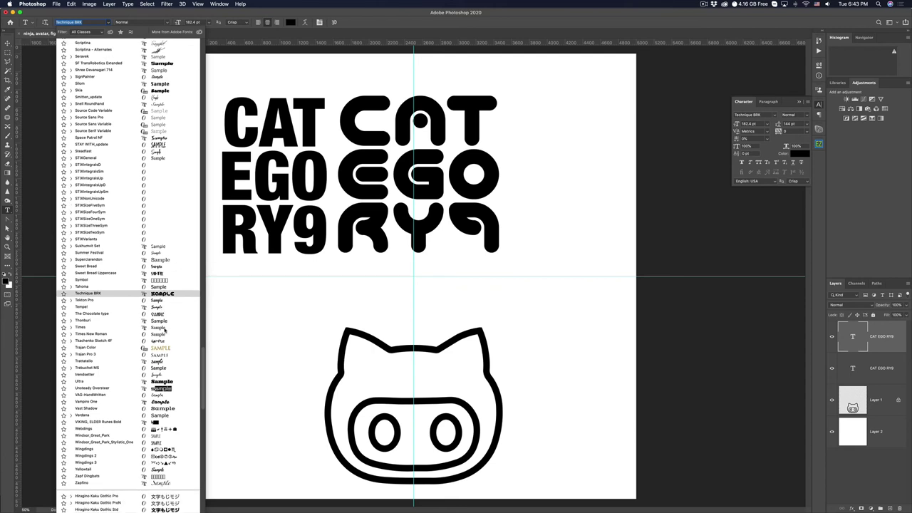
{"action": "scroll", "coordinate": [164, 329], "scroll_direction": "down", "scroll_amount": 4}
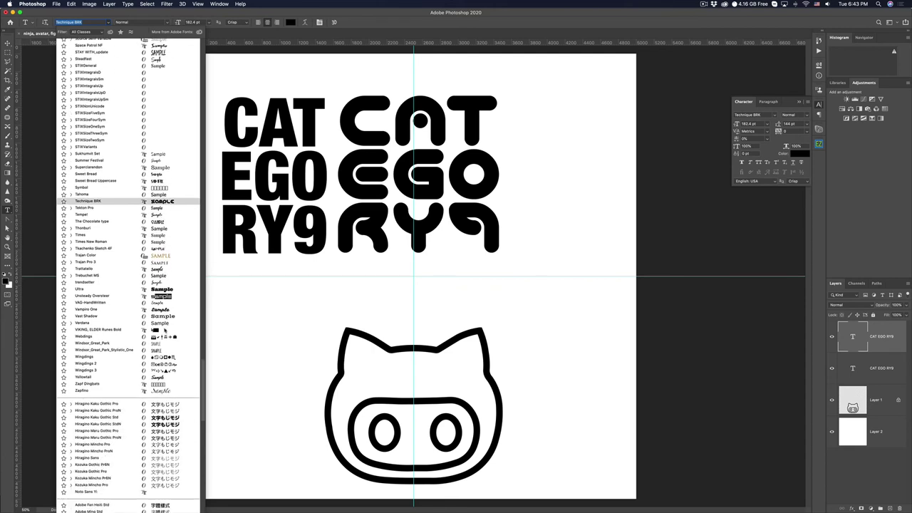
- Set the copied text's font to Mail Ray Stuff and move it just above the cat's head, centred on the vertical guide
{"action": "left_click", "coordinate": [165, 330]}
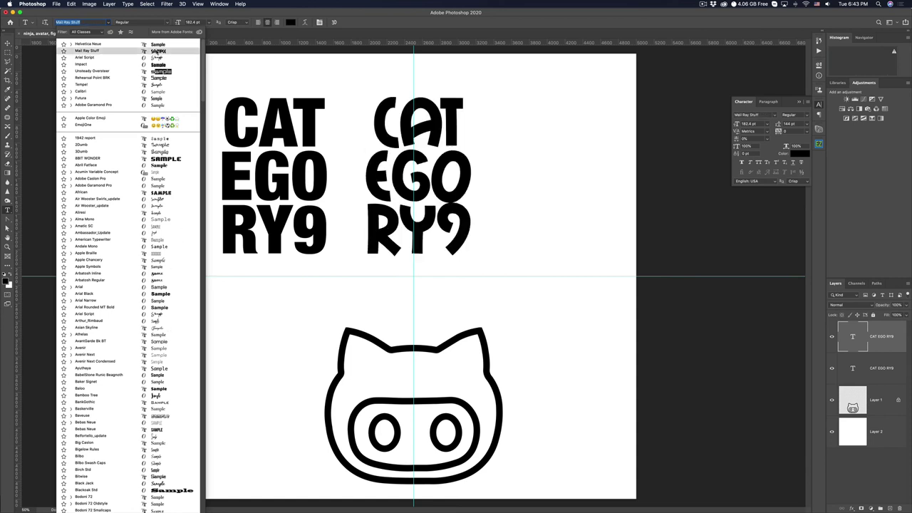
{"action": "left_click", "coordinate": [160, 51]}
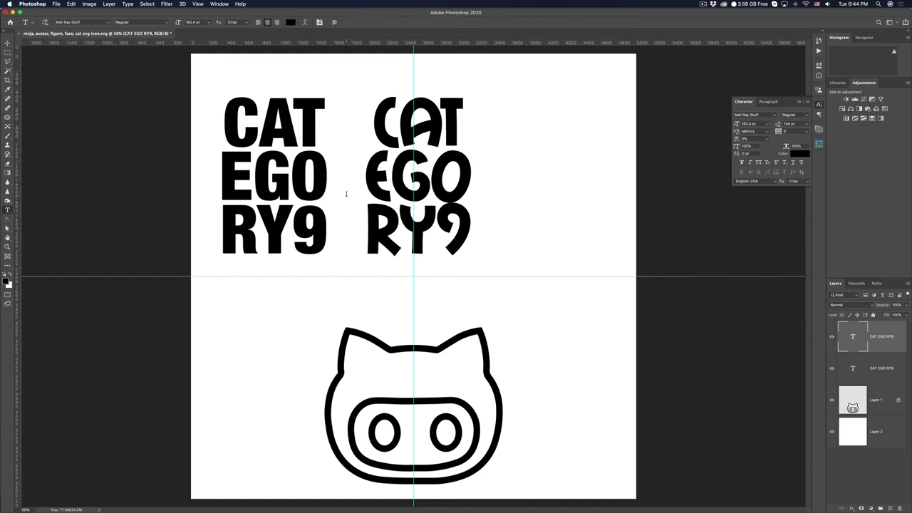
{"action": "left_click", "coordinate": [8, 44]}
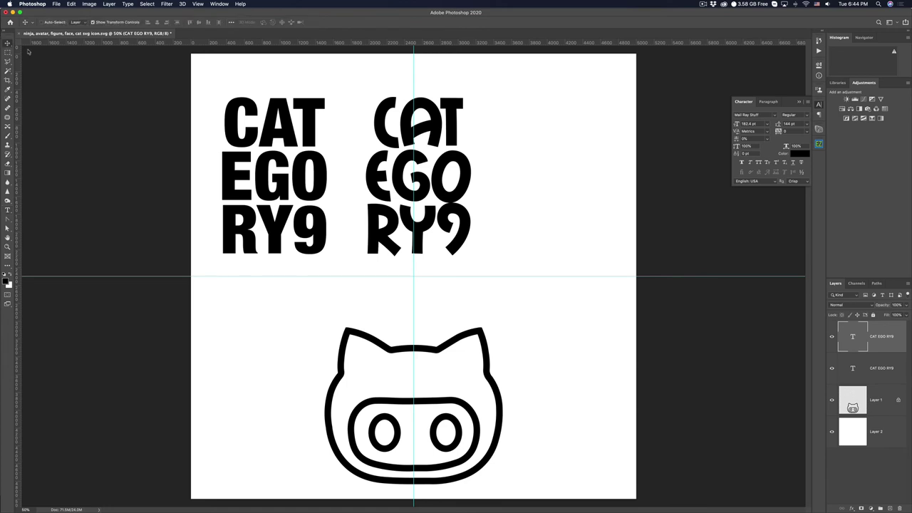
{"action": "left_click_drag", "start_coordinate": [437, 139], "coordinate": [435, 216]}
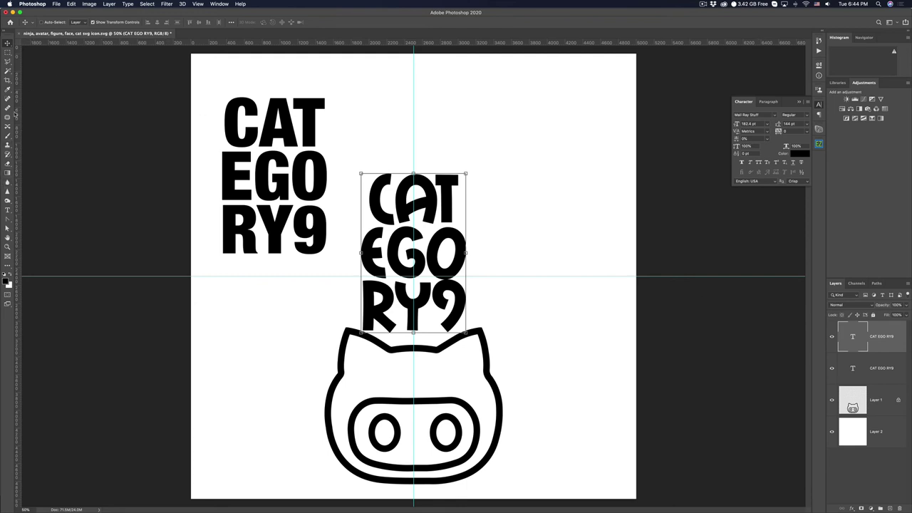
- Recolour the word CAT in the copied text to green #149471, after trying red, bright green and other teal shades
{"action": "left_click", "coordinate": [8, 211]}
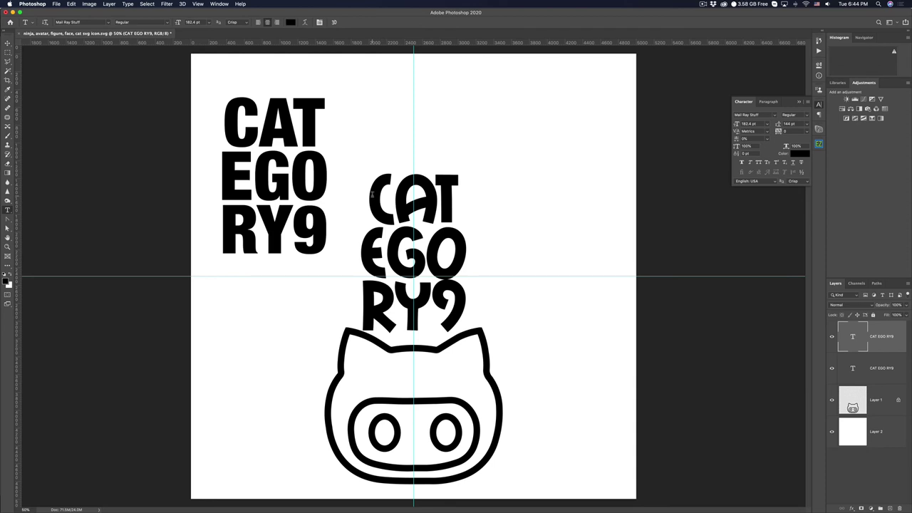
{"action": "left_click_drag", "start_coordinate": [371, 194], "coordinate": [463, 189]}
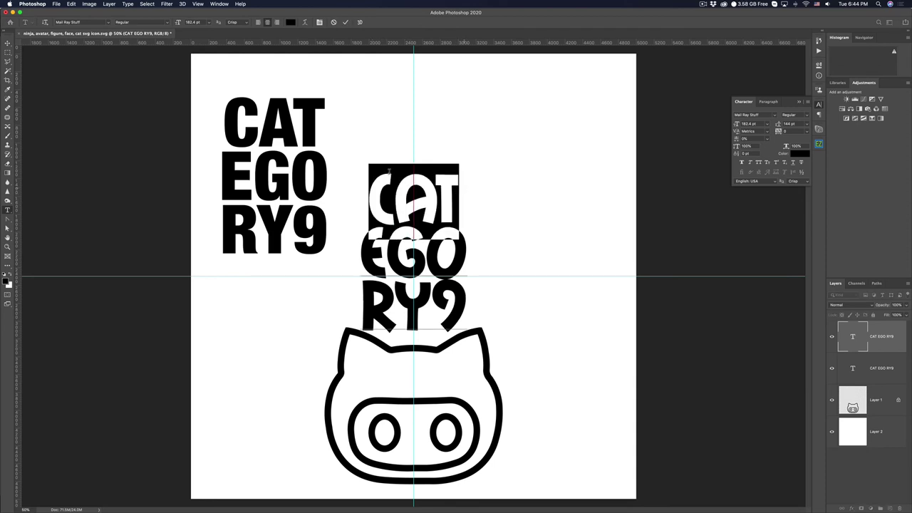
{"action": "left_click", "coordinate": [291, 22]}
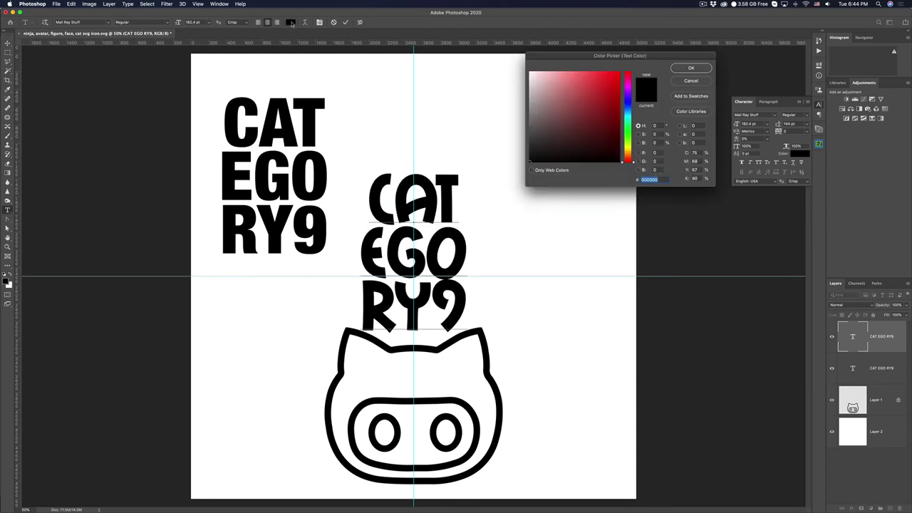
{"action": "left_click", "coordinate": [608, 85]}
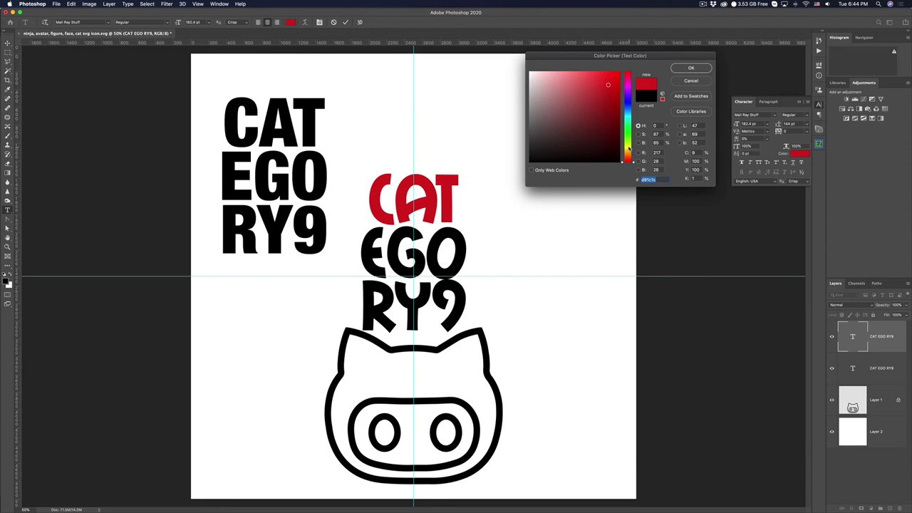
{"action": "left_click", "coordinate": [628, 146]}
{"action": "left_click", "coordinate": [630, 136]}
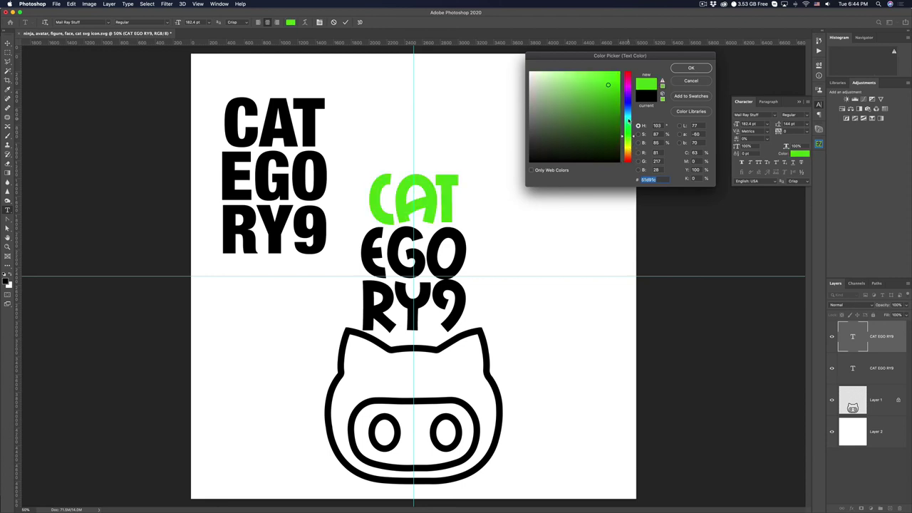
{"action": "left_click", "coordinate": [629, 120]}
{"action": "left_click", "coordinate": [608, 111]}
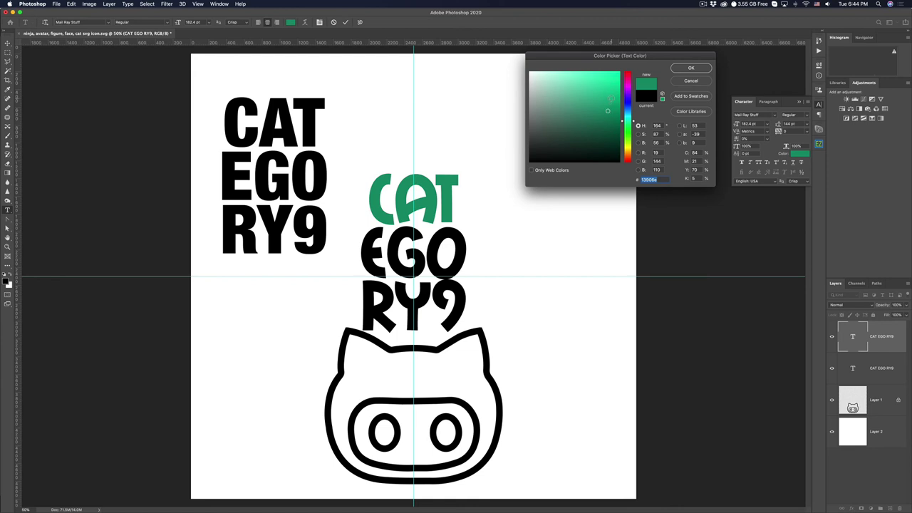
{"action": "left_click", "coordinate": [611, 102]}
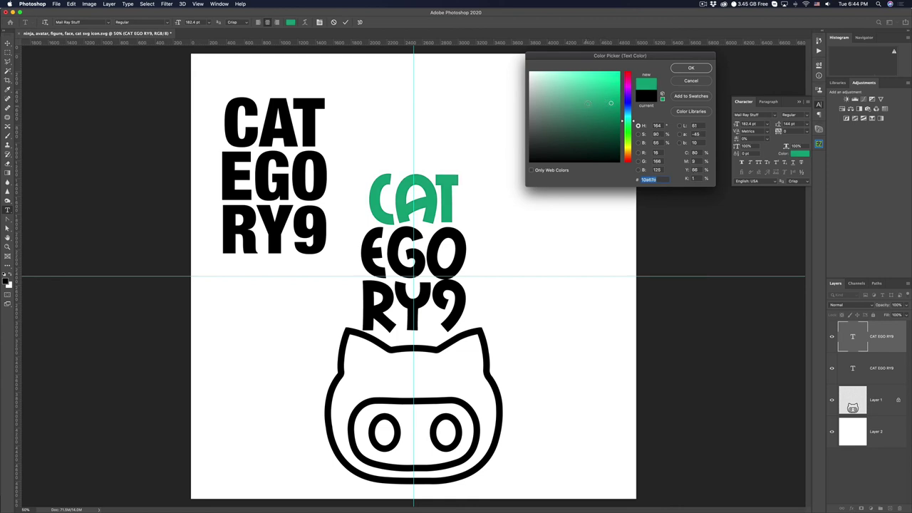
{"action": "left_click", "coordinate": [595, 101]}
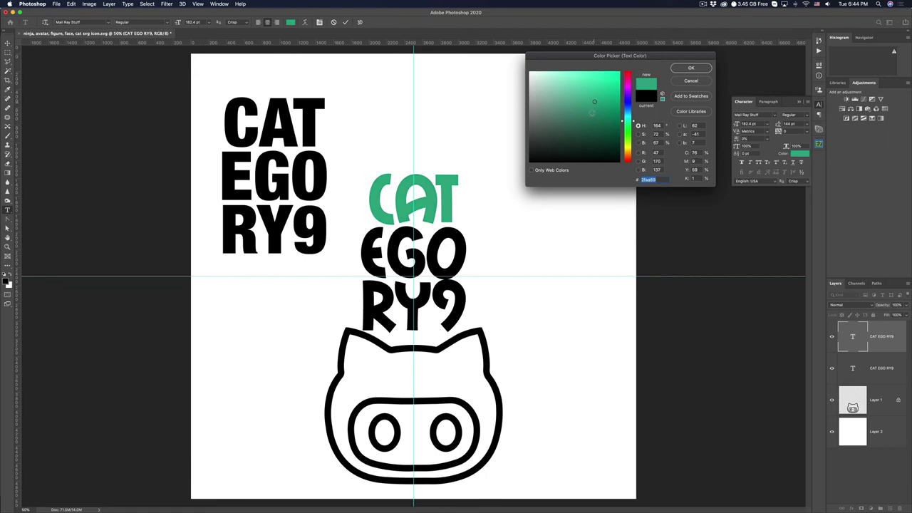
{"action": "left_click", "coordinate": [594, 109]}
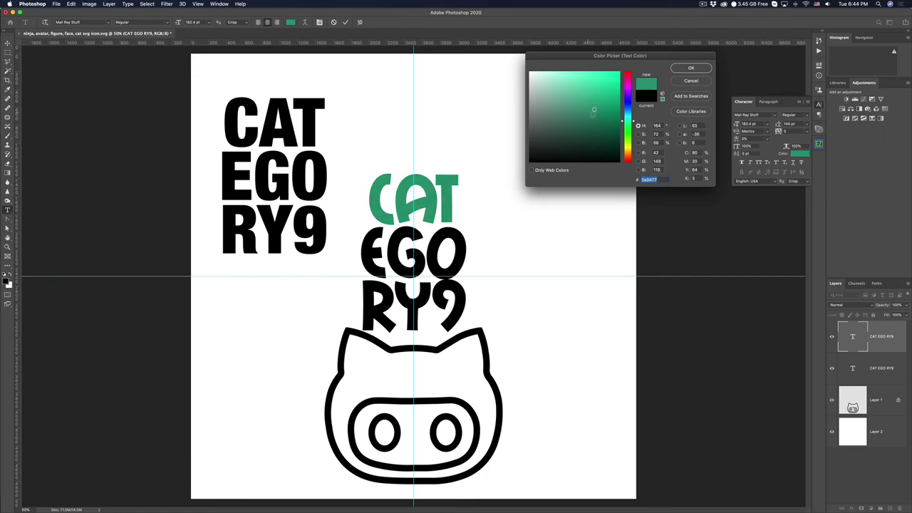
{"action": "left_click", "coordinate": [603, 103]}
{"action": "left_click", "coordinate": [608, 119]}
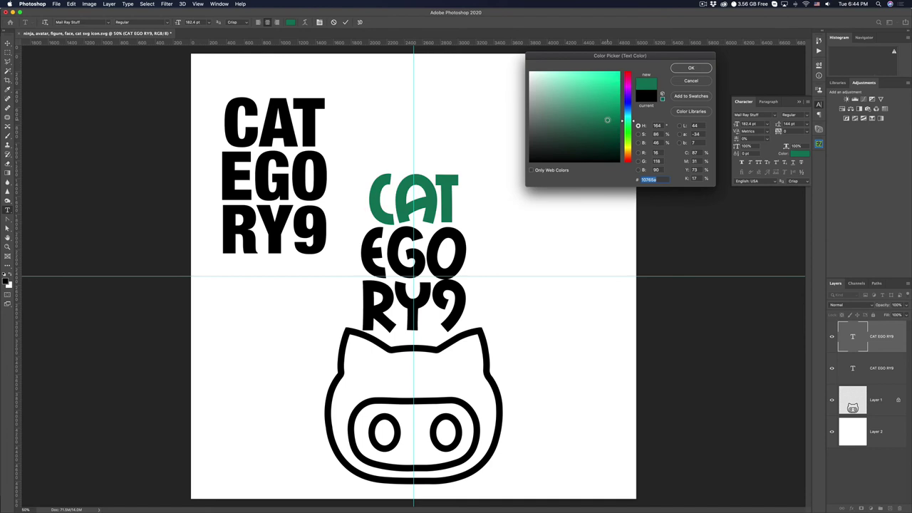
{"action": "left_click", "coordinate": [608, 109]}
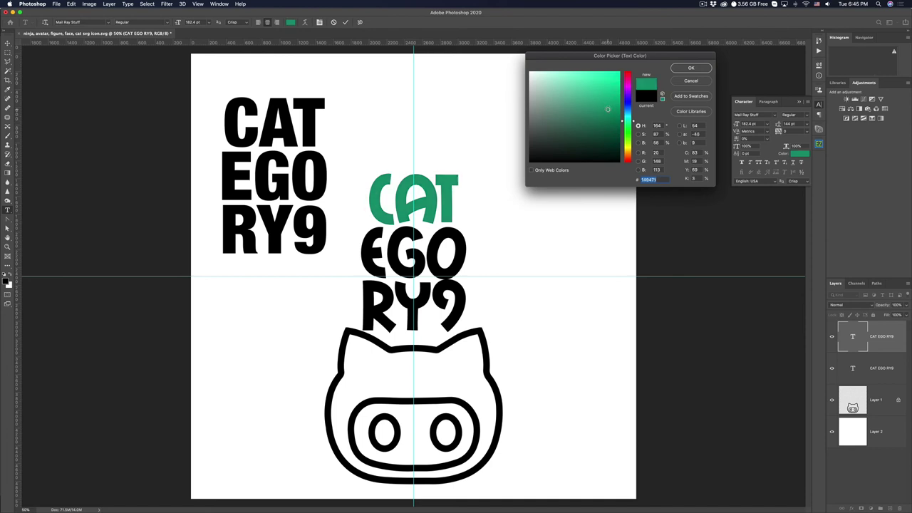
{"action": "left_click", "coordinate": [690, 69]}
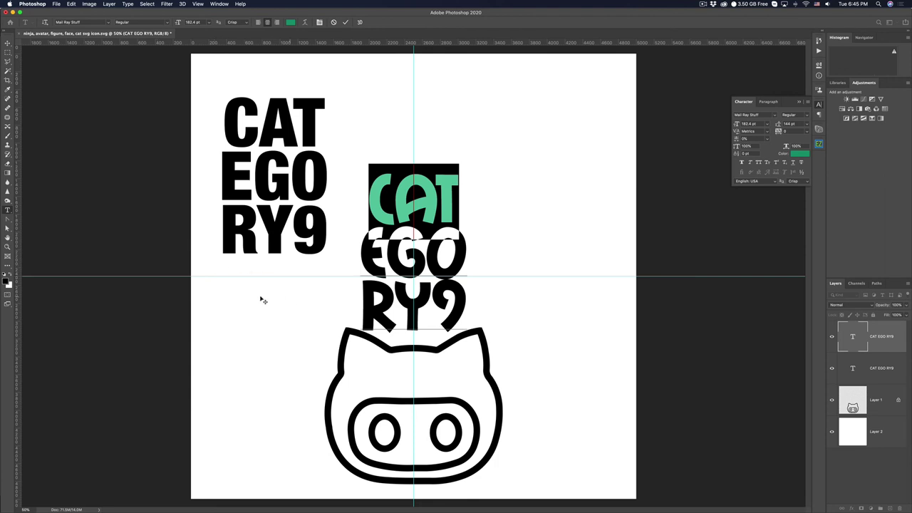
- Recolour the 9 in the copied text by sampling the green from the word CAT
{"action": "left_click", "coordinate": [449, 295]}
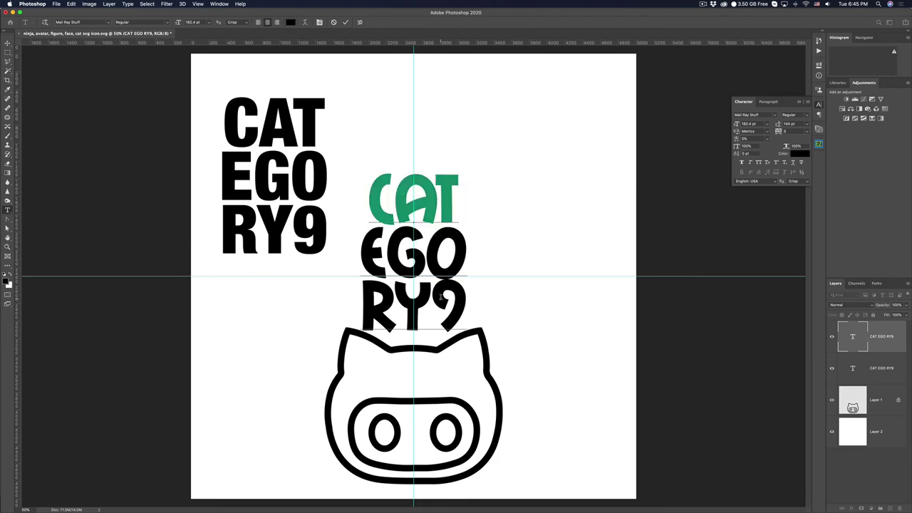
{"action": "left_click_drag", "start_coordinate": [442, 298], "coordinate": [462, 300]}
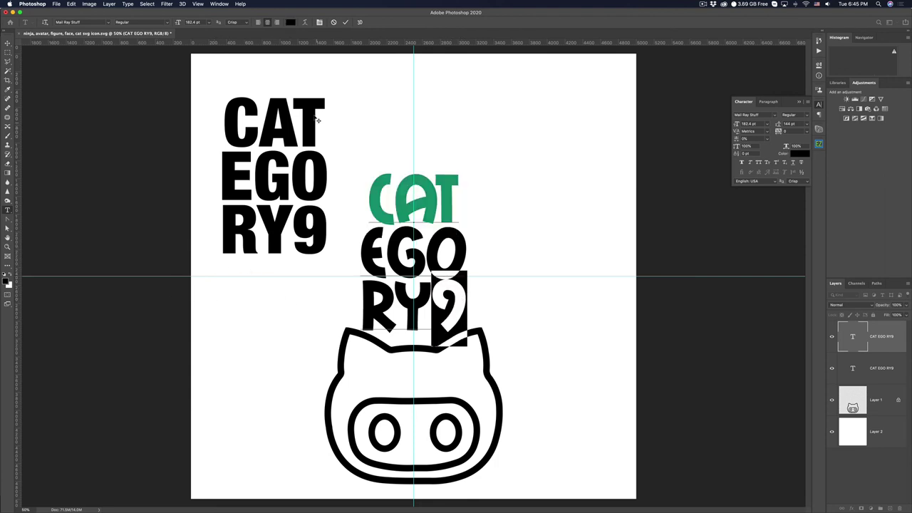
{"action": "left_click", "coordinate": [290, 22]}
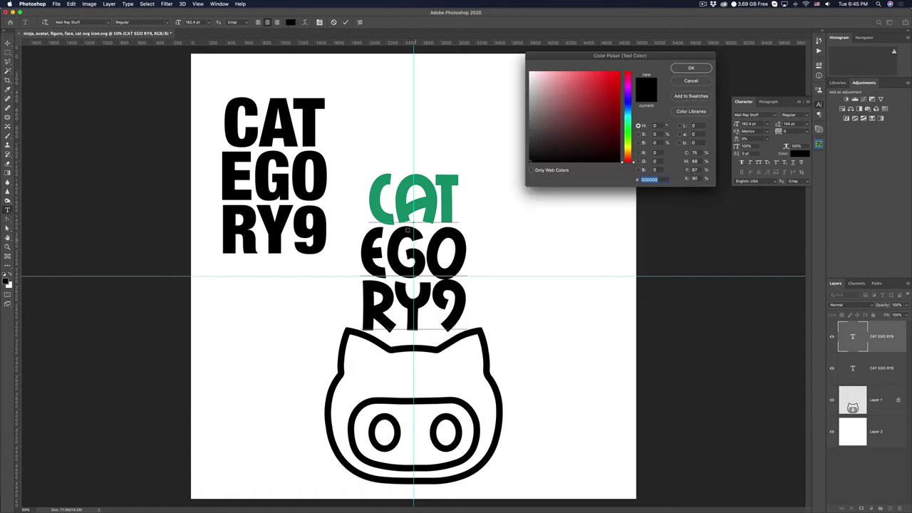
{"action": "left_click", "coordinate": [402, 204]}
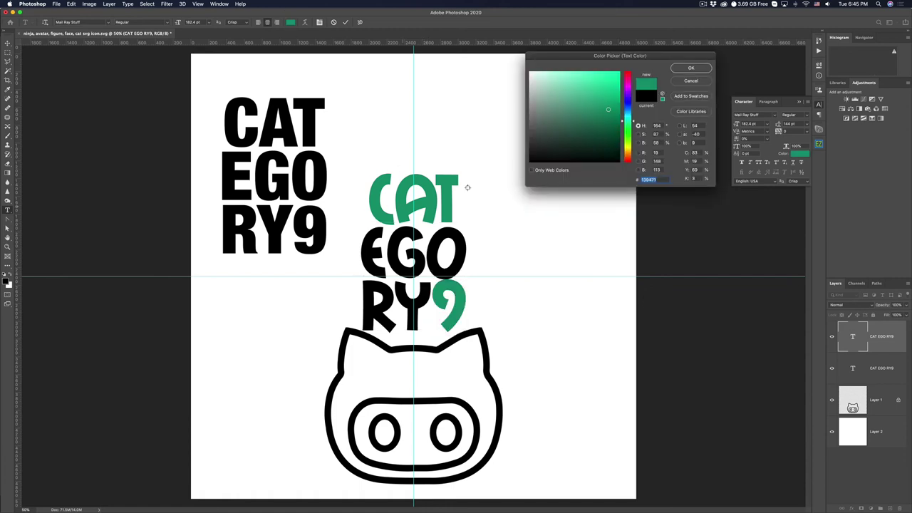
{"action": "left_click", "coordinate": [688, 68]}
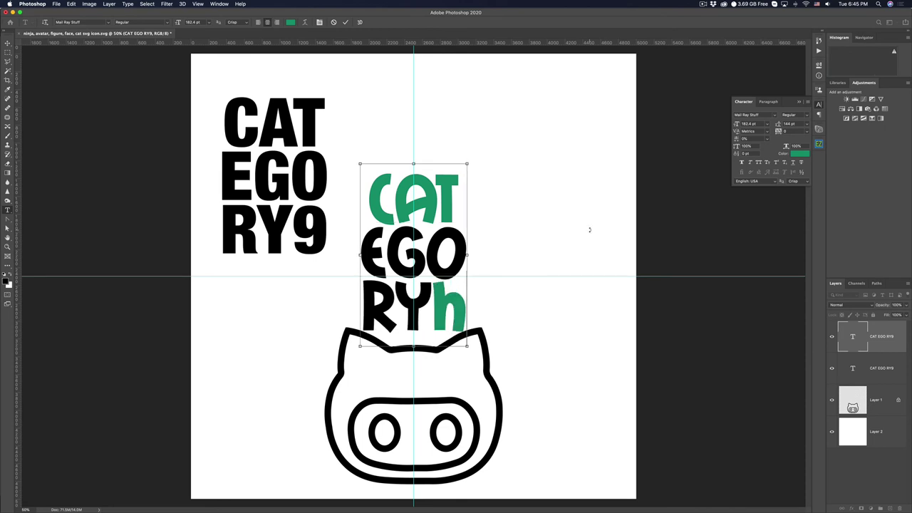
- Finish editing the text and hide the guides and transform outline
{"action": "left_click", "coordinate": [8, 45]}
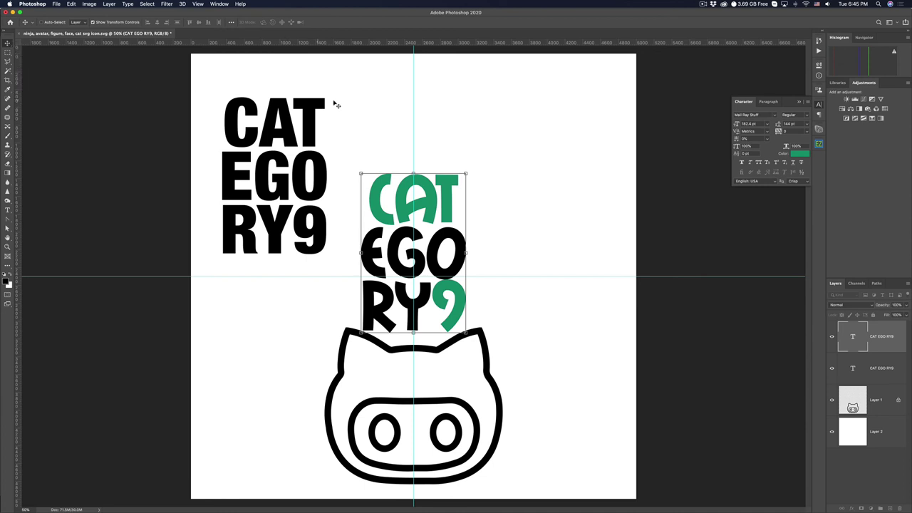
{"action": "key", "text": "super"}
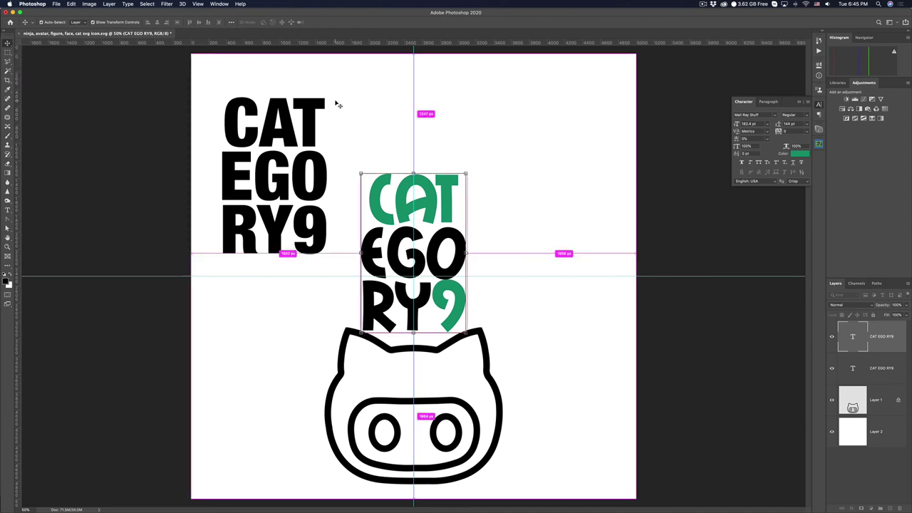
{"action": "key", "text": "super+h"}
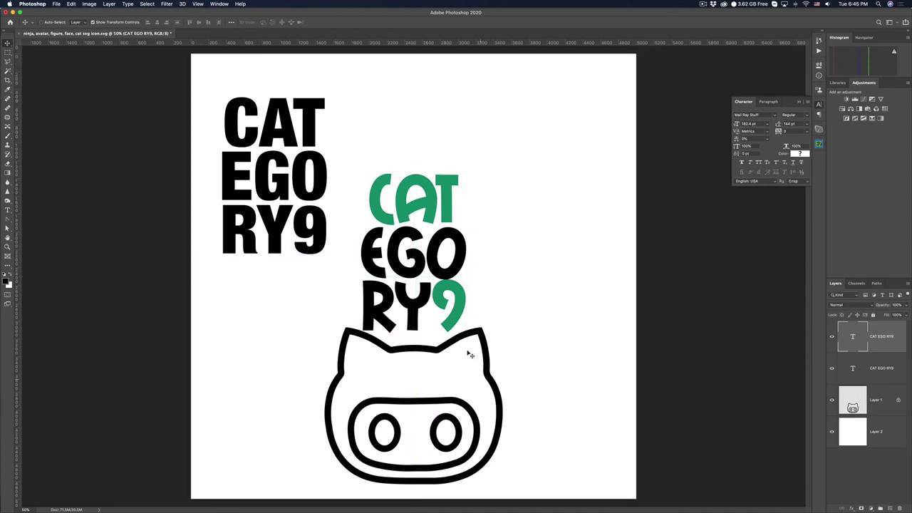
- Set the coloured CAT EGO RY9 text's leading to 160 pt and move it up just above the cat's head
{"action": "double_click", "coordinate": [854, 337]}
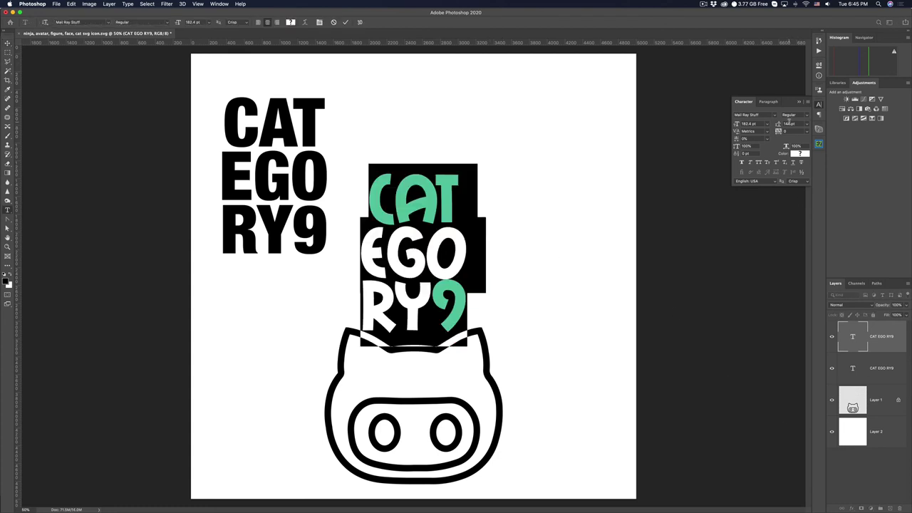
{"action": "left_click_drag", "start_coordinate": [785, 122], "coordinate": [791, 123]}
{"action": "type", "text": "160"}
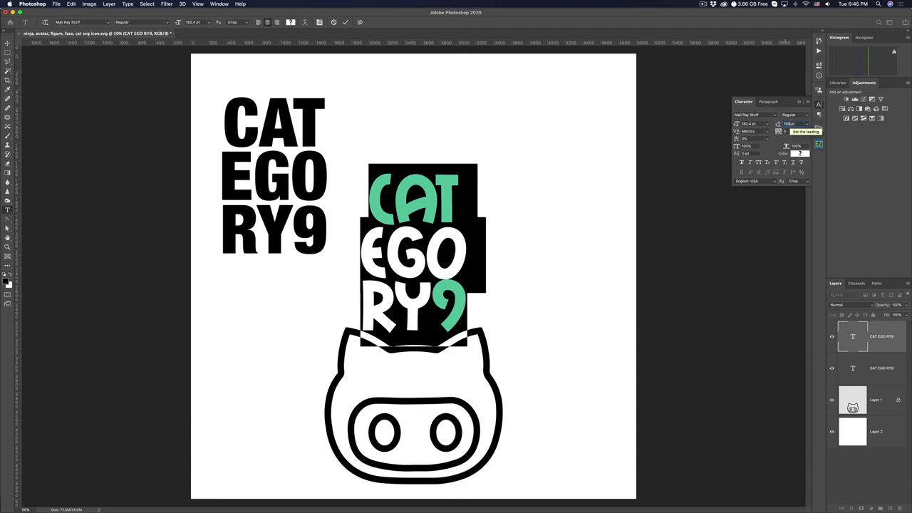
{"action": "key", "text": "Return"}
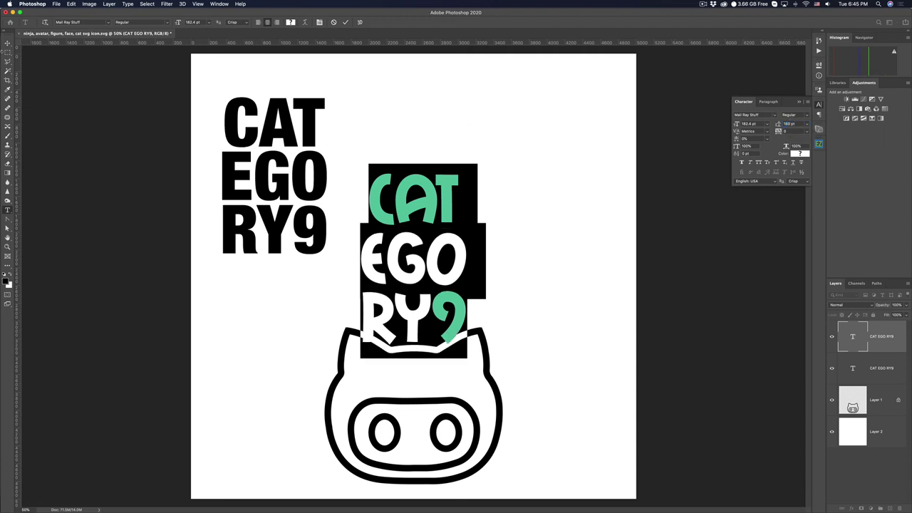
{"action": "left_click", "coordinate": [7, 44]}
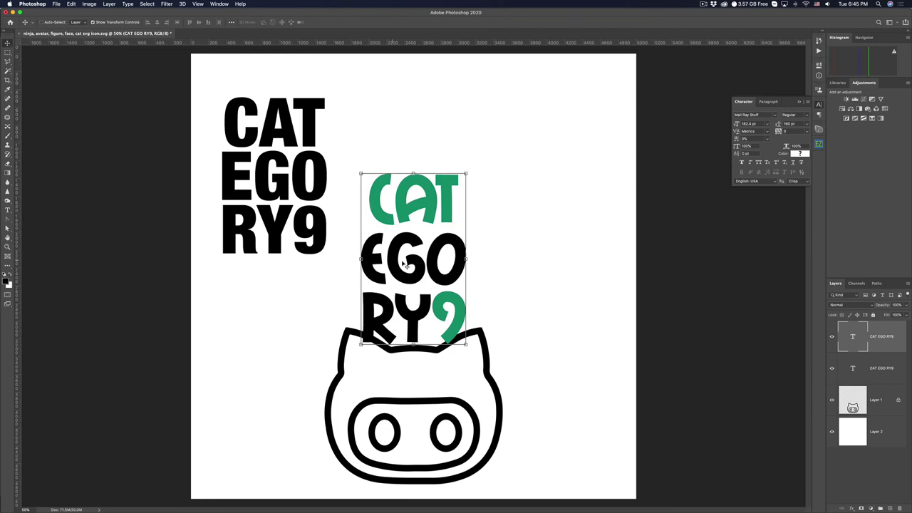
{"action": "mouse_move", "coordinate": [414, 274]}
{"action": "left_mouse_down"}
{"action": "mouse_move", "coordinate": [419, 251]}
{"action": "mouse_move", "coordinate": [419, 264]}
{"action": "mouse_move", "coordinate": [412, 258]}
{"action": "left_mouse_up"}
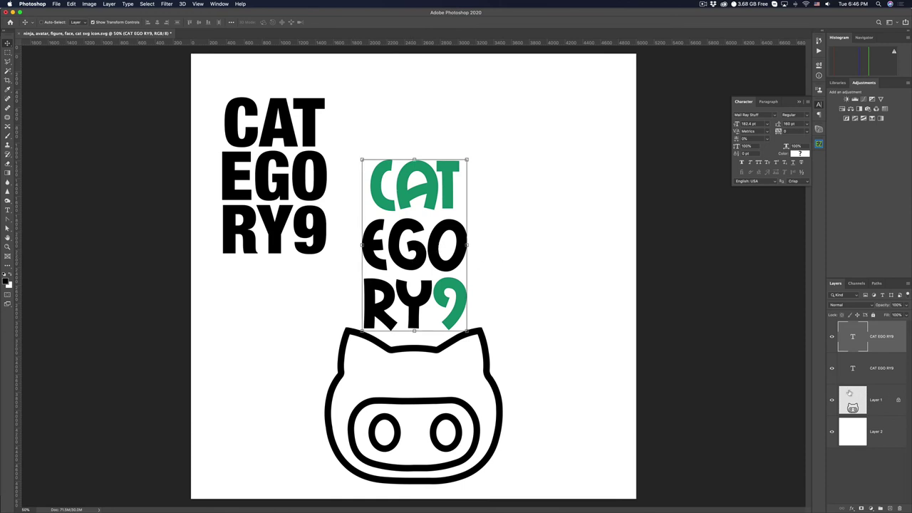
- Hide the original black text and rearrange the design with the cat outline near the canvas top and the coloured text directly beneath it
{"action": "left_click", "coordinate": [832, 368]}
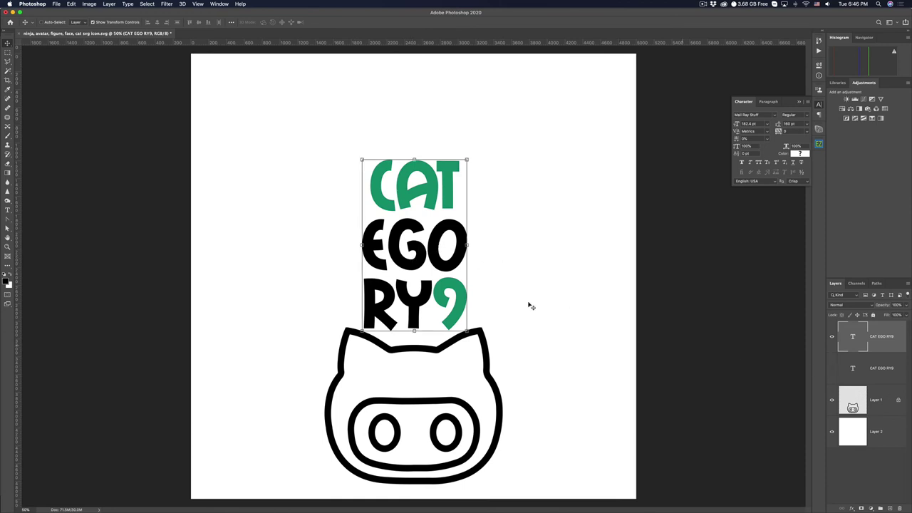
{"action": "left_click", "coordinate": [864, 401]}
{"action": "left_click_drag", "start_coordinate": [445, 425], "coordinate": [448, 151]}
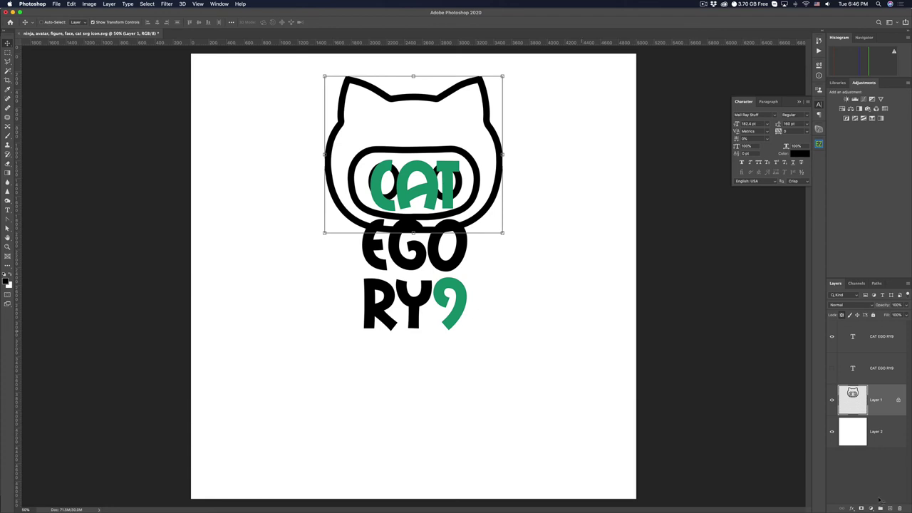
{"action": "left_click", "coordinate": [850, 330]}
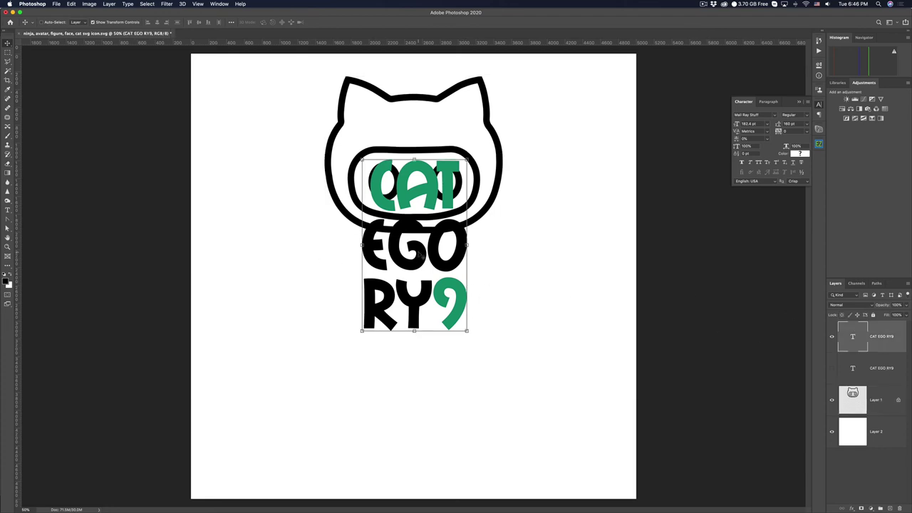
{"action": "left_click_drag", "start_coordinate": [422, 255], "coordinate": [422, 331]}
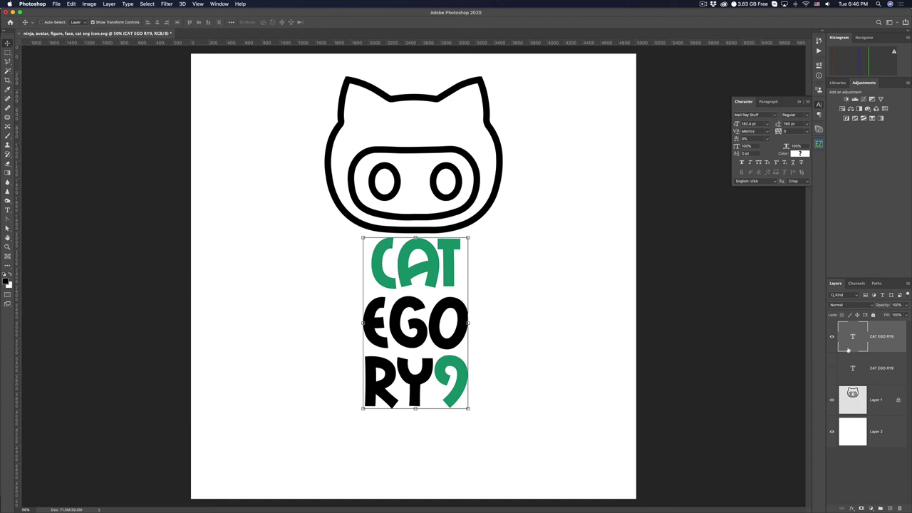
- Duplicate the coloured text layer, hide its source, and join the copy's three lines into the single line CATEGORY9
{"action": "left_click_drag", "start_coordinate": [852, 333], "coordinate": [891, 509]}
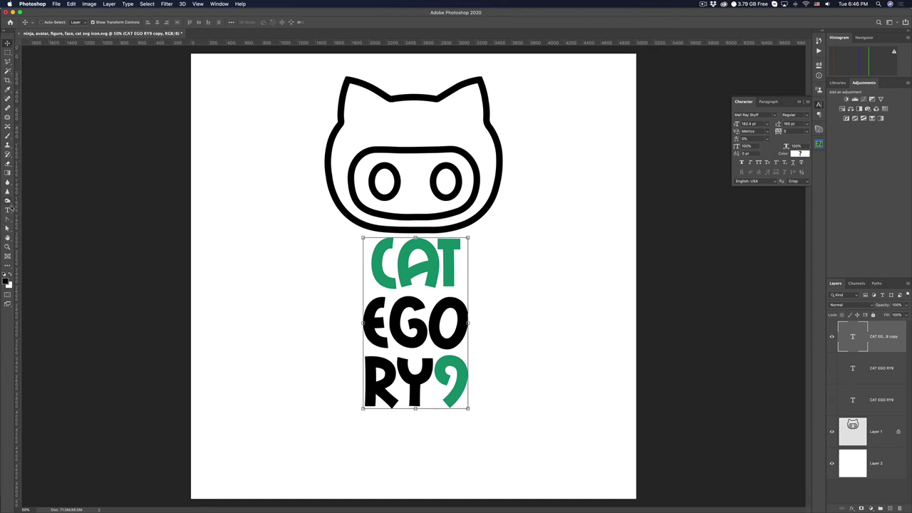
{"action": "left_click", "coordinate": [8, 210]}
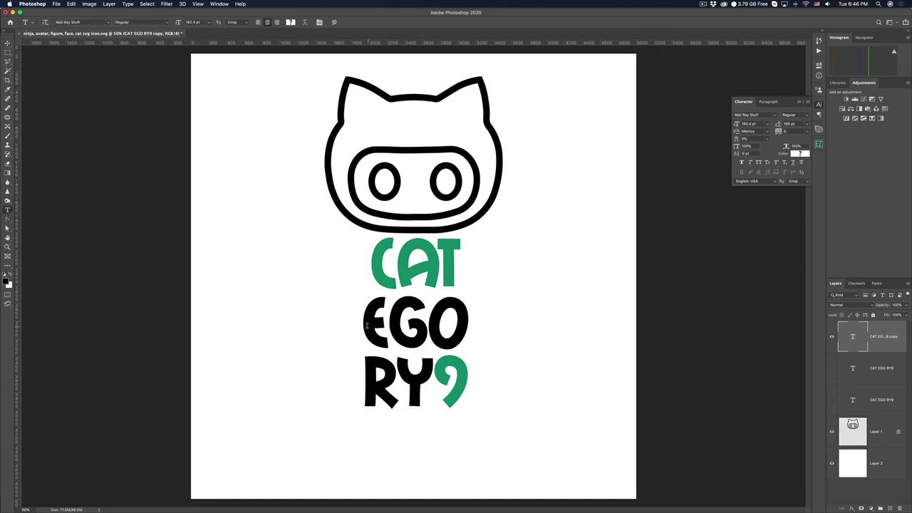
{"action": "left_click", "coordinate": [366, 326]}
{"action": "key", "text": "BackSpace"}
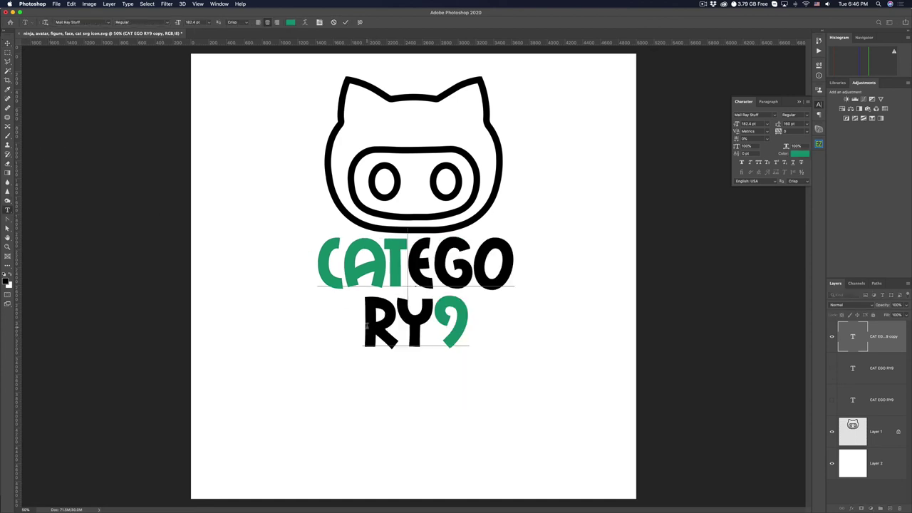
{"action": "key", "text": "BackSpace"}
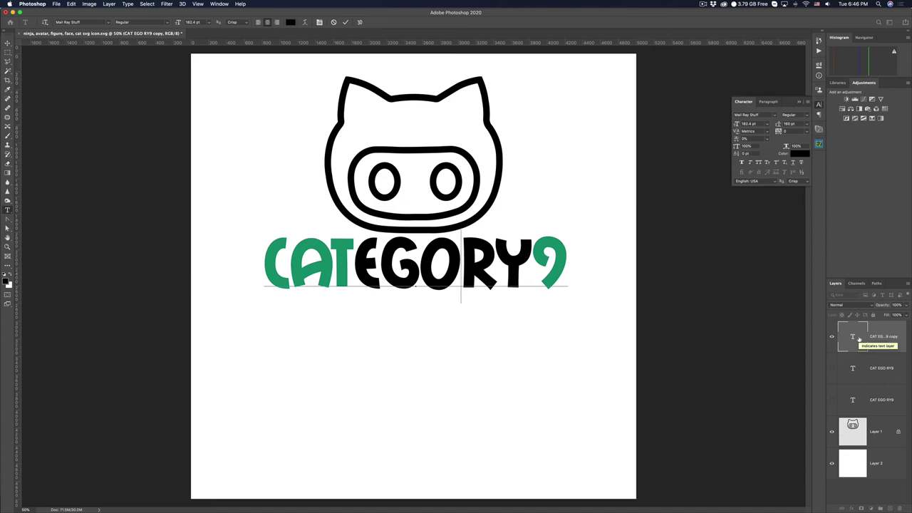
{"action": "key", "text": "super+Return"}
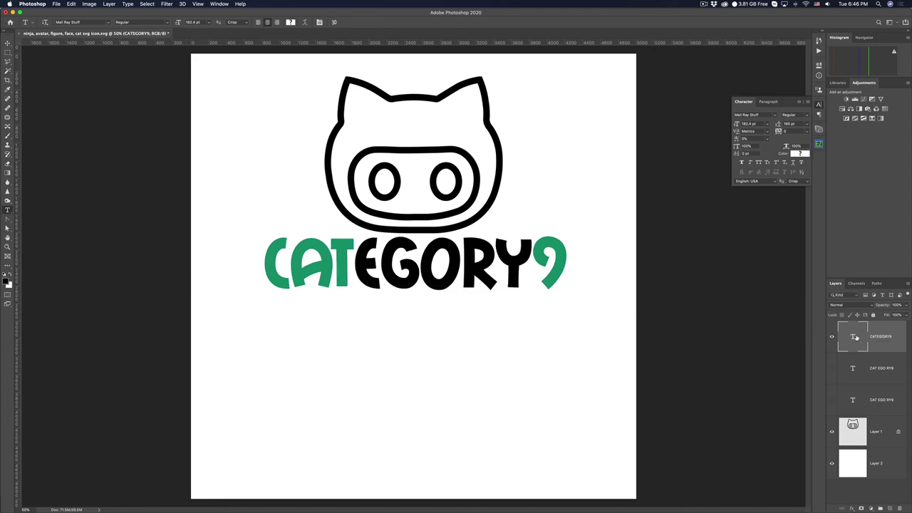
- Set the CATEGORY9 text's font size to 160 pt and move it slightly up and right, closer beneath the cat
{"action": "double_click", "coordinate": [854, 338]}
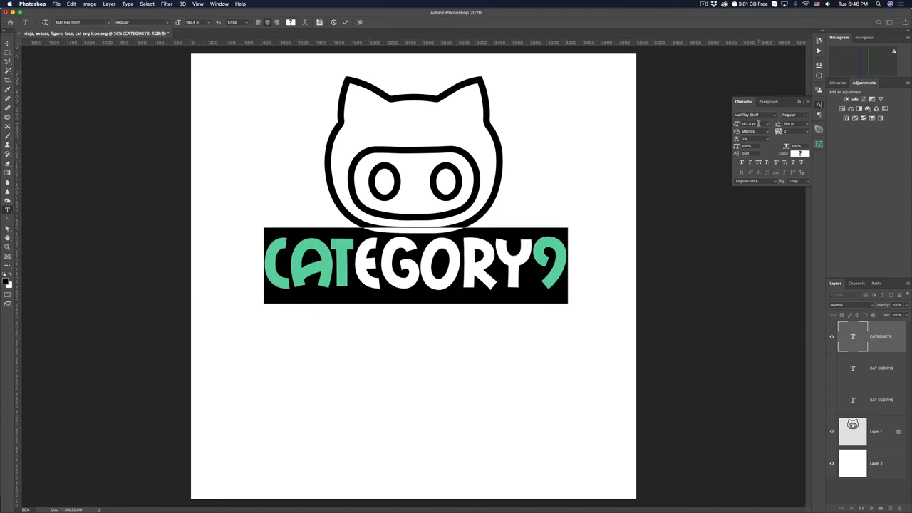
{"action": "left_click", "coordinate": [756, 123]}
{"action": "type", "text": "18"}
{"action": "type", "text": "0"}
{"action": "key", "text": "Return"}
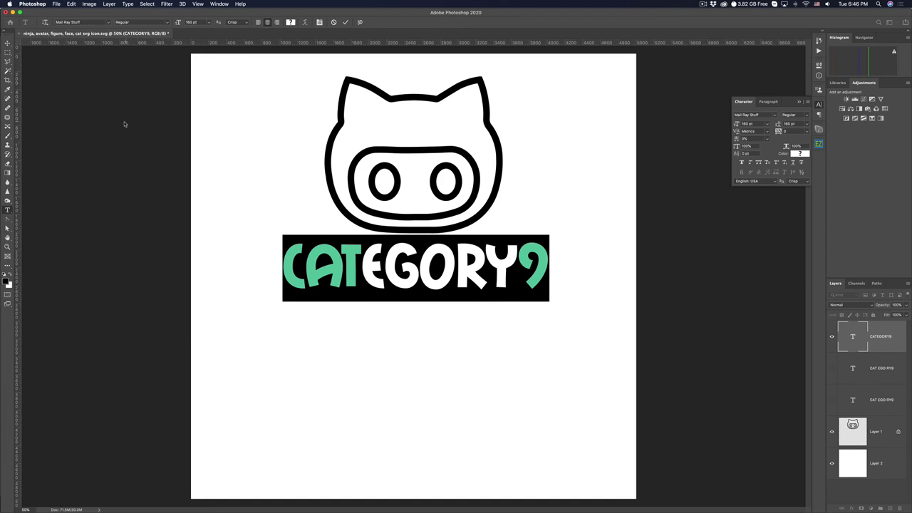
{"action": "left_click", "coordinate": [7, 44]}
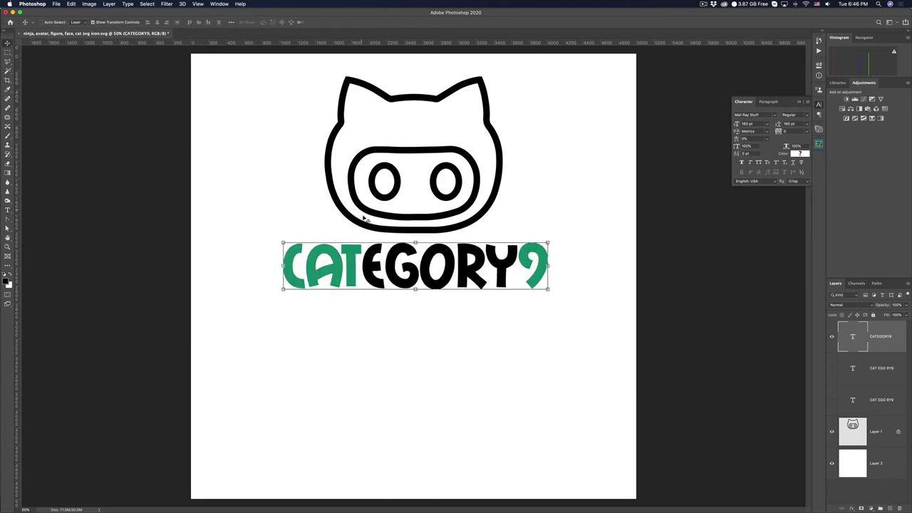
{"action": "left_click_drag", "start_coordinate": [405, 259], "coordinate": [412, 255]}
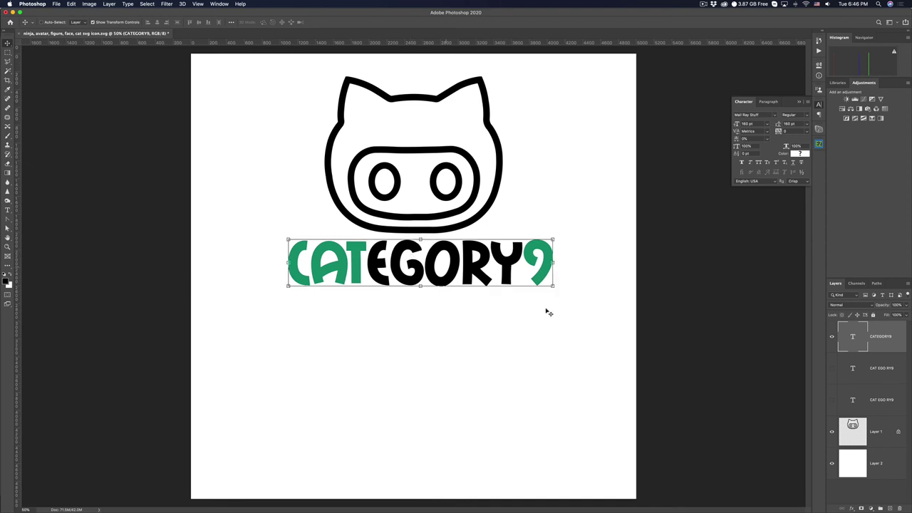
- Sample the green from the CAT letters and fill the cat outline on Layer 1 with it
{"action": "left_click", "coordinate": [851, 441]}
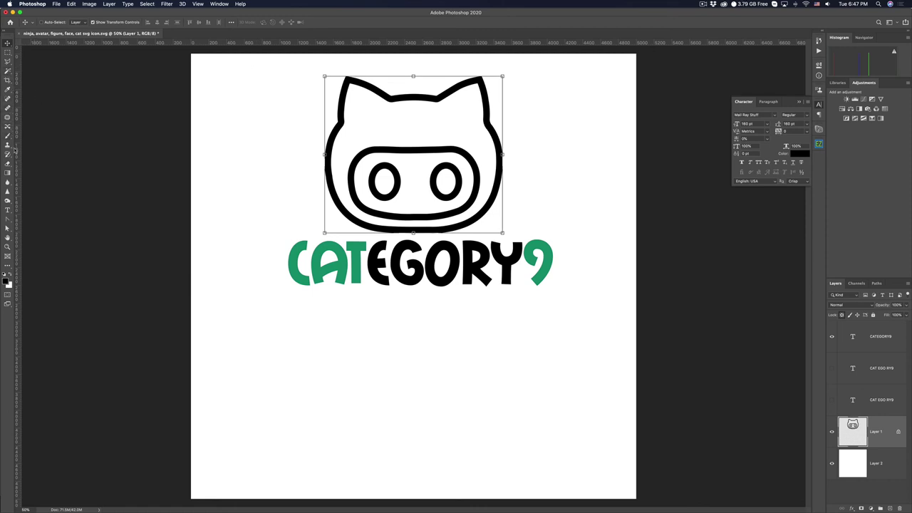
{"action": "left_click", "coordinate": [8, 90]}
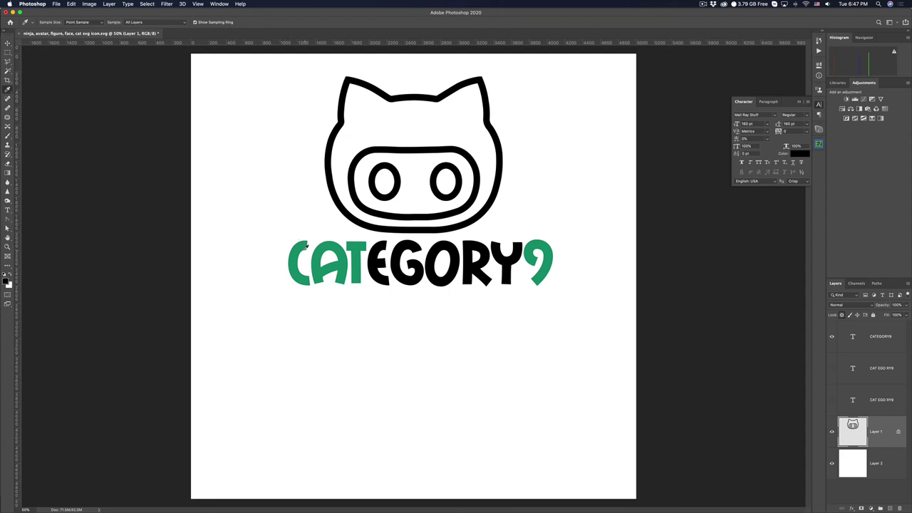
{"action": "key", "text": "ctrl+Up"}
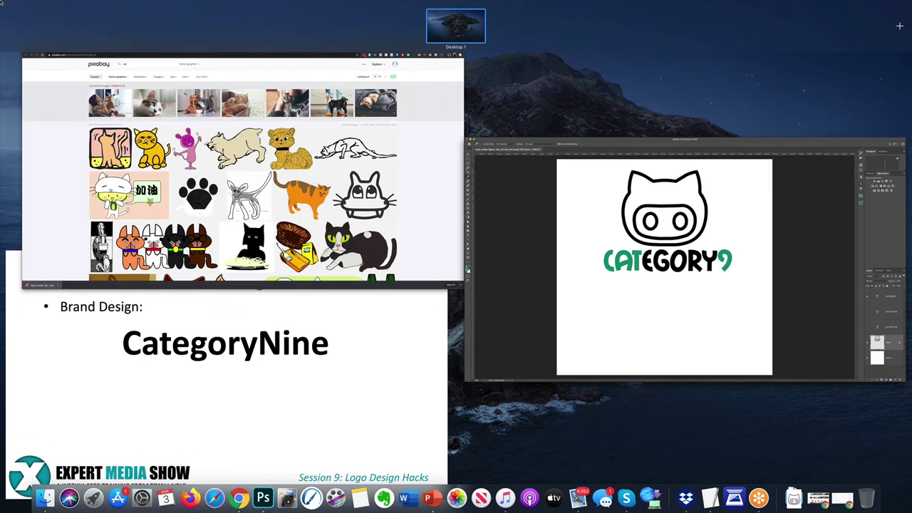
{"action": "left_click", "coordinate": [530, 200]}
{"action": "left_click", "coordinate": [70, 4]}
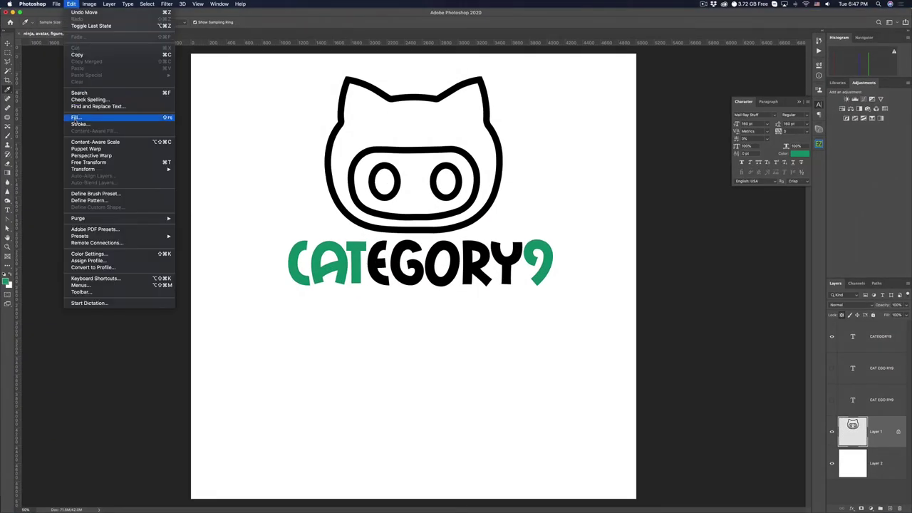
{"action": "left_click", "coordinate": [79, 120]}
{"action": "left_click", "coordinate": [568, 226]}
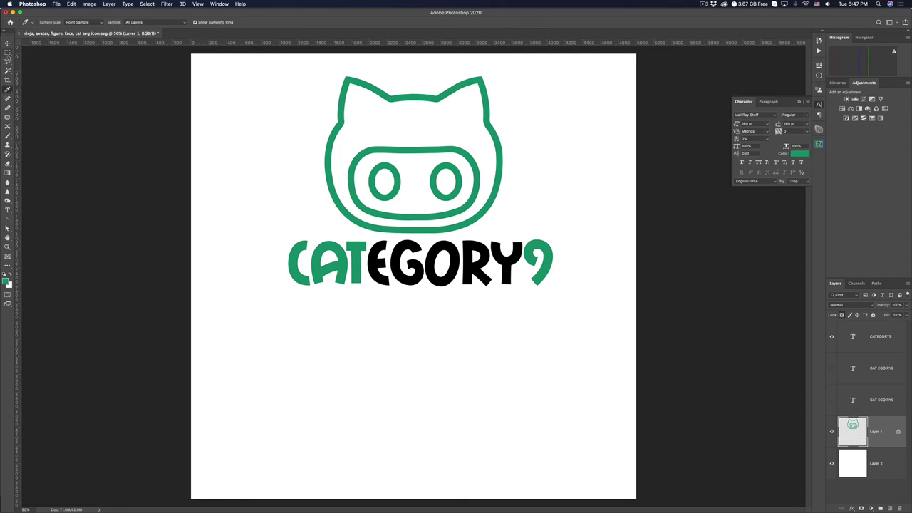
{"action": "left_click", "coordinate": [7, 61]}
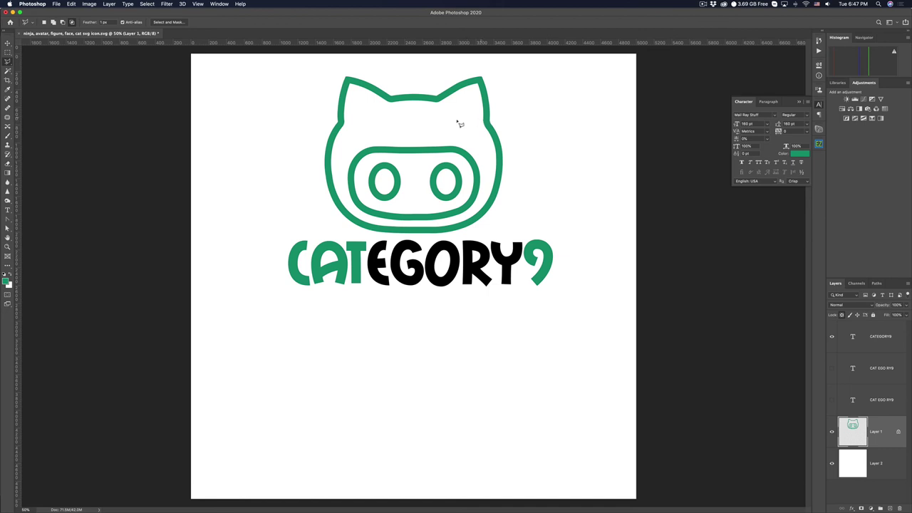
{"action": "left_click", "coordinate": [421, 118]}
{"action": "left_click", "coordinate": [347, 142]}
{"action": "left_click", "coordinate": [343, 189]}
{"action": "left_click", "coordinate": [362, 217]}
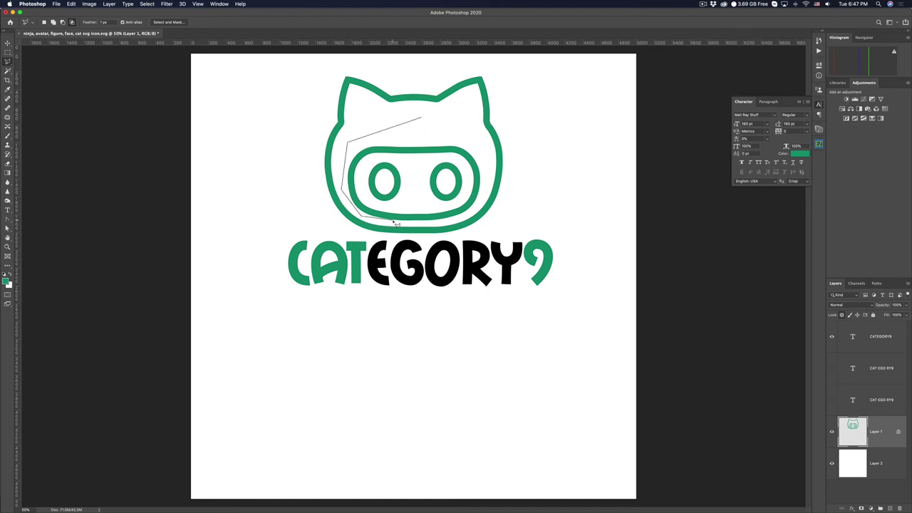
{"action": "left_click", "coordinate": [450, 223]}
{"action": "key", "text": "Escape"}
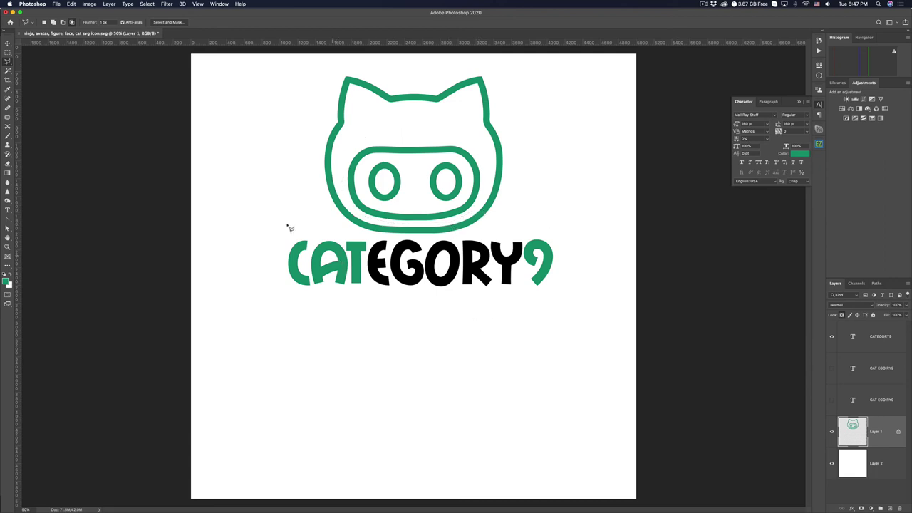
- Select the cat's inner head area and both eye centres with the Magic Wand and expand the selection slightly under the outline
{"action": "left_click", "coordinate": [8, 71]}
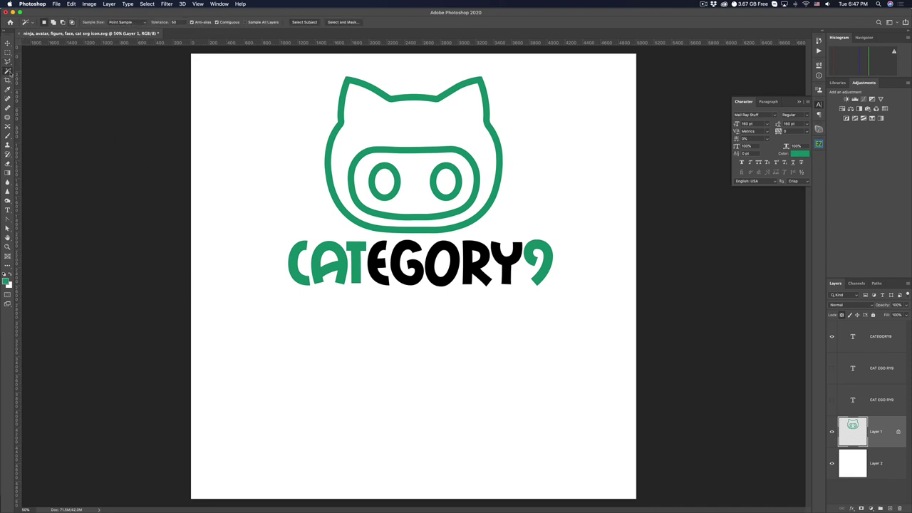
{"action": "left_click", "coordinate": [420, 134]}
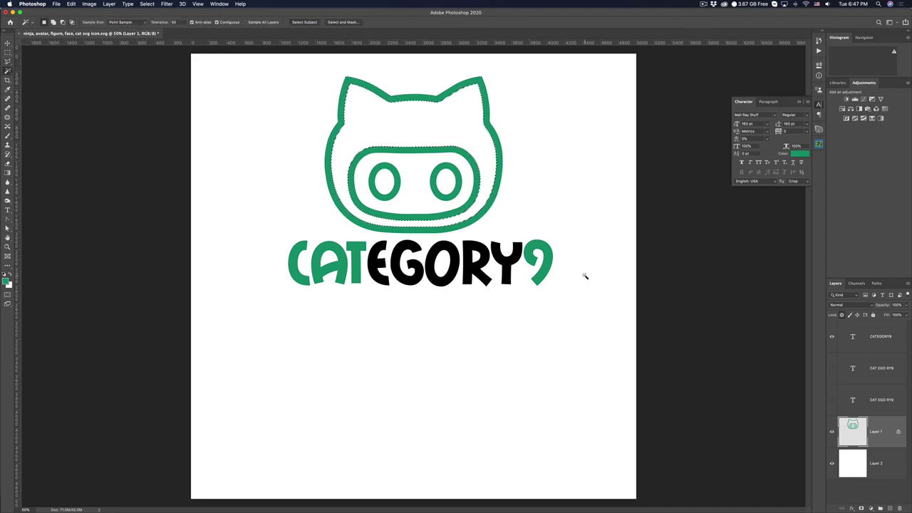
{"action": "left_click", "coordinate": [384, 184], "text": "shift"}
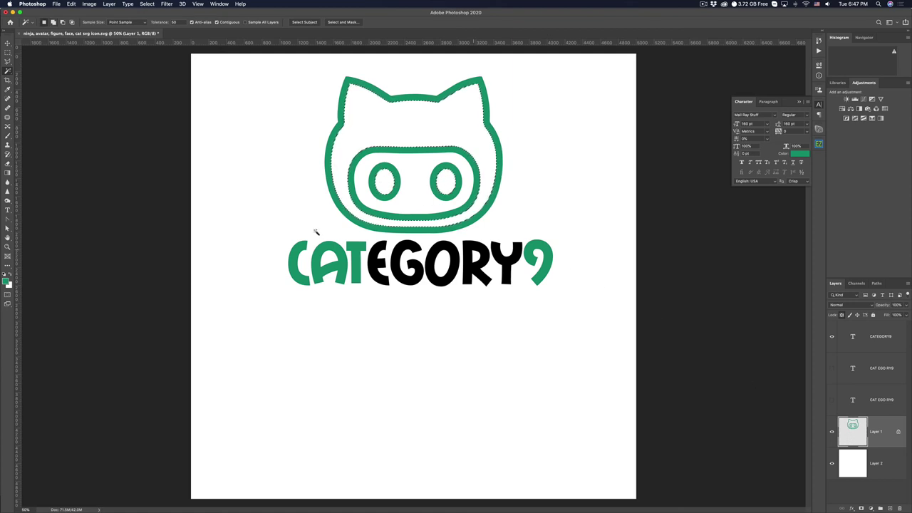
{"action": "left_click", "coordinate": [71, 4]}
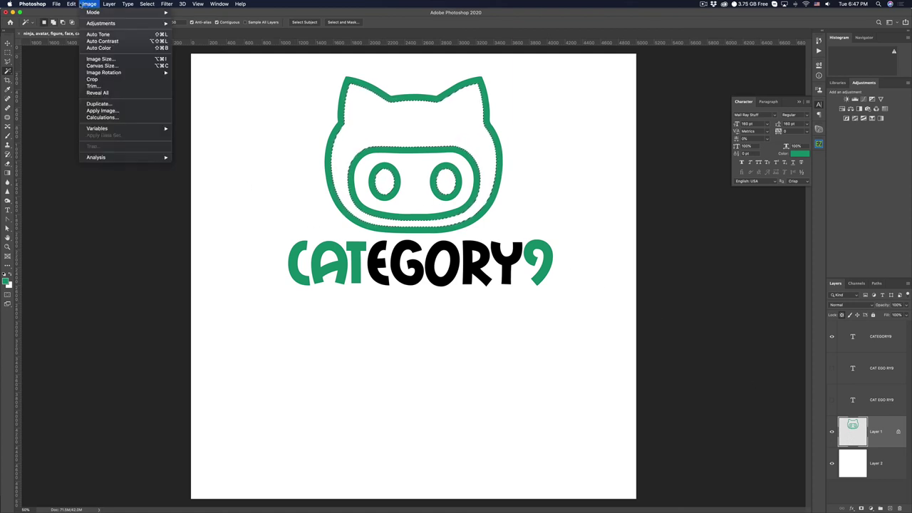
{"action": "mouse_move", "coordinate": [147, 3]}
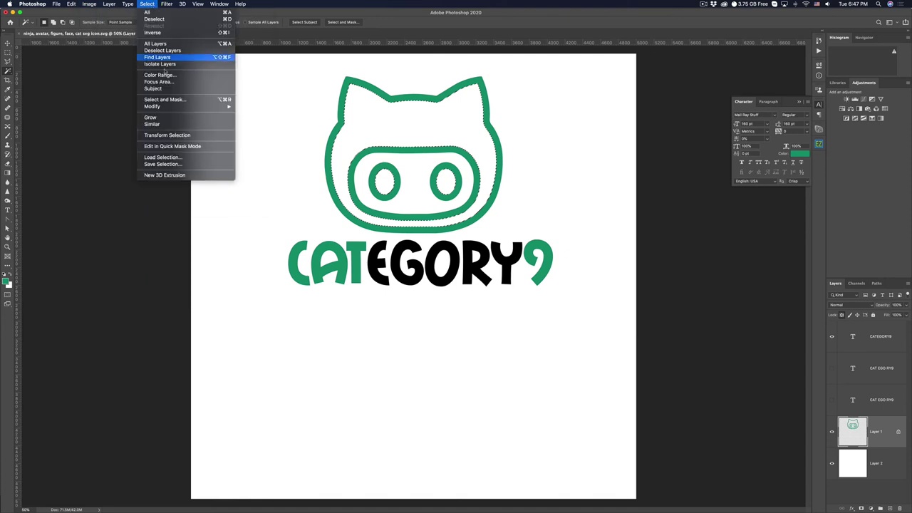
{"action": "mouse_move", "coordinate": [164, 107]}
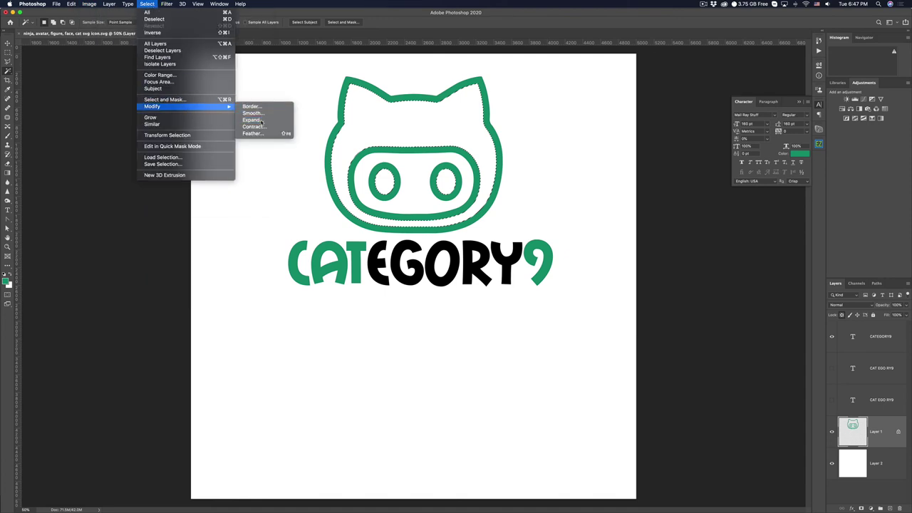
{"action": "left_click", "coordinate": [261, 122]}
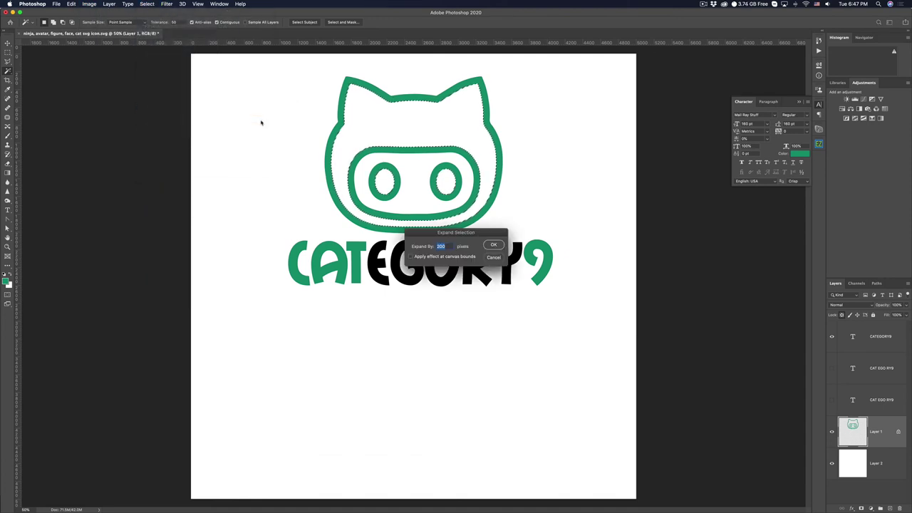
{"action": "key", "text": "Return"}
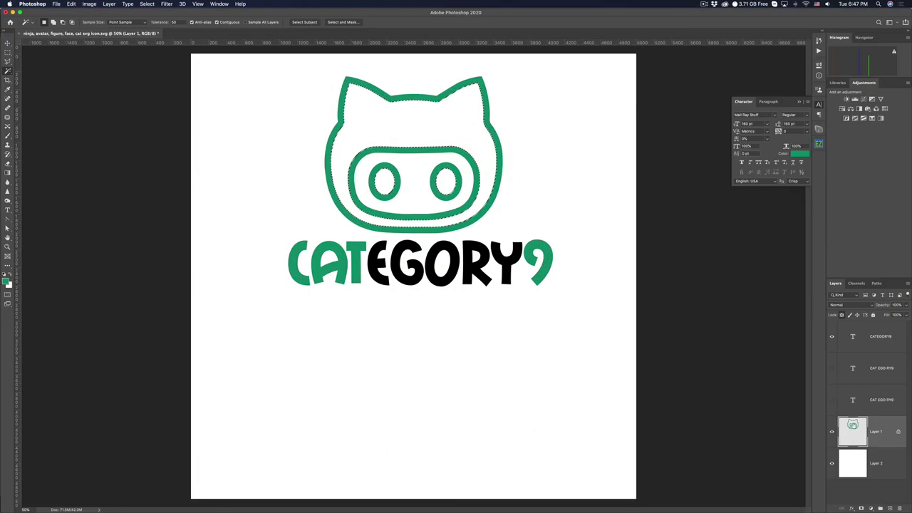
- Add a new layer between the white background and the cat outline, fill the selection with black, and deselect
{"action": "left_click", "coordinate": [849, 465]}
{"action": "left_click", "coordinate": [891, 508]}
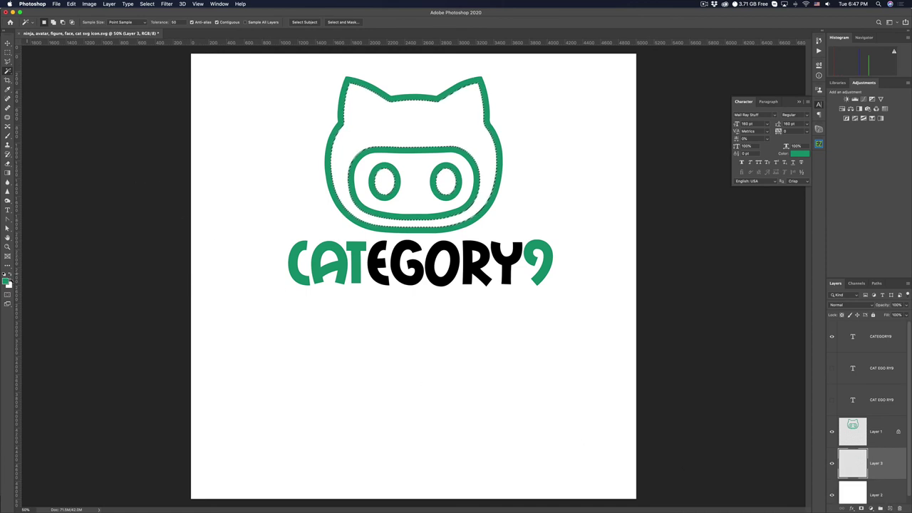
{"action": "key", "text": "d"}
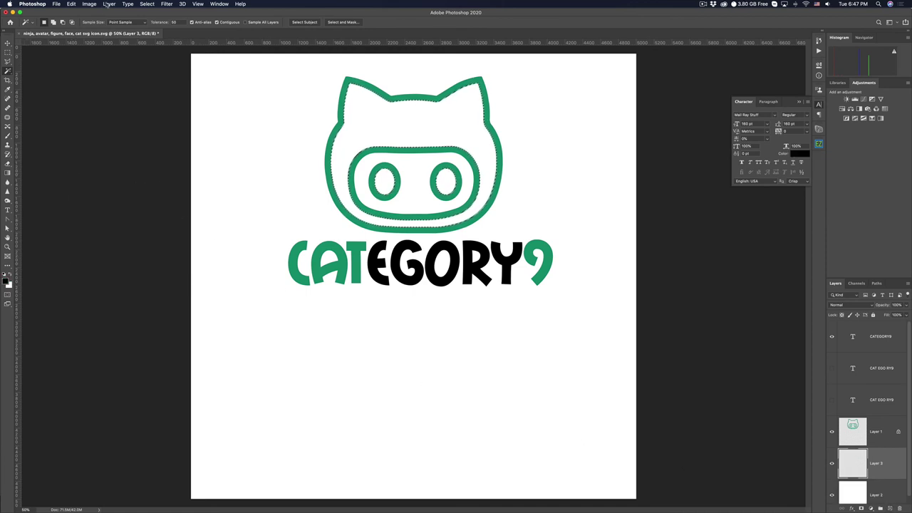
{"action": "left_click", "coordinate": [71, 3]}
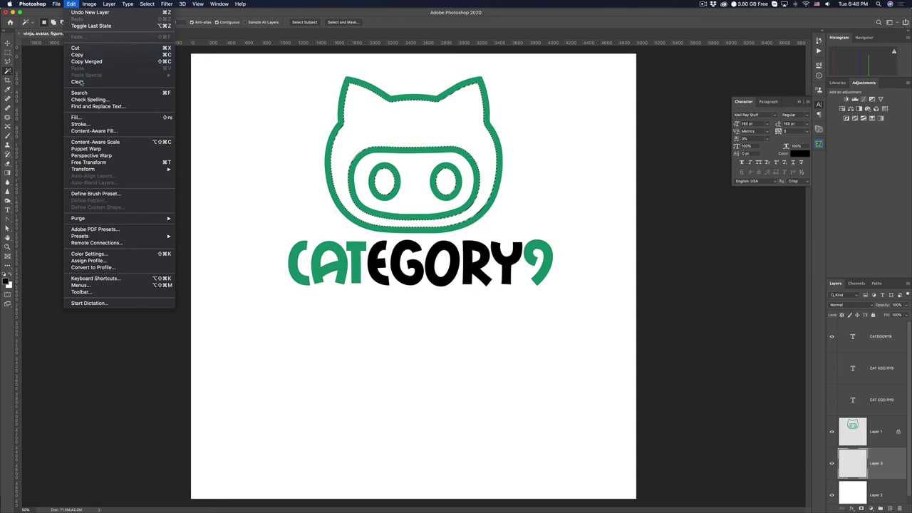
{"action": "left_click", "coordinate": [84, 119]}
{"action": "left_click", "coordinate": [567, 227]}
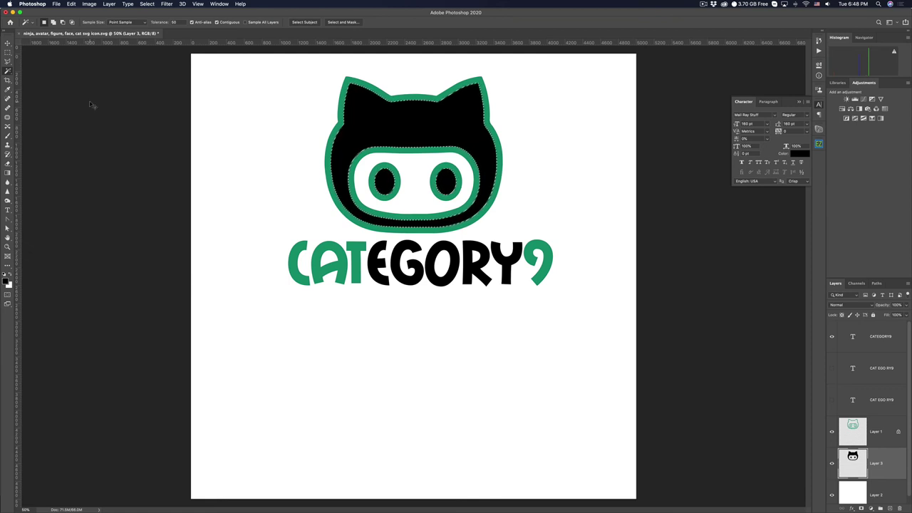
{"action": "key", "text": "super+d"}
- Draw a tiny circular highlight in the cat's right-hand pupil on a new layer and fill it with white
{"action": "left_click", "coordinate": [7, 52]}
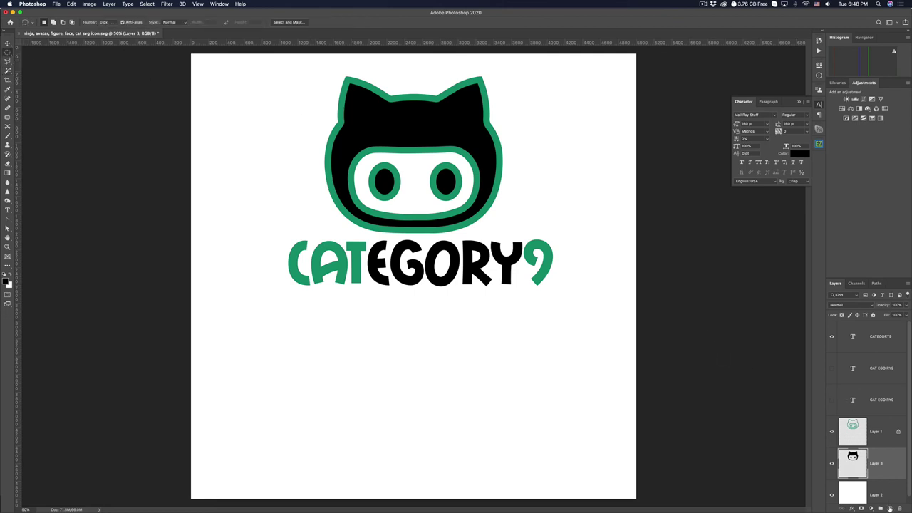
{"action": "left_click", "coordinate": [890, 509]}
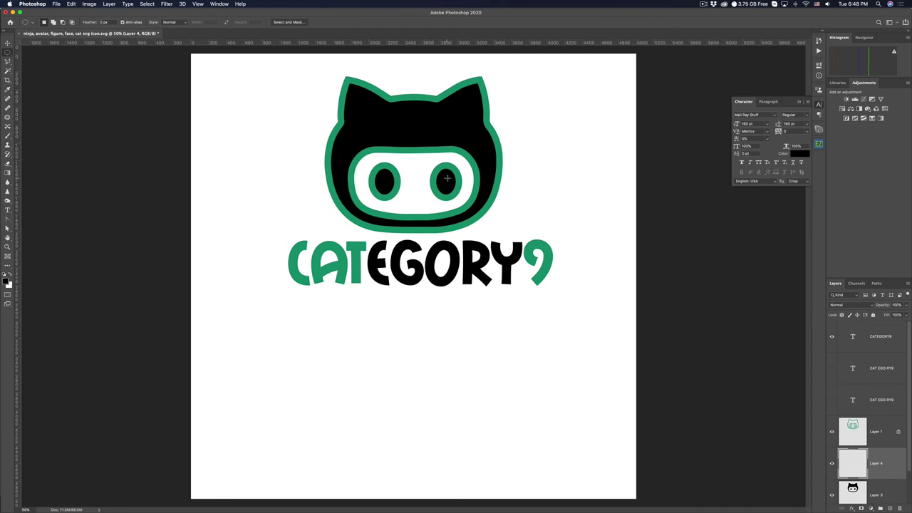
{"action": "left_click_drag", "start_coordinate": [447, 178], "coordinate": [449, 180]}
{"action": "left_click", "coordinate": [11, 275]}
{"action": "left_click", "coordinate": [71, 4]}
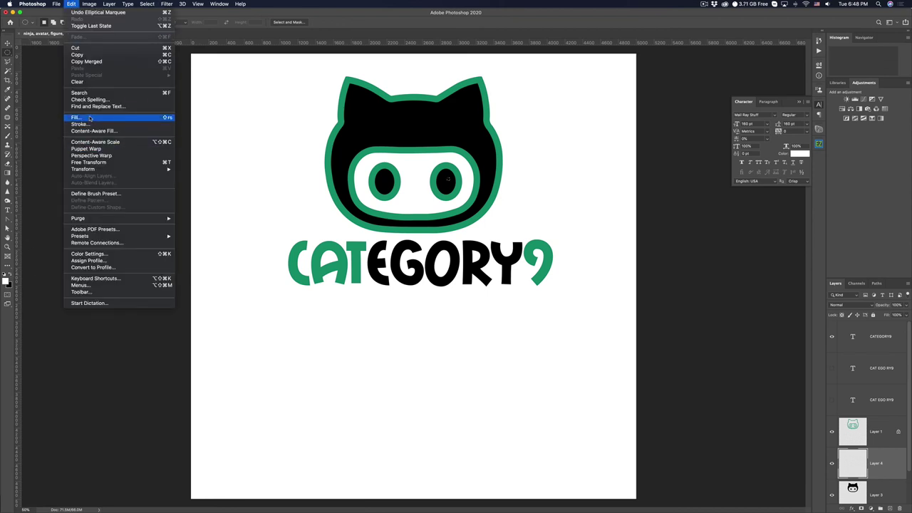
{"action": "left_click", "coordinate": [135, 118]}
{"action": "left_click", "coordinate": [568, 227]}
{"action": "key", "text": "m"}
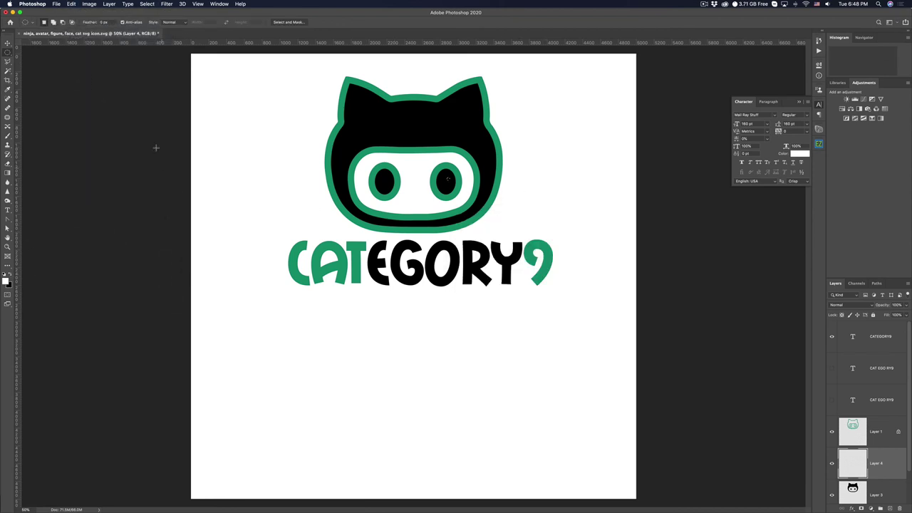
- Duplicate the white eye highlight layer and move the copy into the upper part of the cat's left-hand pupil
{"action": "left_click", "coordinate": [8, 43]}
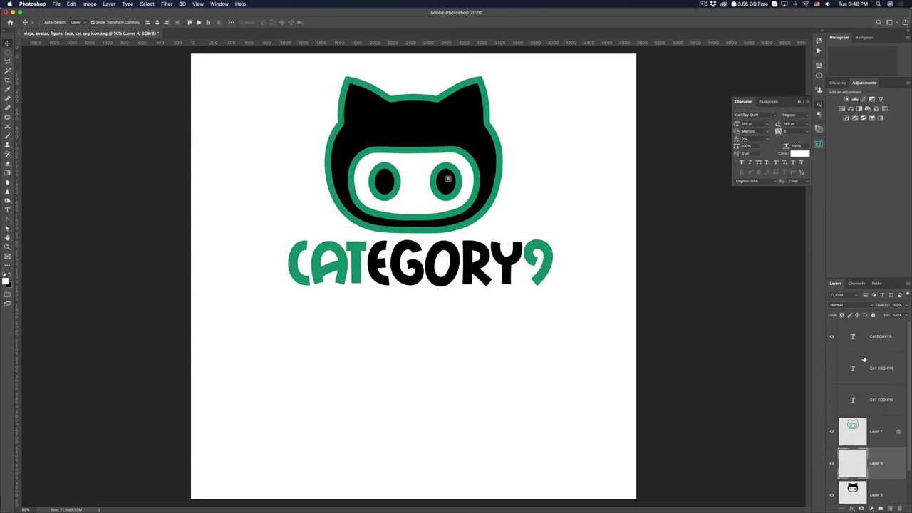
{"action": "left_click_drag", "start_coordinate": [854, 460], "coordinate": [890, 508]}
{"action": "key", "text": "super+1"}
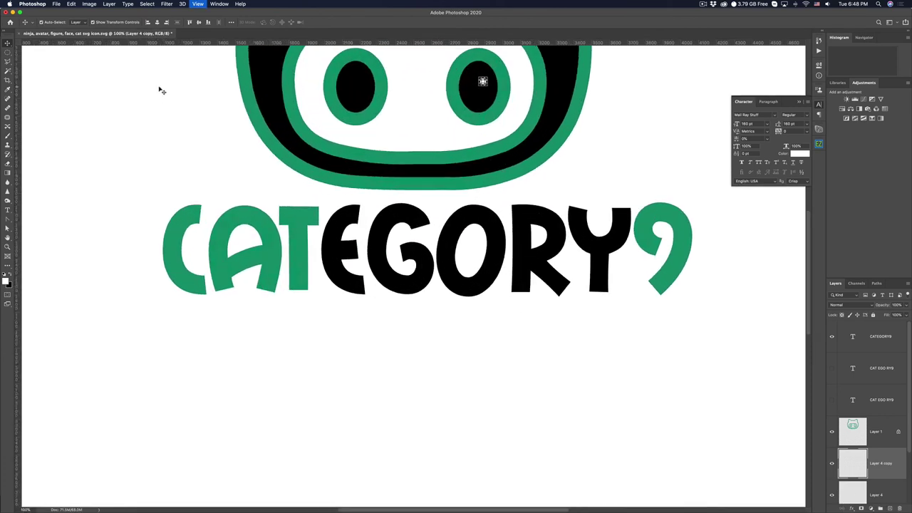
{"action": "scroll", "coordinate": [676, 183], "scroll_direction": "up", "scroll_amount": 5}
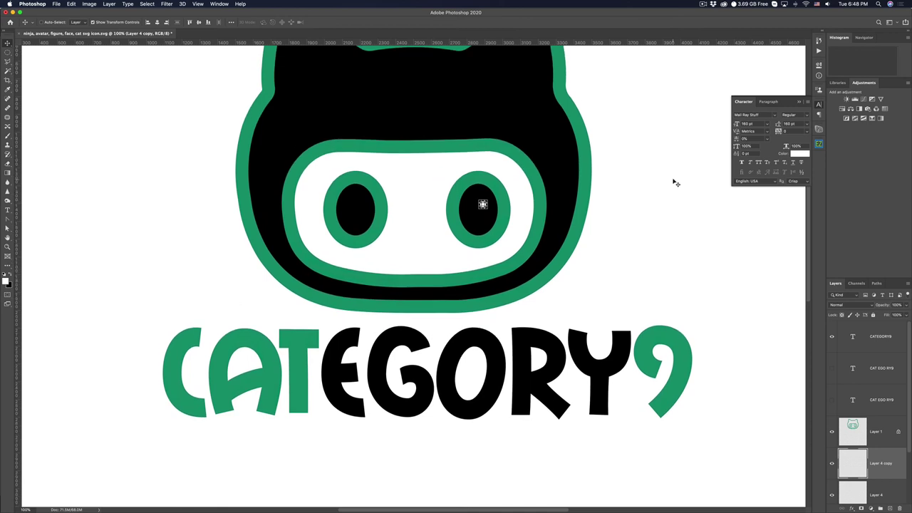
{"action": "key", "text": "super+equal"}
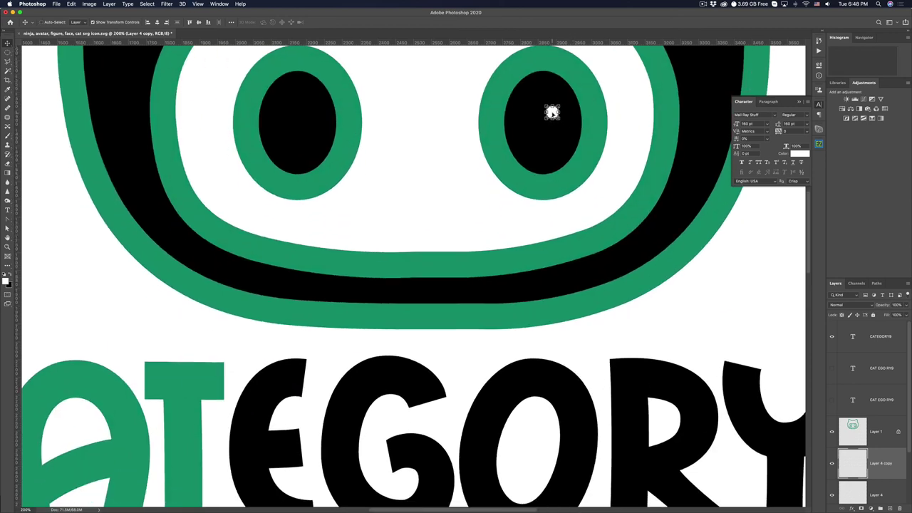
{"action": "left_click_drag", "start_coordinate": [552, 112], "coordinate": [312, 107]}
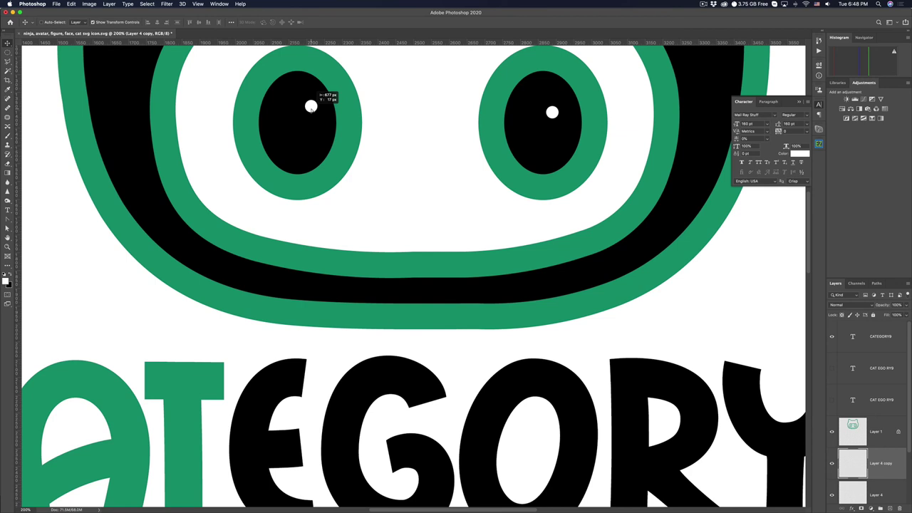
{"action": "left_click_drag", "start_coordinate": [311, 107], "coordinate": [308, 106]}
- Make two copies of the CATEGORY9 text layer and hide the original
{"action": "key", "text": "super+0"}
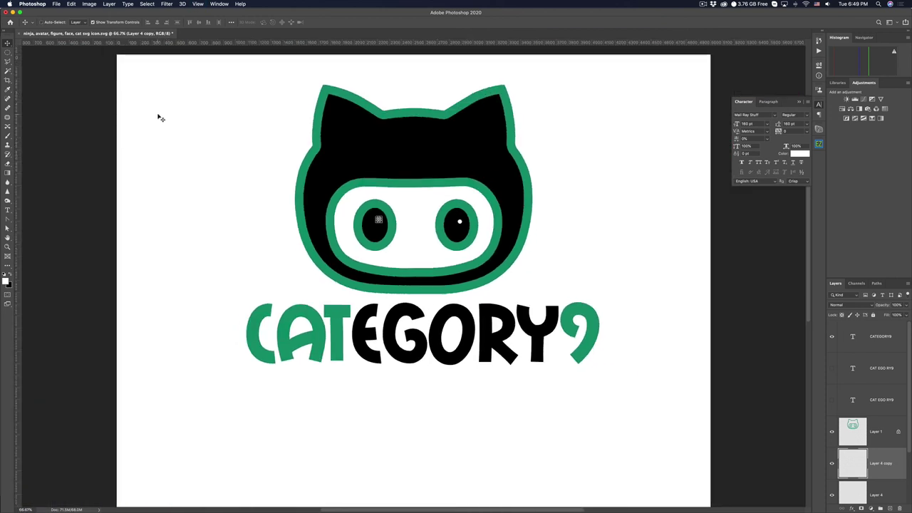
{"action": "left_click", "coordinate": [887, 432]}
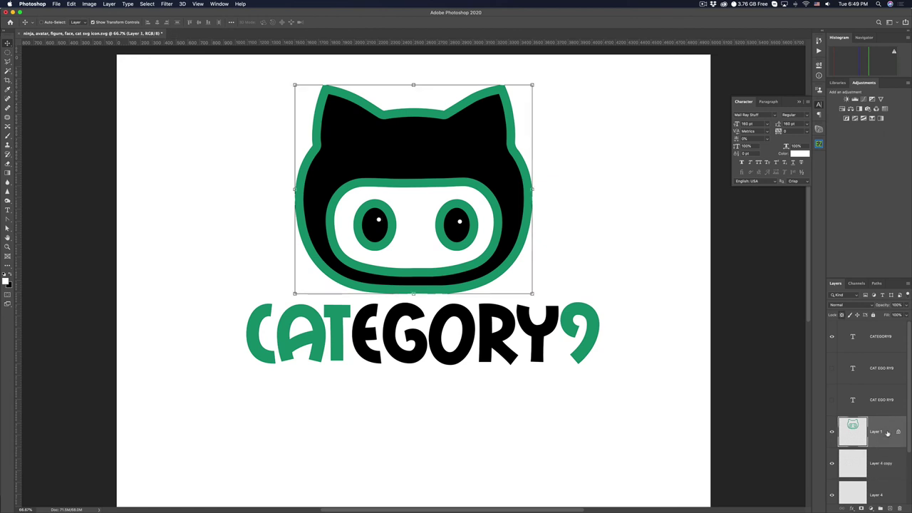
{"action": "left_click", "coordinate": [882, 403]}
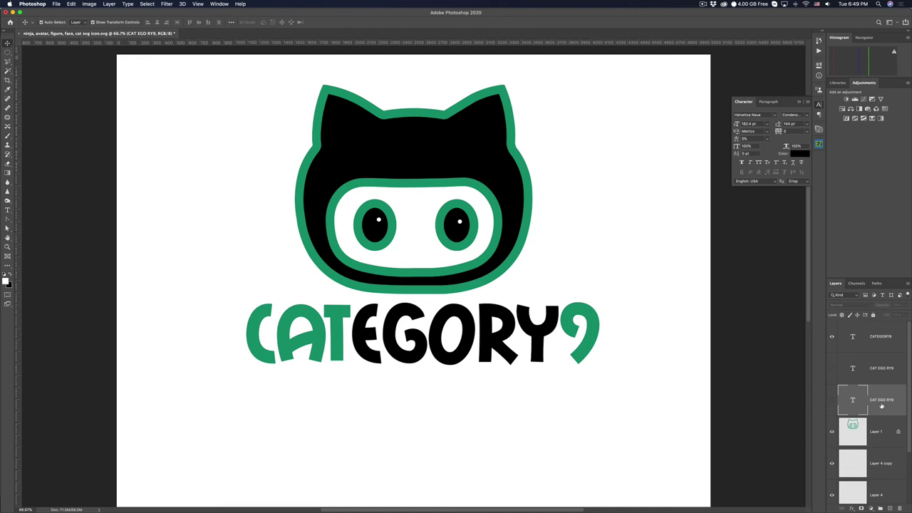
{"action": "key", "text": "super+minus"}
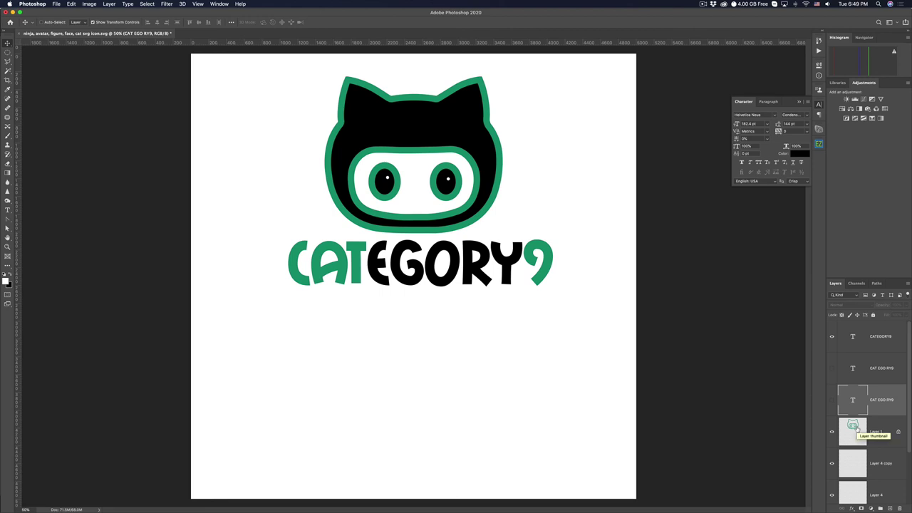
{"action": "left_click", "coordinate": [853, 336]}
{"action": "left_click_drag", "start_coordinate": [853, 336], "coordinate": [890, 509]}
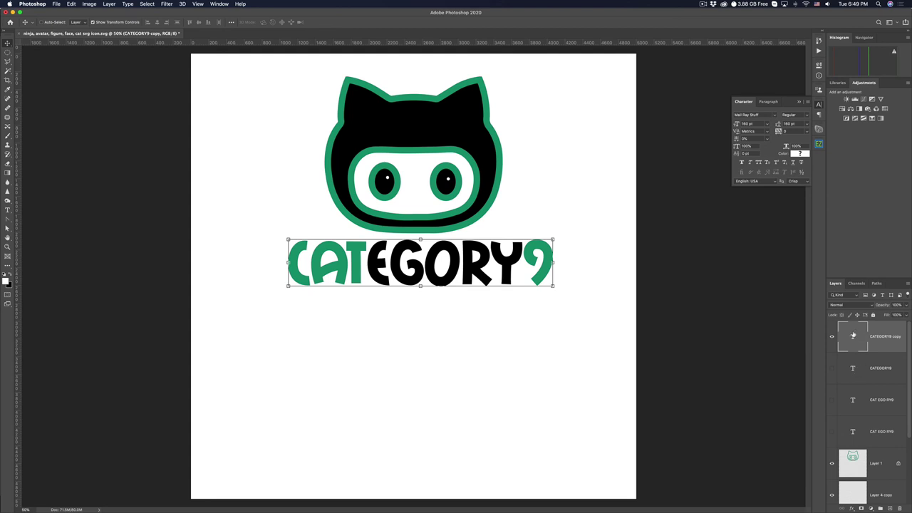
{"action": "left_click_drag", "start_coordinate": [853, 335], "coordinate": [887, 504]}
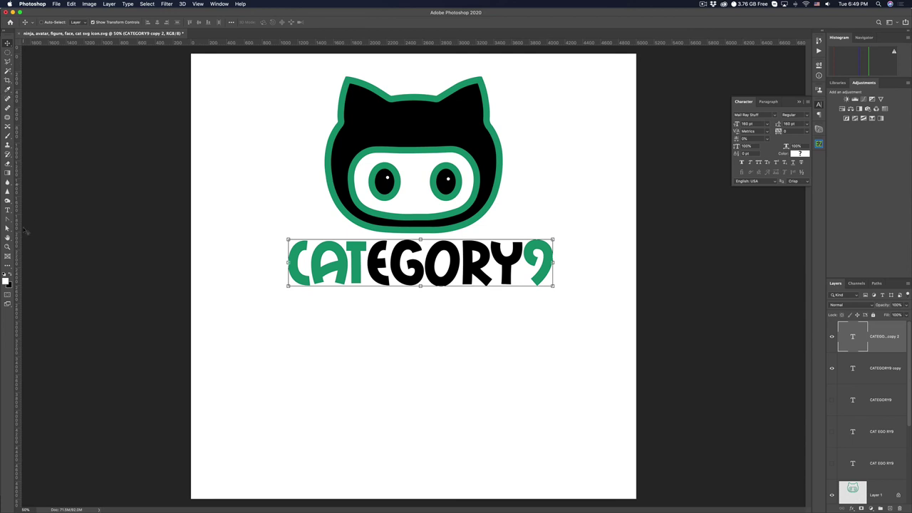
- Delete the 9 from the upper copy of the CATEGORY9 text so it reads CATEGORY
{"action": "left_click", "coordinate": [8, 210]}
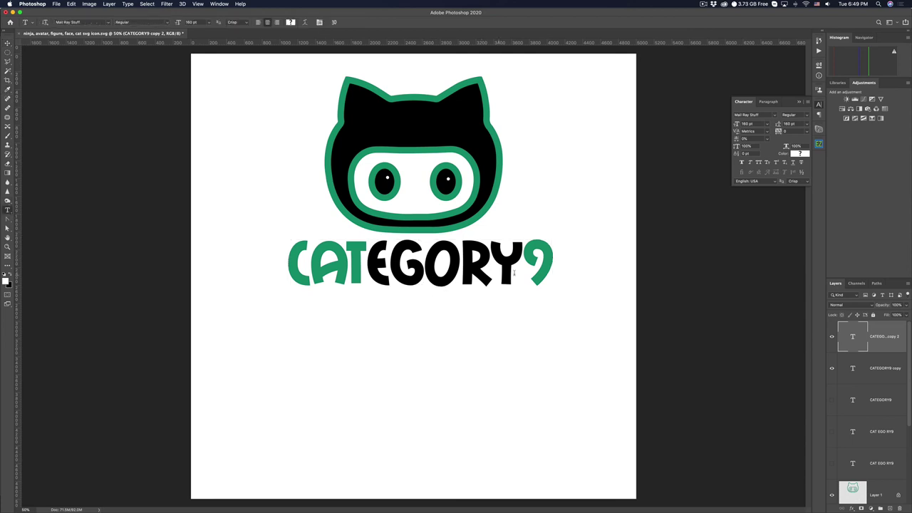
{"action": "left_click_drag", "start_coordinate": [530, 270], "coordinate": [553, 270]}
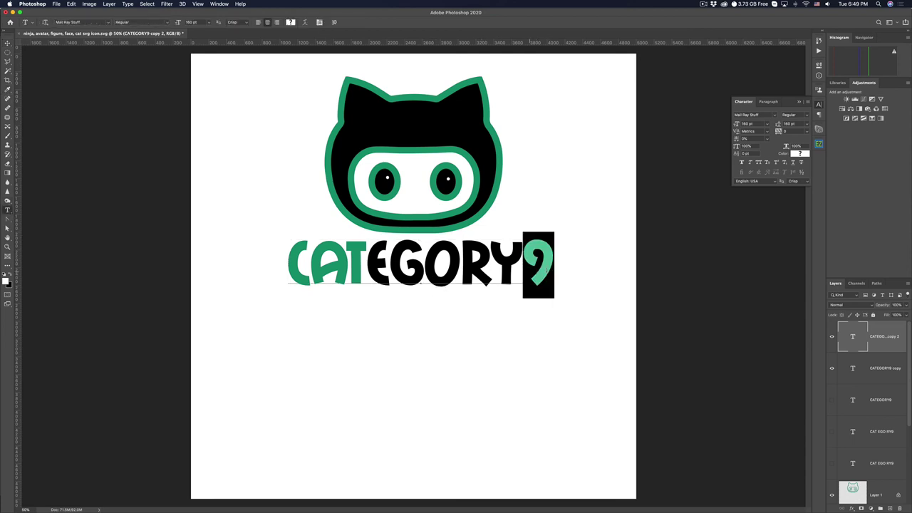
{"action": "key", "text": "BackSpace"}
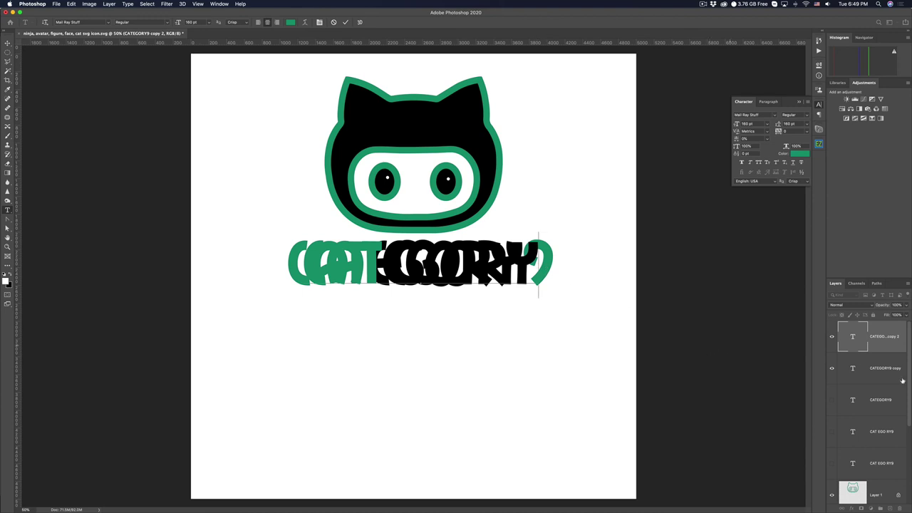
{"action": "left_click", "coordinate": [831, 370]}
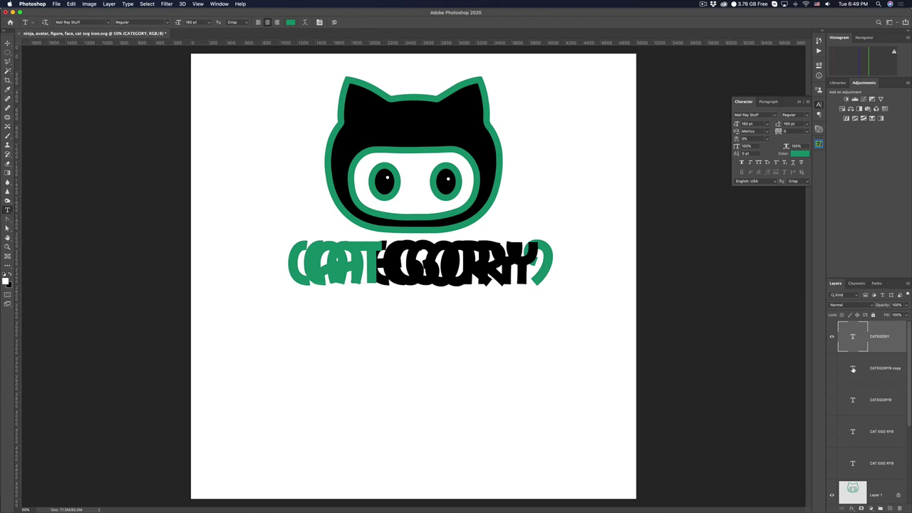
{"action": "left_click", "coordinate": [831, 369]}
{"action": "left_click", "coordinate": [841, 369]}
{"action": "left_click", "coordinate": [832, 369]}
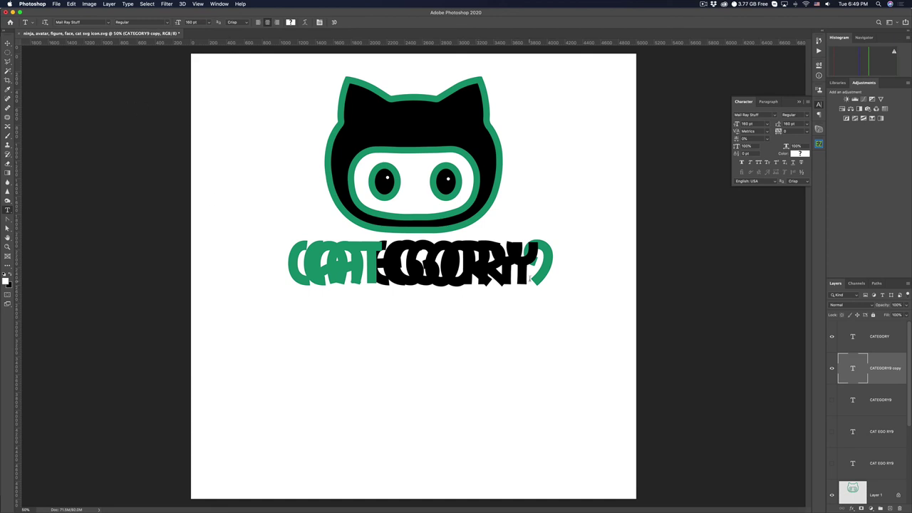
{"action": "left_click_drag", "start_coordinate": [532, 276], "coordinate": [440, 275]}
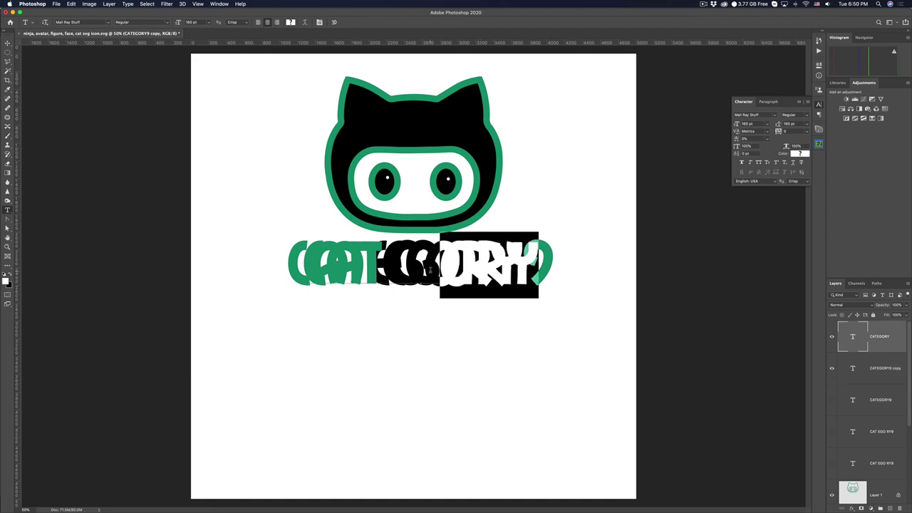
{"action": "left_click", "coordinate": [8, 43]}
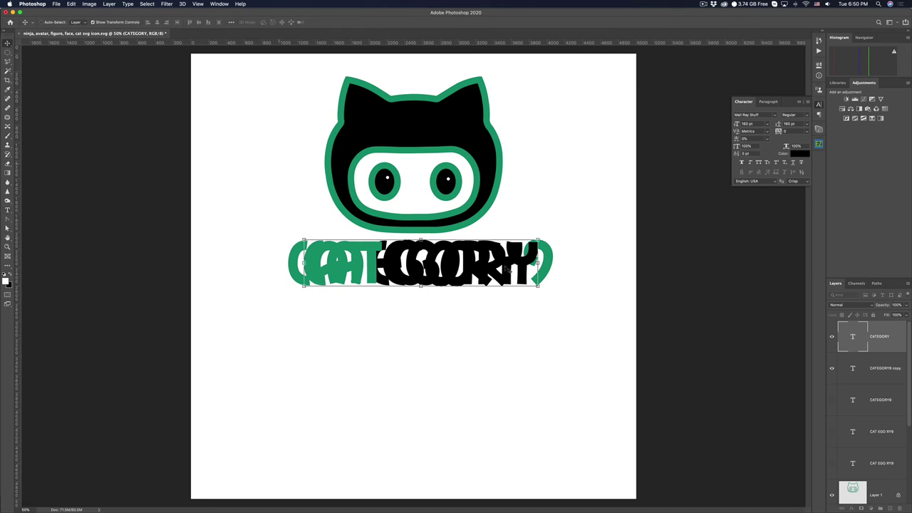
- Move the remaining CATEGORY9 copy below the CATEGORY text and delete its letters, leaving only the green 9
{"action": "left_click", "coordinate": [855, 367]}
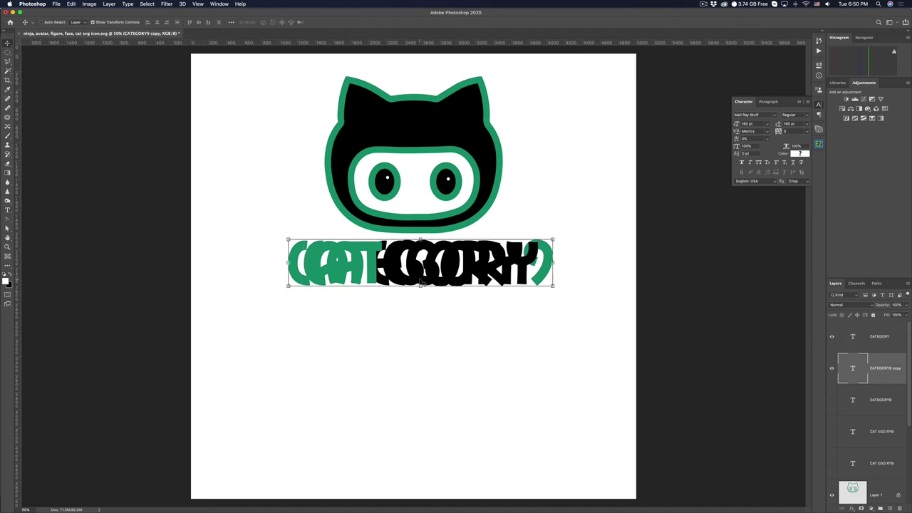
{"action": "left_click_drag", "start_coordinate": [420, 282], "coordinate": [423, 341]}
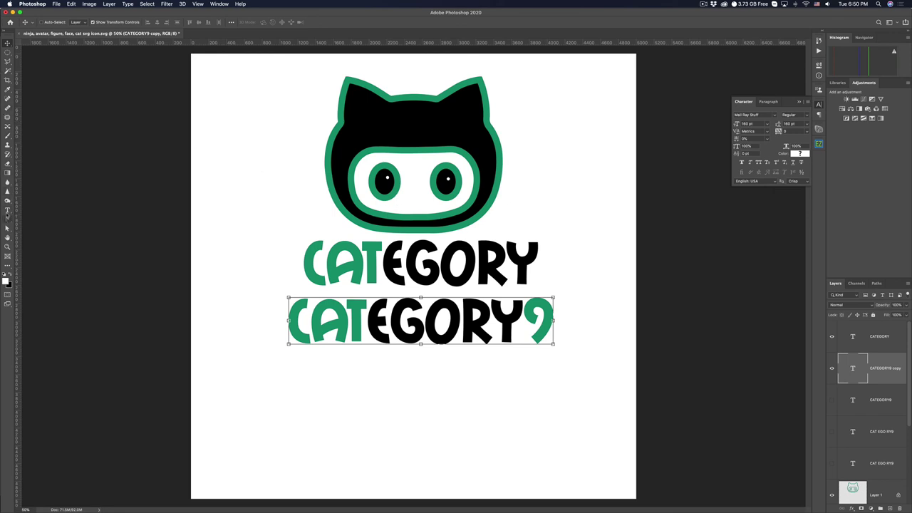
{"action": "left_click", "coordinate": [7, 210]}
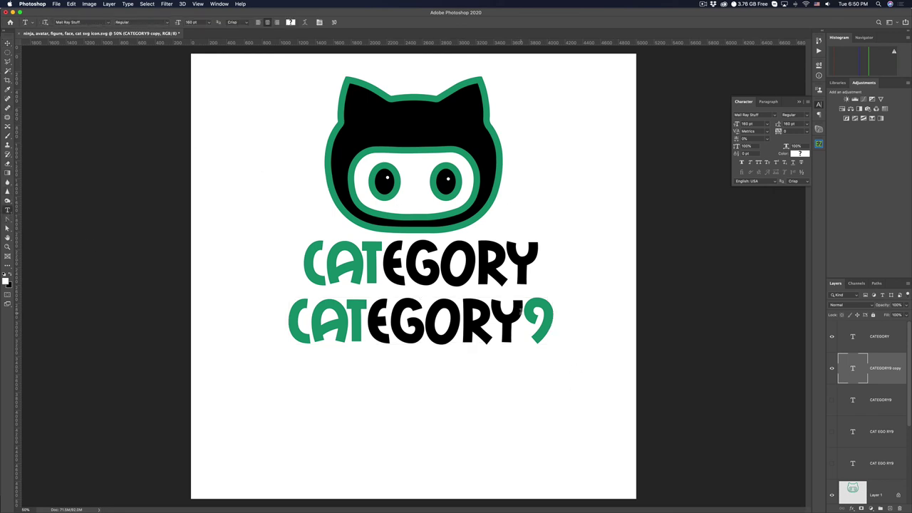
{"action": "left_click_drag", "start_coordinate": [524, 314], "coordinate": [230, 322]}
{"action": "key", "text": "BackSpace"}
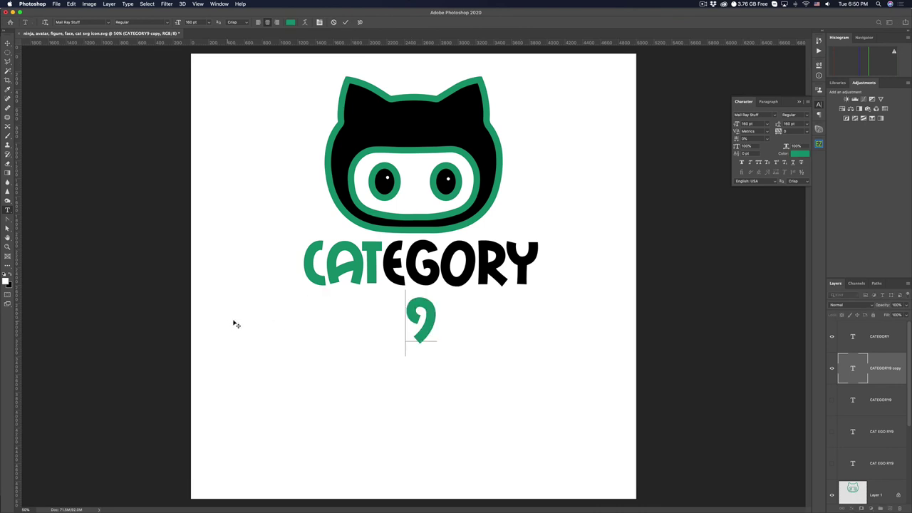
{"action": "left_click", "coordinate": [854, 369]}
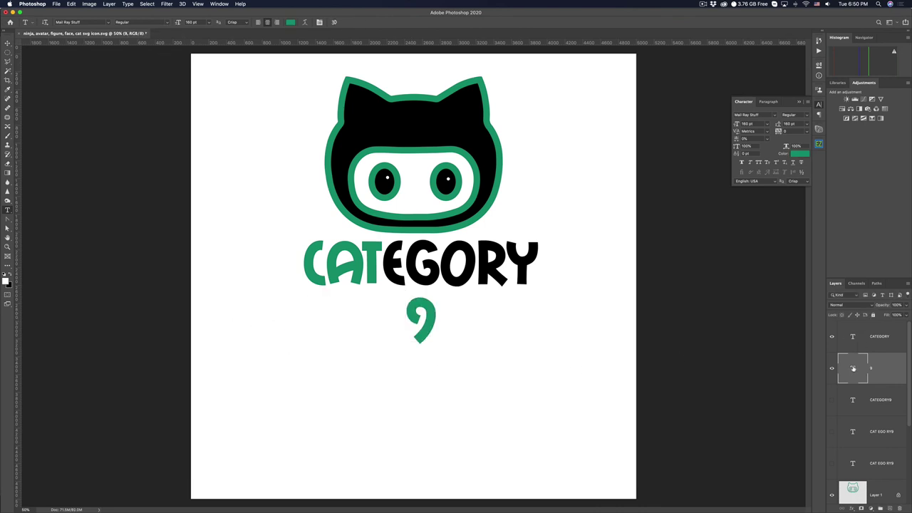
- Enlarge the separate 9 to a font size of 300 pt
{"action": "double_click", "coordinate": [853, 369]}
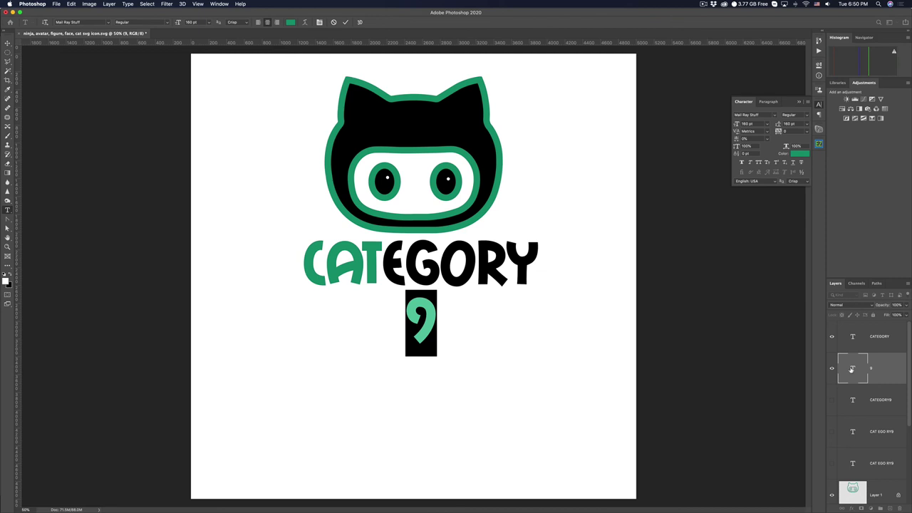
{"action": "left_click", "coordinate": [758, 123]}
{"action": "type", "text": "4"}
{"action": "type", "text": "00"}
{"action": "key", "text": "Return"}
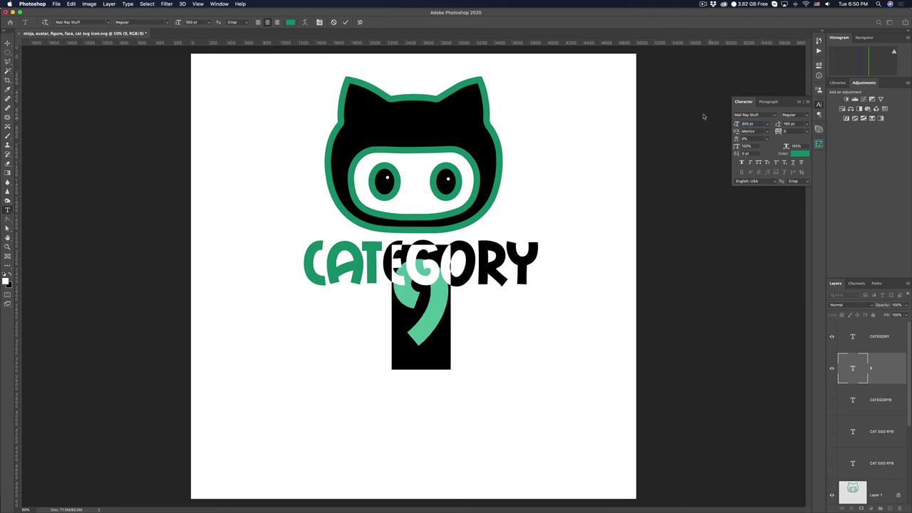
- Shift the CATEGORY text slightly left and move the enlarged 9 up beside the final Y
{"action": "left_click", "coordinate": [9, 44]}
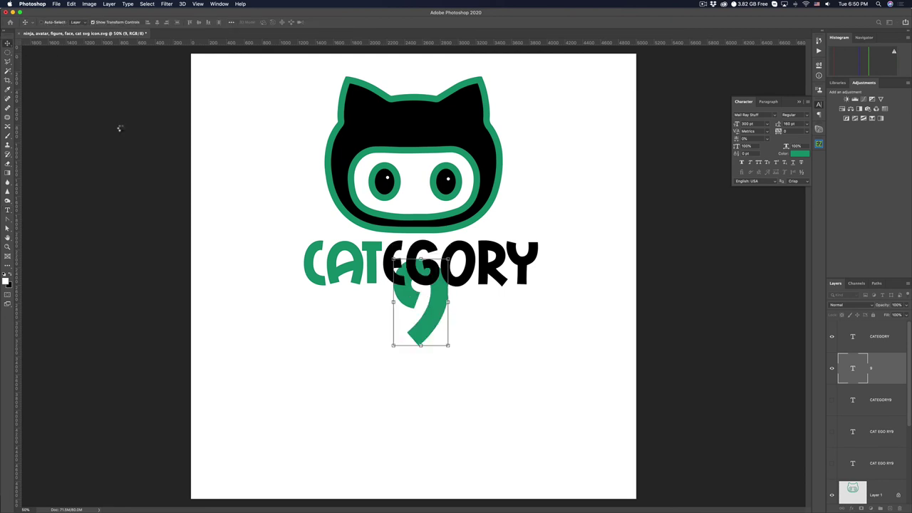
{"action": "left_click_drag", "start_coordinate": [438, 322], "coordinate": [432, 293]}
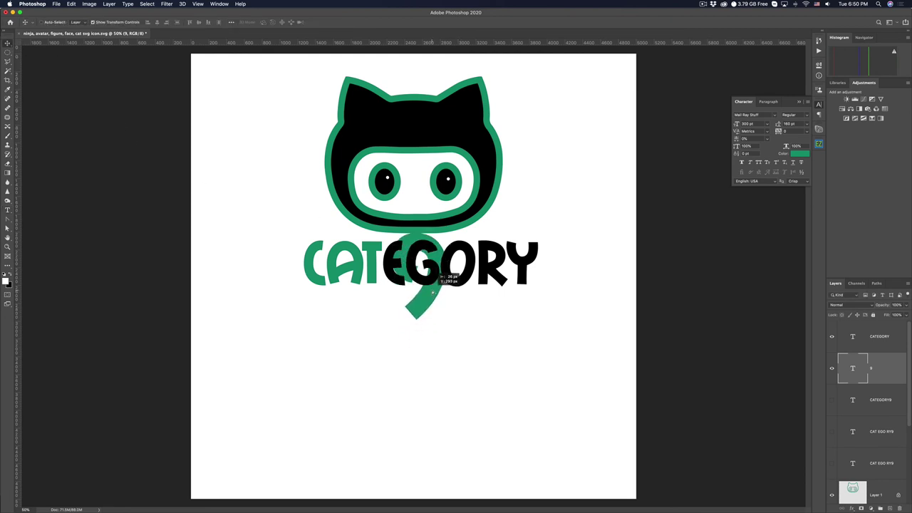
{"action": "left_click_drag", "start_coordinate": [433, 292], "coordinate": [433, 300]}
{"action": "left_click", "coordinate": [870, 335]}
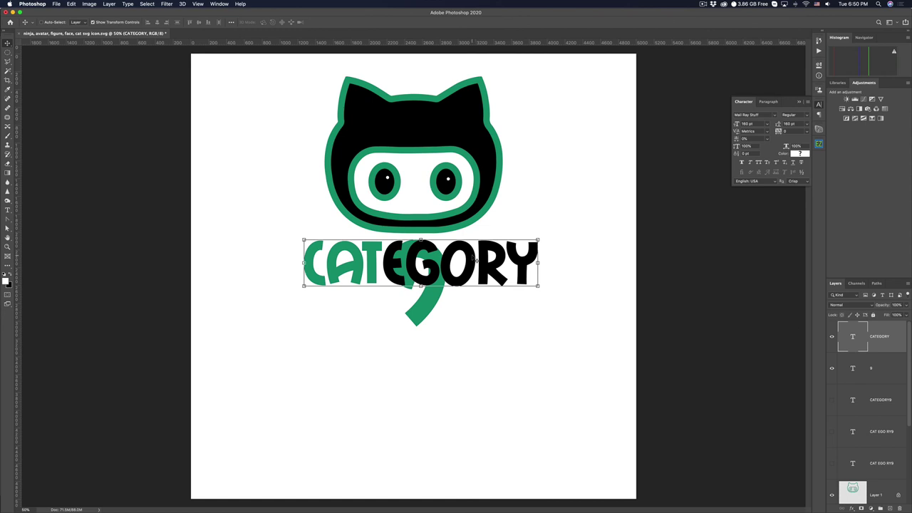
{"action": "mouse_move", "coordinate": [474, 256]}
{"action": "left_mouse_down"}
{"action": "mouse_move", "coordinate": [473, 321]}
{"action": "mouse_move", "coordinate": [470, 258]}
{"action": "left_mouse_up"}
{"action": "left_click", "coordinate": [887, 370]}
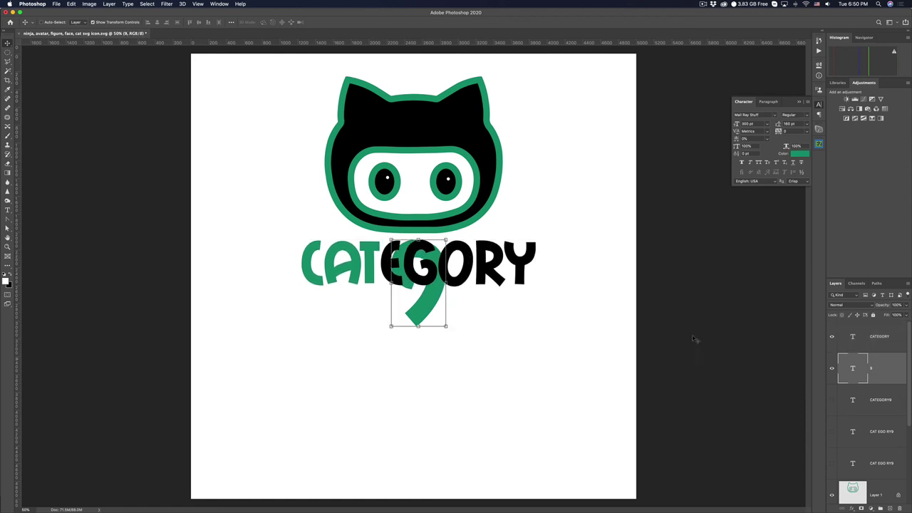
{"action": "left_click_drag", "start_coordinate": [439, 303], "coordinate": [569, 247]}
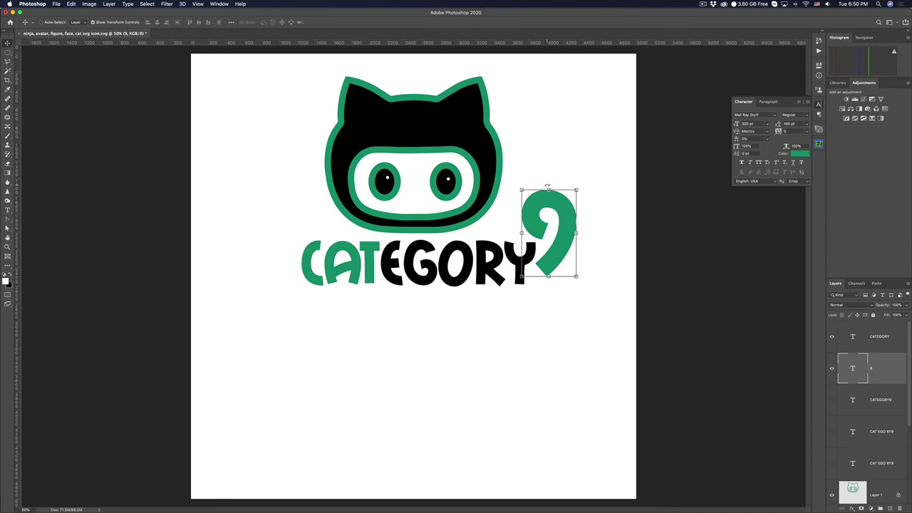
- Rotate the 9 about 42° clockwise like a curled tail and place its end beside the Y's base
{"action": "left_click_drag", "start_coordinate": [547, 187], "coordinate": [600, 203]}
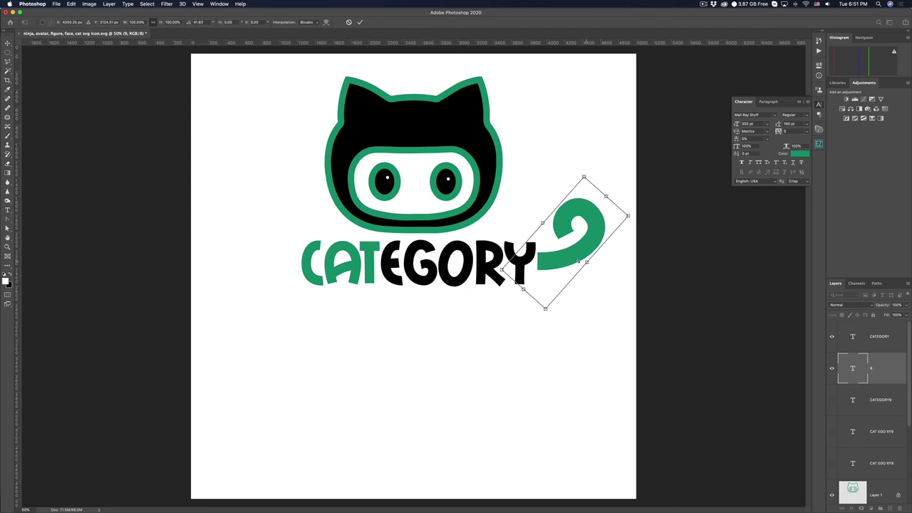
{"action": "left_click_drag", "start_coordinate": [579, 258], "coordinate": [574, 273]}
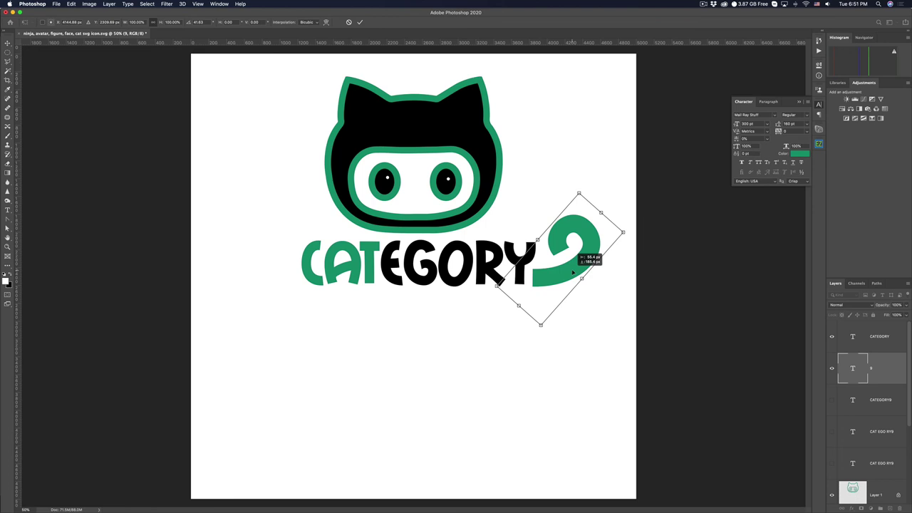
{"action": "left_click_drag", "start_coordinate": [573, 273], "coordinate": [573, 273]}
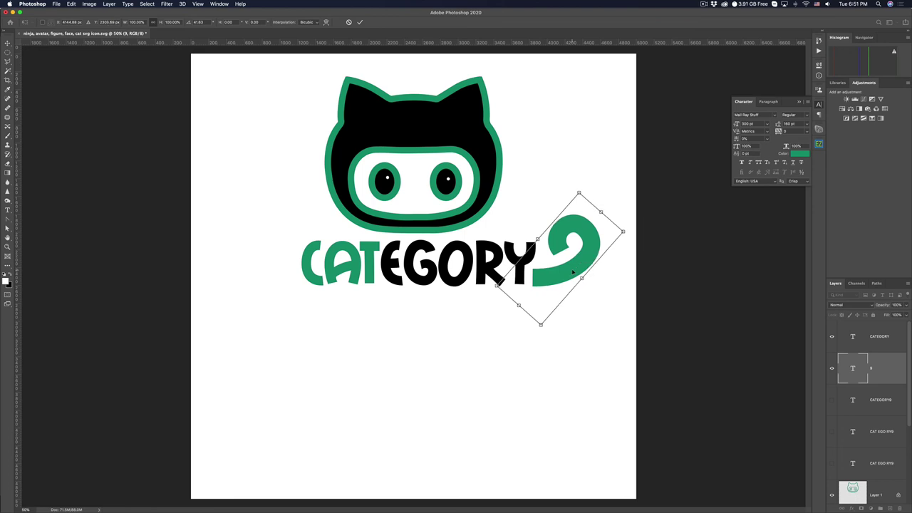
- Nudge the rotated 9 slightly up and left to meet the Y's base, and apply the transform
{"action": "key", "text": "Up"}
{"action": "key", "text": "Up"}
{"action": "key", "text": "Up"}
{"action": "key", "text": "Up"}
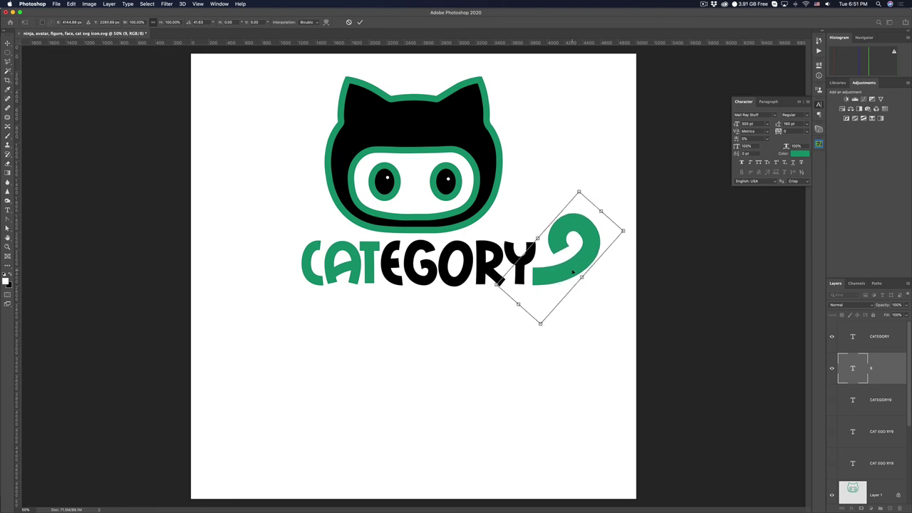
{"action": "key", "text": "Left"}
{"action": "key", "text": "Left"}
{"action": "key", "text": "Left"}
{"action": "key", "text": "Left"}
{"action": "key", "text": "Left"}
{"action": "key", "text": "Left"}
{"action": "key", "text": "Left"}
{"action": "key", "text": "Left"}
{"action": "key", "text": "Left"}
{"action": "key", "text": "Left"}
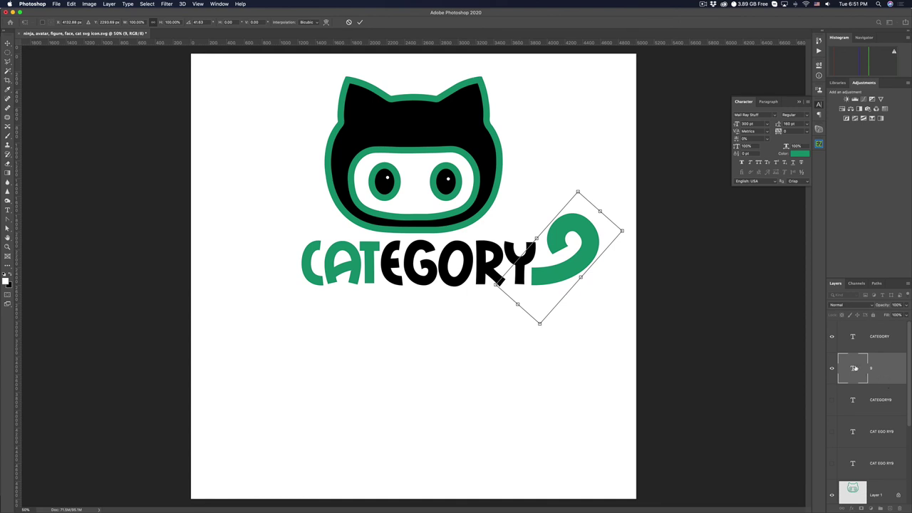
{"action": "key", "text": "Return"}
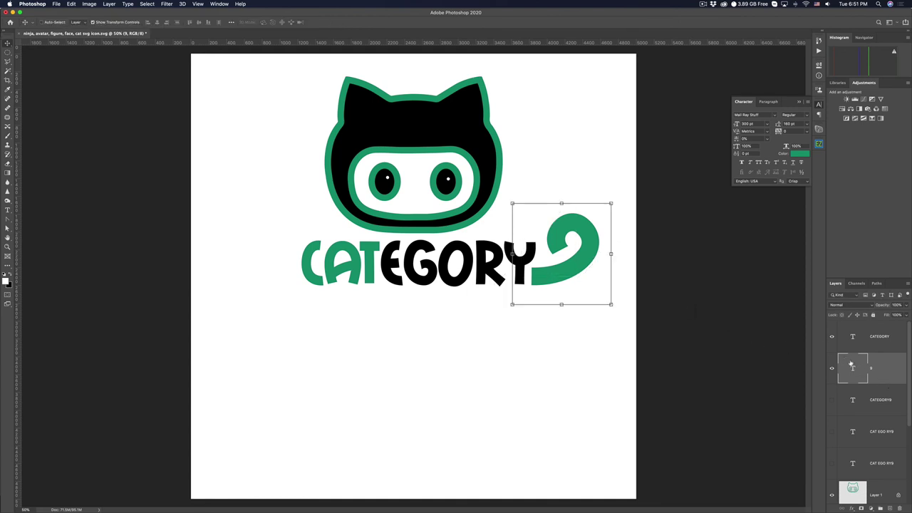
- Reduce the font size of the rotated 9 to 200 pt
{"action": "double_click", "coordinate": [854, 368]}
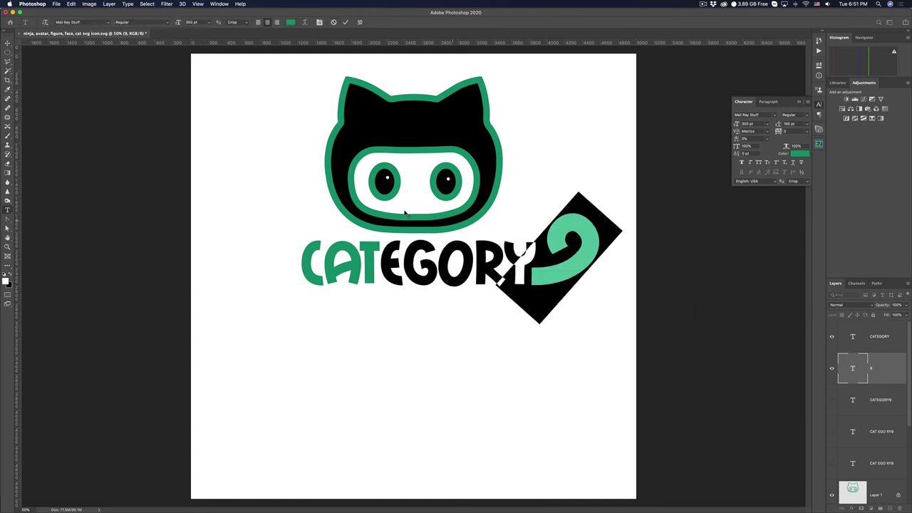
{"action": "left_click", "coordinate": [198, 22]}
{"action": "type", "text": "200"}
{"action": "key", "text": "Return"}
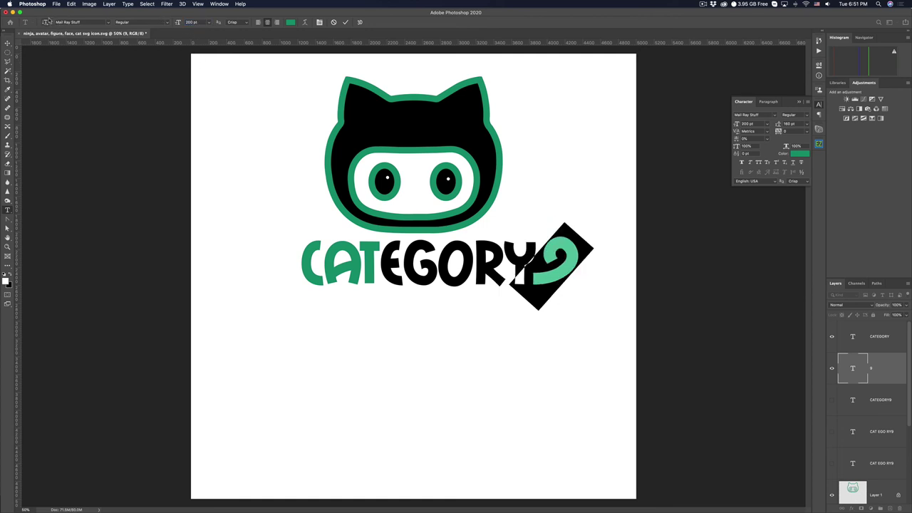
- Nudge the smaller 9 left until its tail end sits close against the Y
{"action": "left_click", "coordinate": [8, 43]}
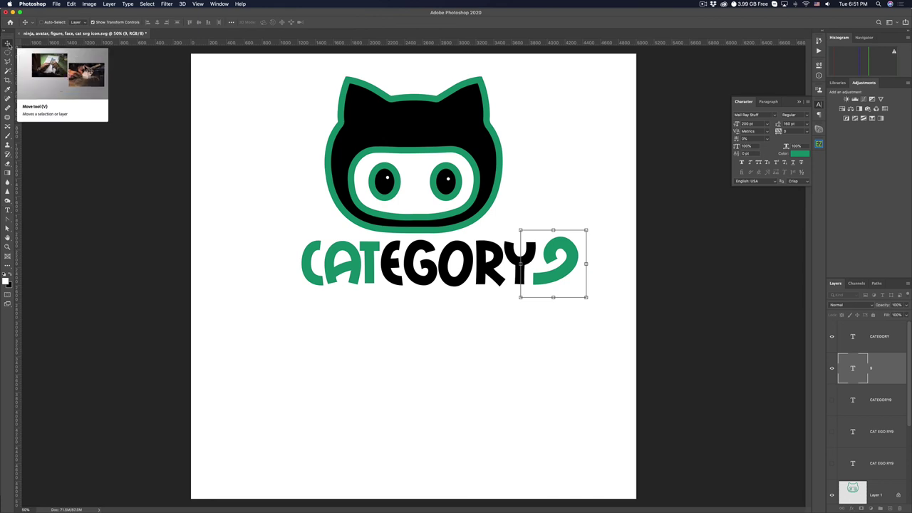
{"action": "key", "text": "Left"}
{"action": "key", "text": "Left"}
{"action": "key", "text": "Left"}
{"action": "key", "text": "Left"}
{"action": "key", "text": "Left"}
{"action": "key", "text": "Left"}
{"action": "key", "text": "Left"}
{"action": "key", "text": "Left"}
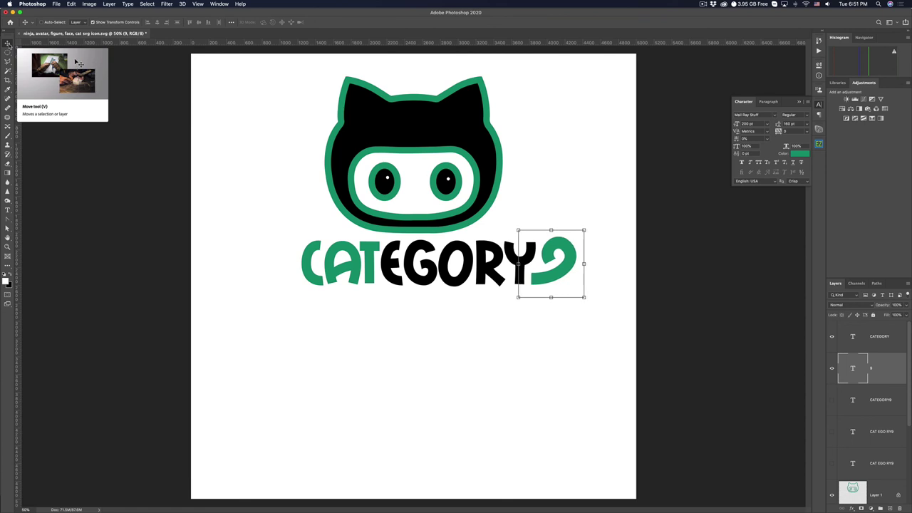
- Set the rotated 9's font size to 180 pt and shift CATEGORY and the 9 together left to centre them under the cat head
{"action": "double_click", "coordinate": [853, 368]}
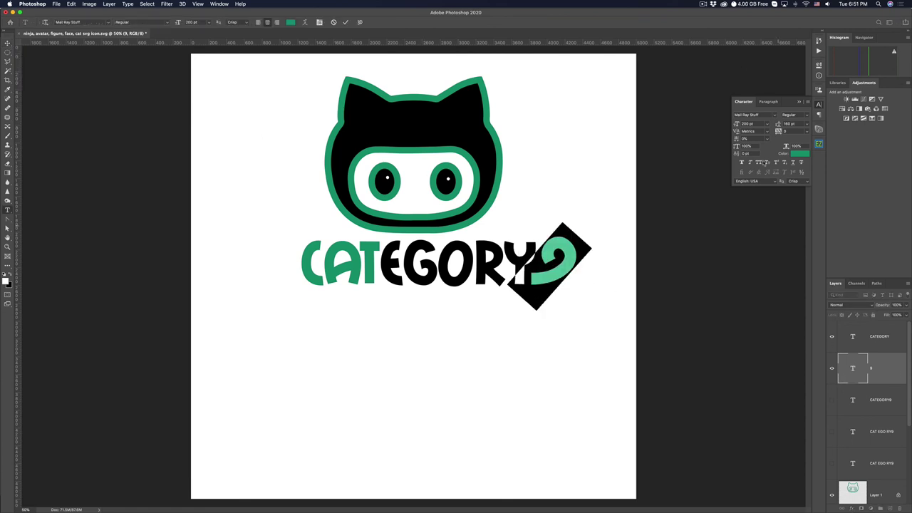
{"action": "left_click", "coordinate": [756, 124]}
{"action": "type", "text": "180"}
{"action": "key", "text": "Return"}
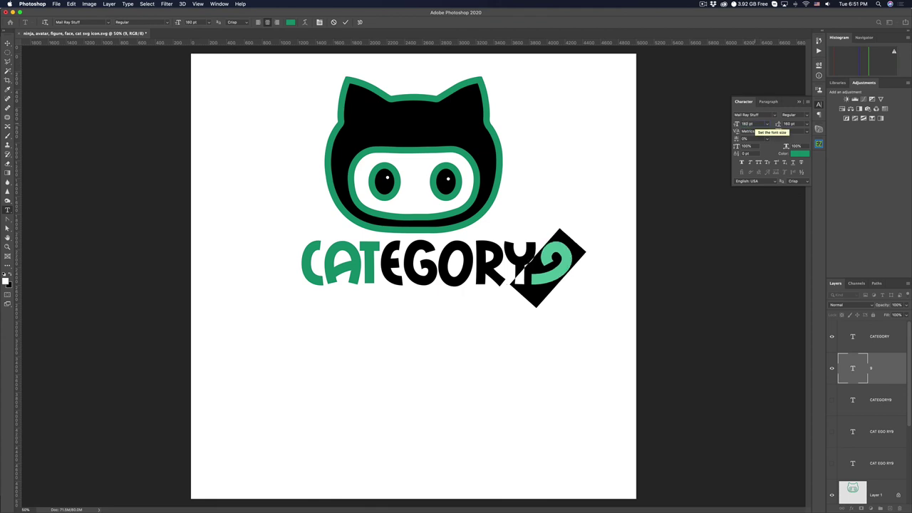
{"action": "left_click", "coordinate": [8, 43]}
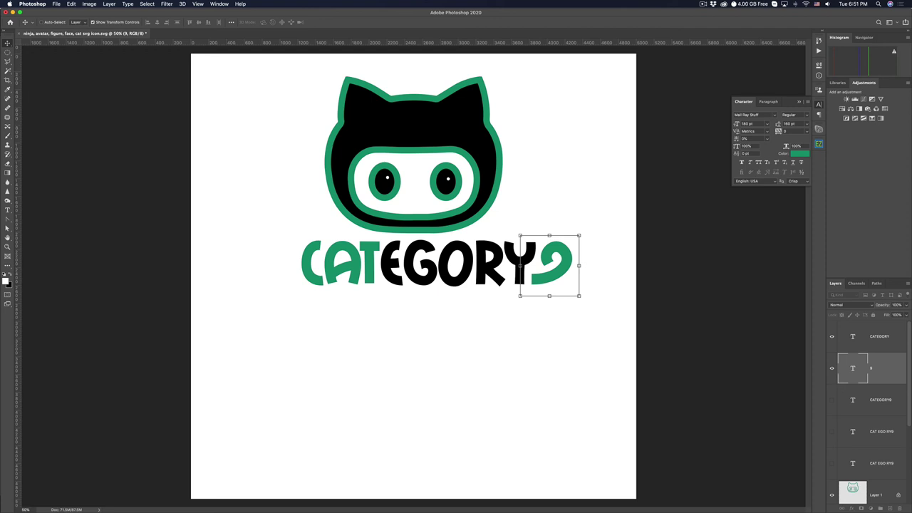
{"action": "left_click", "coordinate": [874, 333], "text": "shift"}
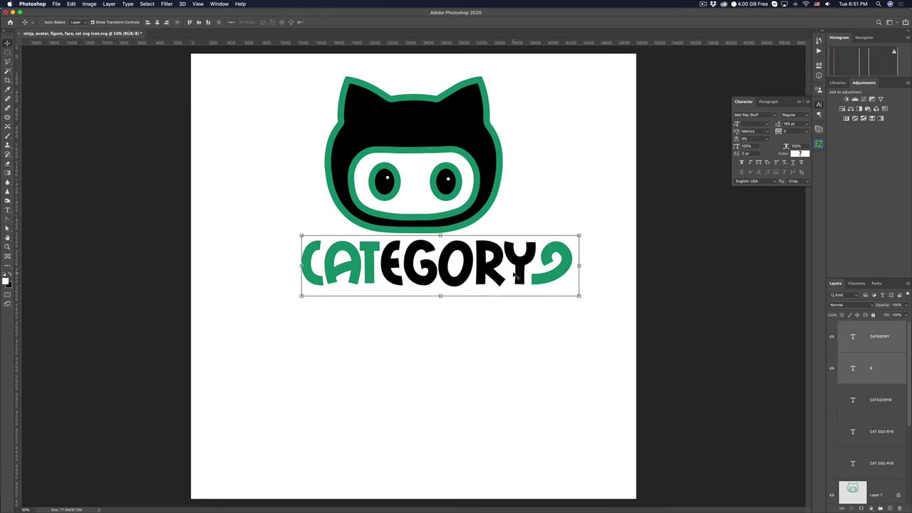
{"action": "left_click_drag", "start_coordinate": [515, 274], "coordinate": [493, 277]}
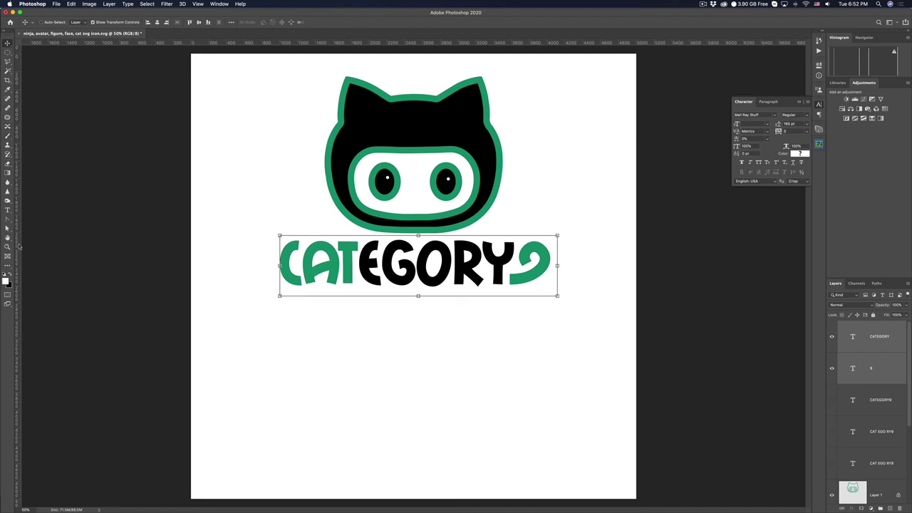
- Recolour the letters RY of CATEGORY with the green 139471 sampled from the letters CAT
{"action": "key", "text": "t"}
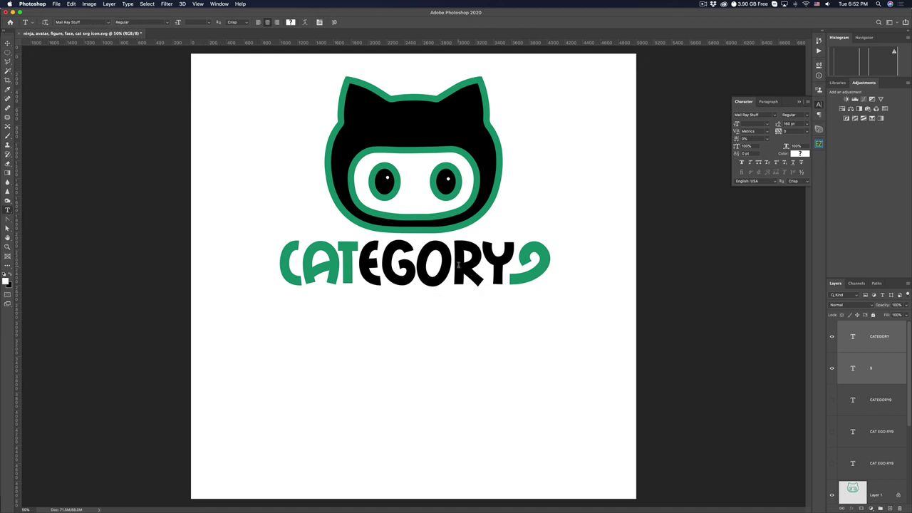
{"action": "left_click_drag", "start_coordinate": [459, 265], "coordinate": [515, 265]}
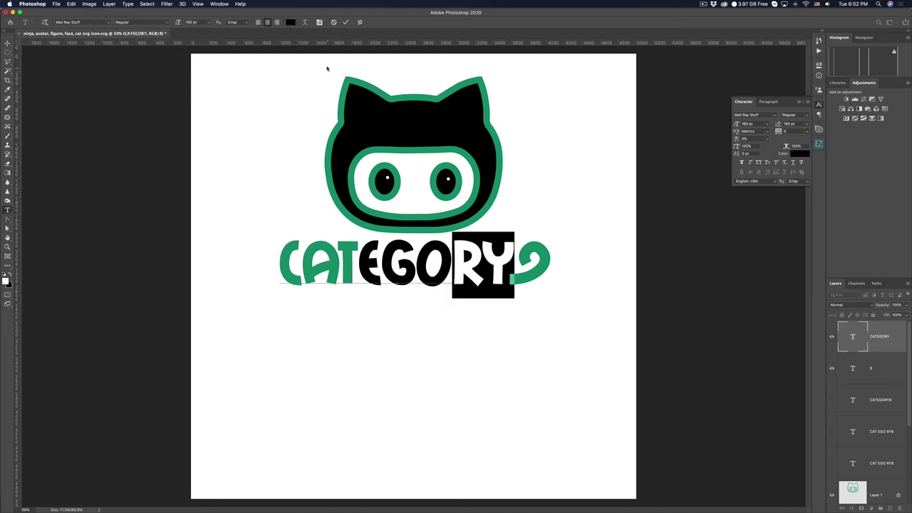
{"action": "left_click", "coordinate": [290, 22]}
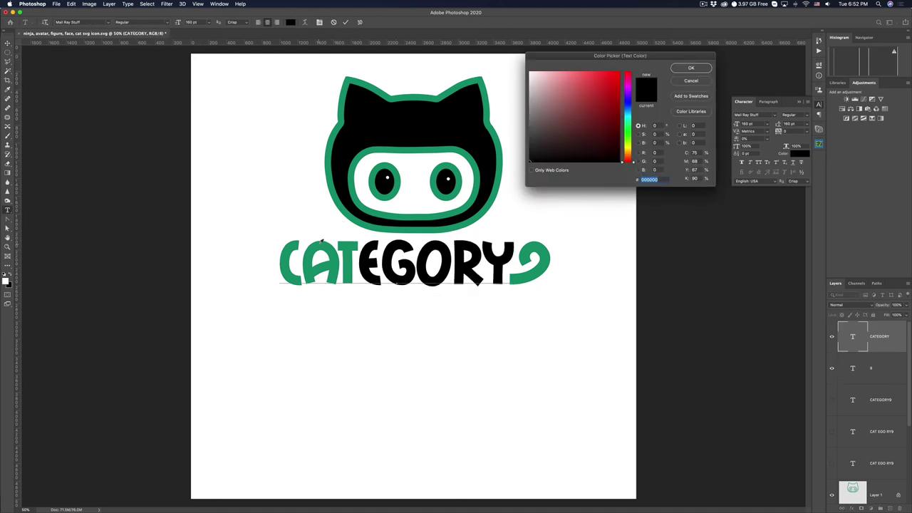
{"action": "left_click", "coordinate": [321, 242]}
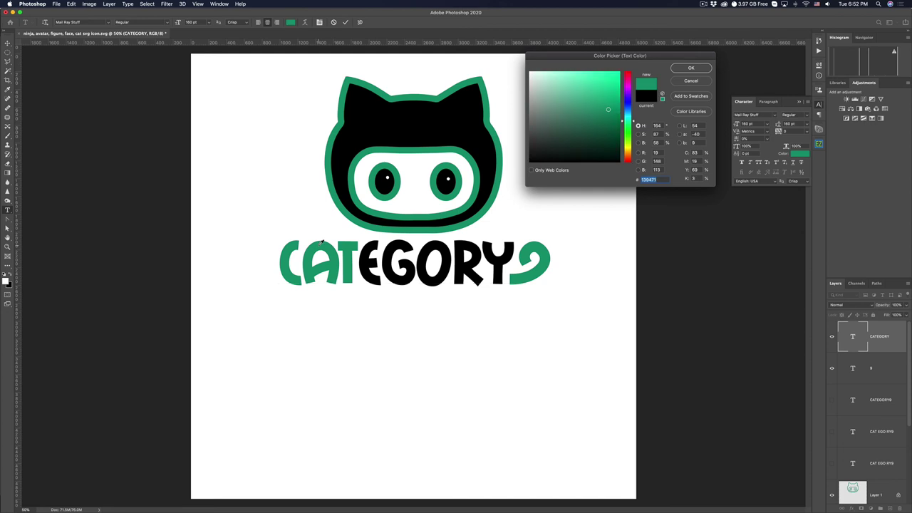
{"action": "left_click", "coordinate": [693, 69]}
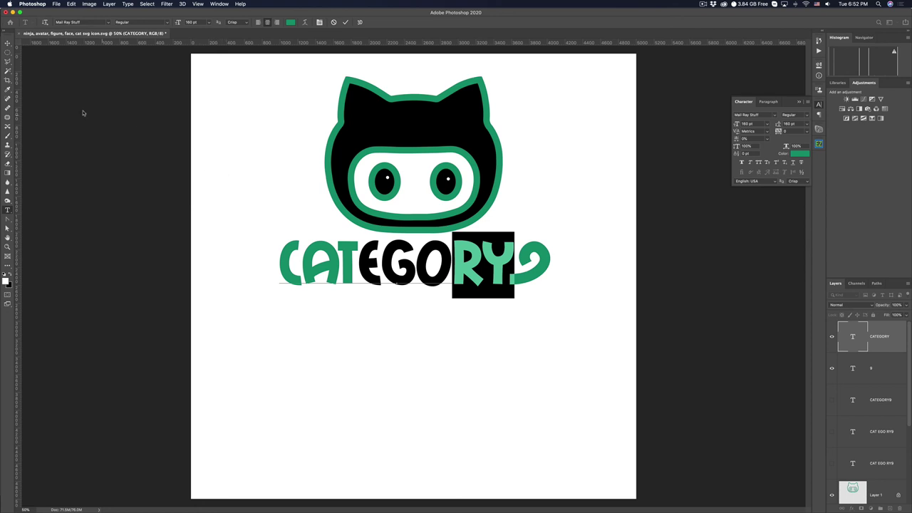
{"action": "left_click", "coordinate": [7, 55]}
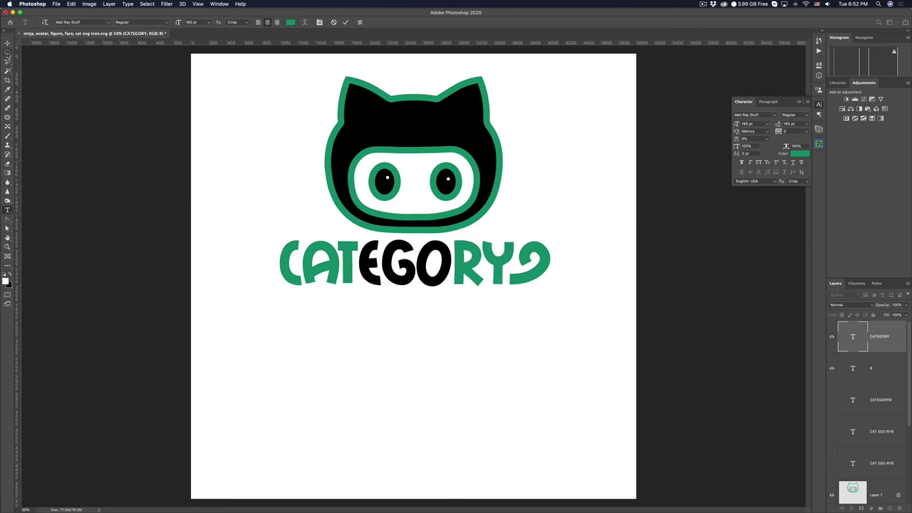
- Create a small horizontal black-filled rectangle on a new layer in the empty area below the text, and clear the selection
{"action": "left_click", "coordinate": [7, 53]}
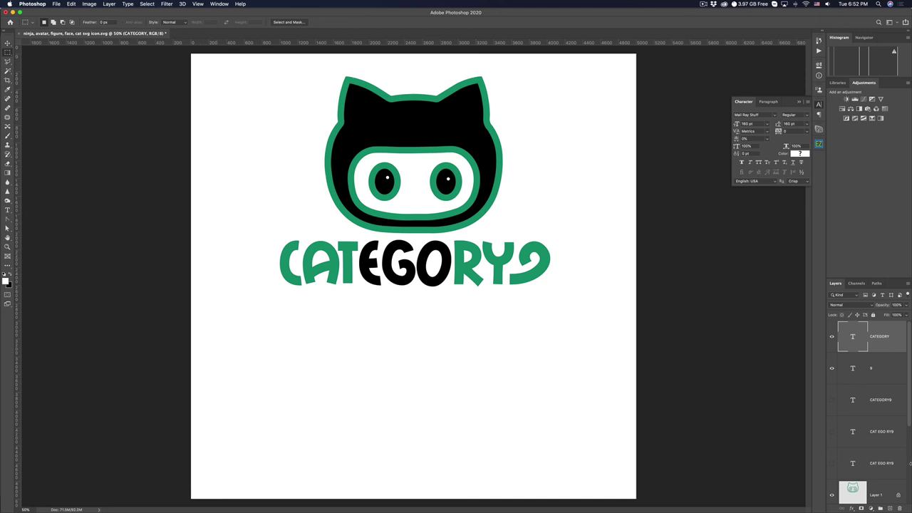
{"action": "left_click", "coordinate": [890, 508]}
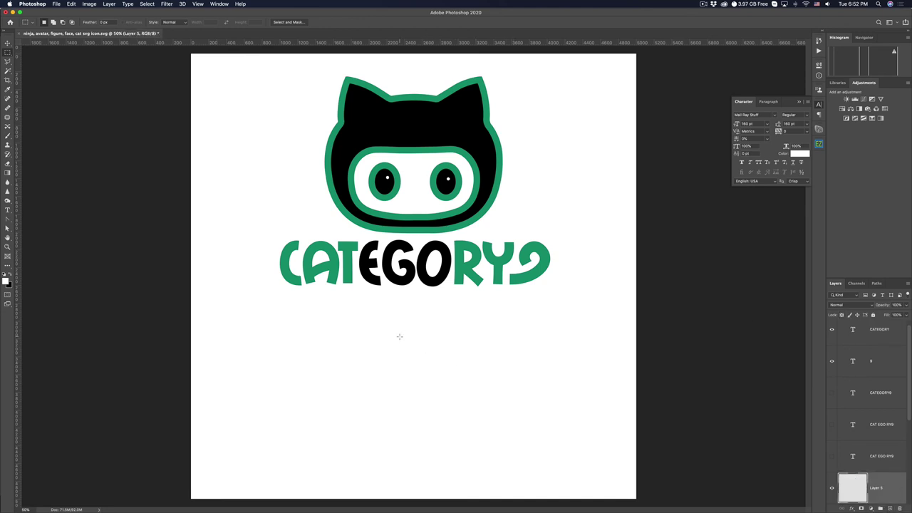
{"action": "left_click_drag", "start_coordinate": [399, 336], "coordinate": [424, 342]}
{"action": "left_click", "coordinate": [11, 275]}
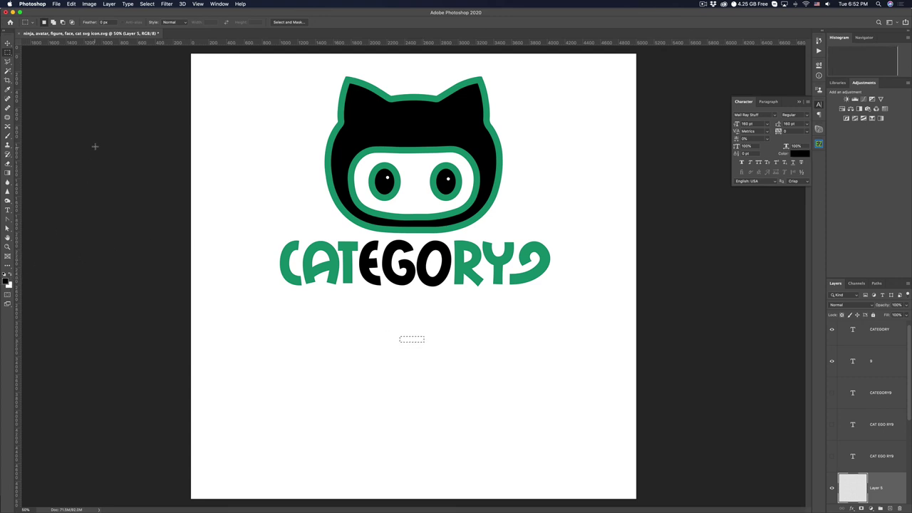
{"action": "left_click", "coordinate": [70, 4]}
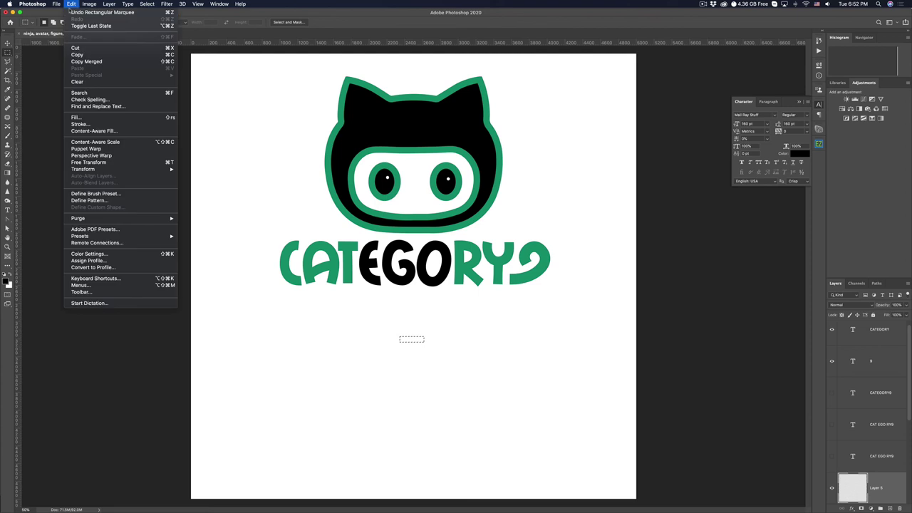
{"action": "left_click", "coordinate": [75, 116]}
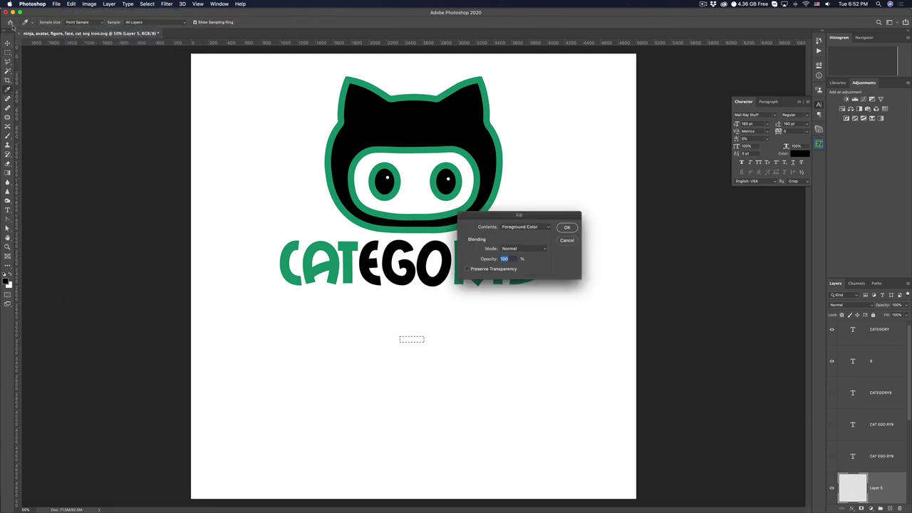
{"action": "left_click", "coordinate": [567, 228]}
{"action": "key", "text": "super+d"}
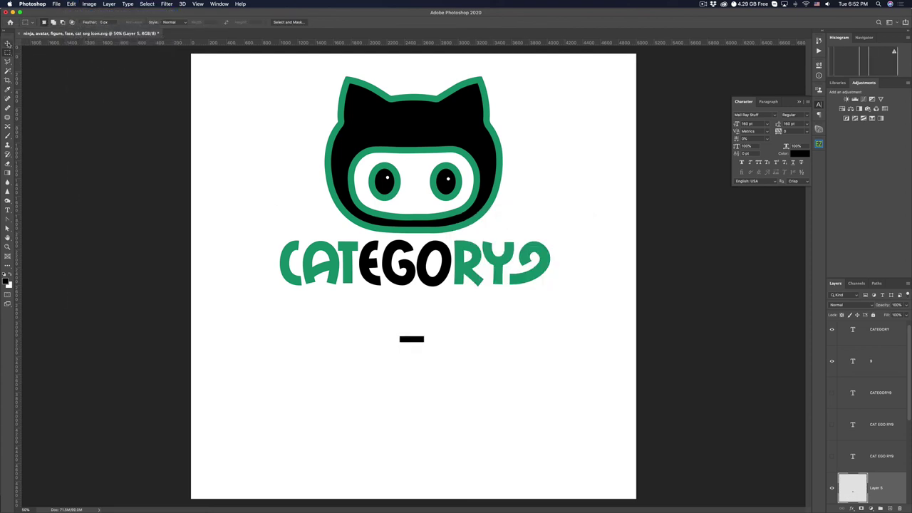
- Move the black bar above the cat's right-hand eye and rotate it about 24° counterclockwise as a slanted eyebrow
{"action": "left_click", "coordinate": [7, 44]}
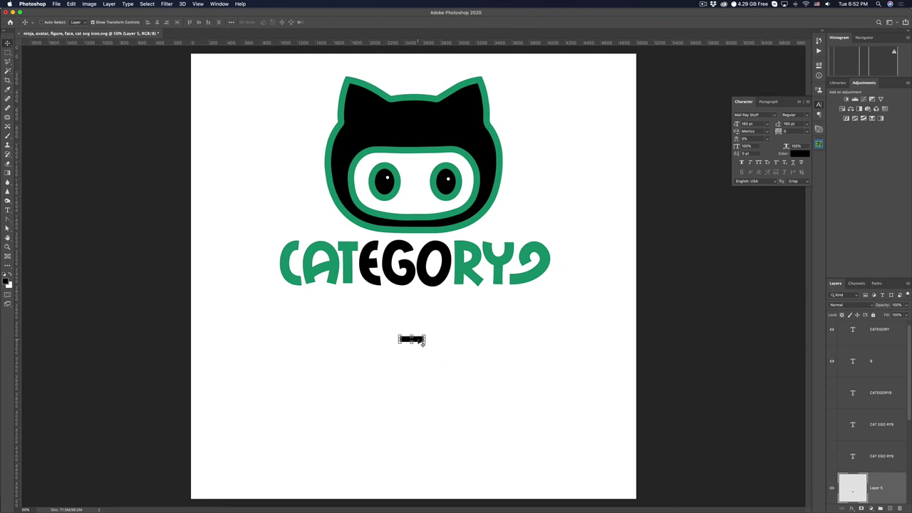
{"action": "left_click_drag", "start_coordinate": [421, 344], "coordinate": [448, 151]}
{"action": "key", "text": "super+t"}
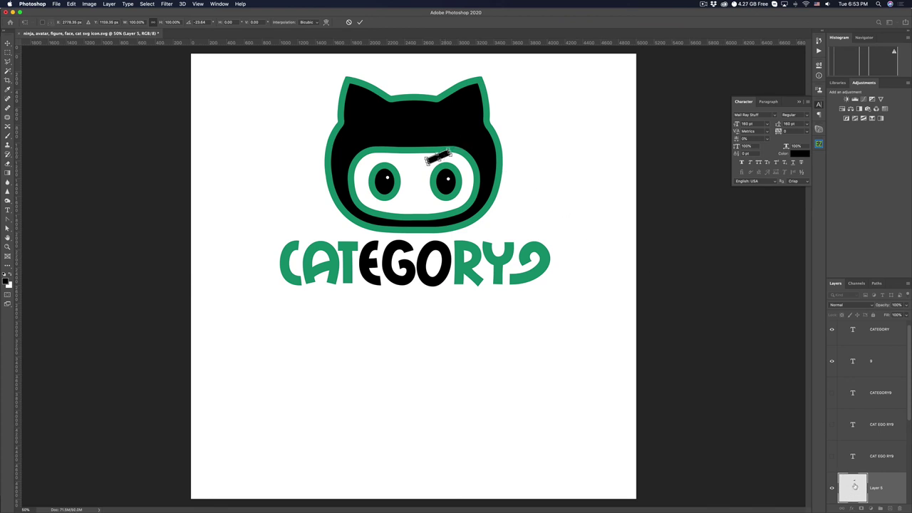
- Duplicate the eyebrow layer, flip the copy horizontally and move it about 554 px left above the other eye
{"action": "left_click_drag", "start_coordinate": [882, 489], "coordinate": [890, 507]}
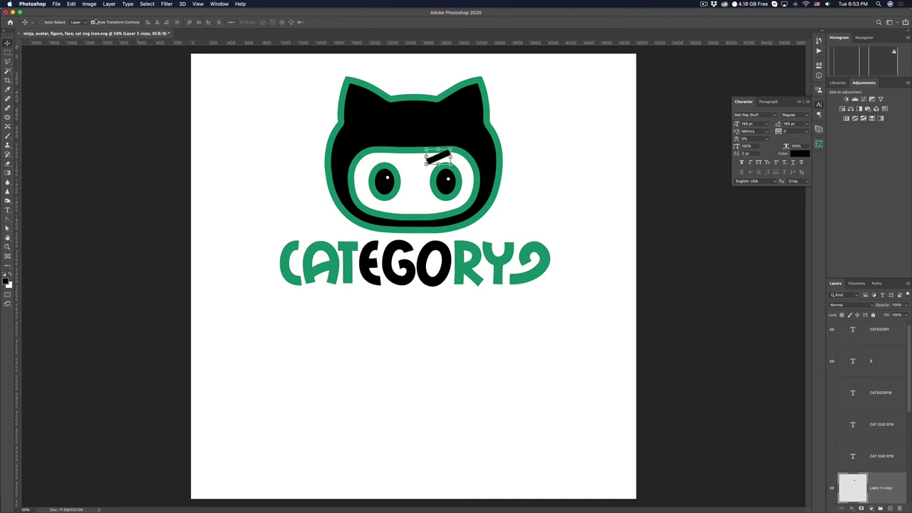
{"action": "left_click", "coordinate": [72, 5]}
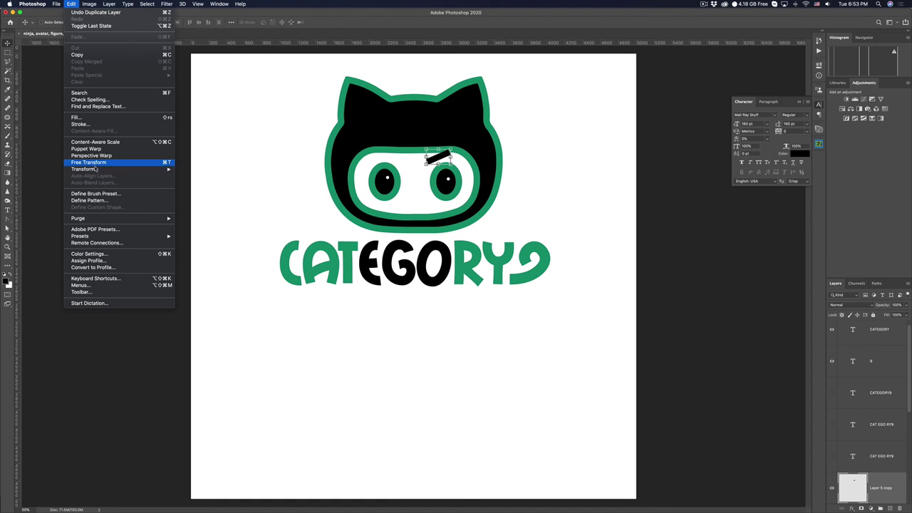
{"action": "mouse_move", "coordinate": [100, 169]}
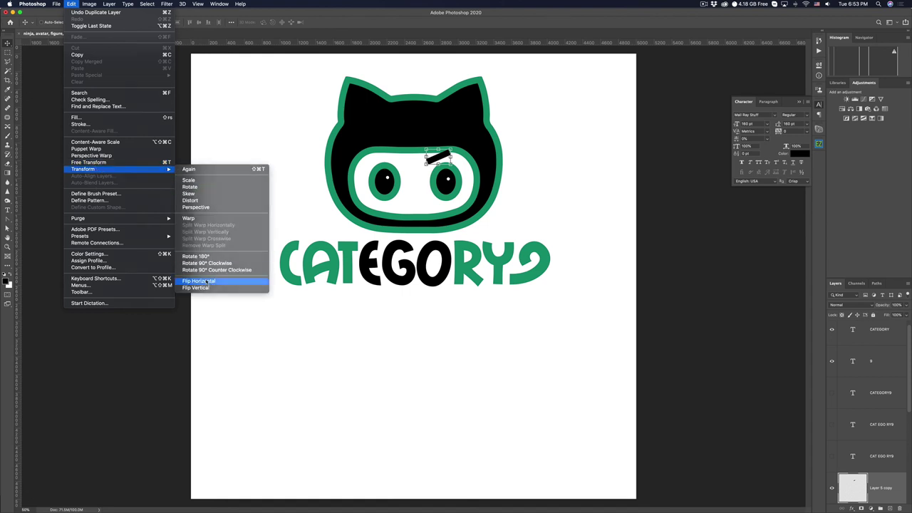
{"action": "key", "text": "Escape"}
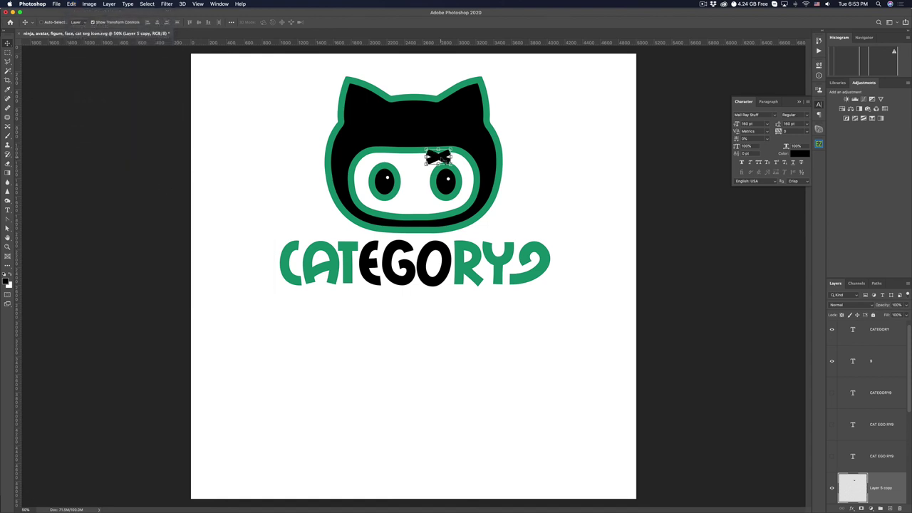
{"action": "key", "text": "Return"}
{"action": "left_click_drag", "start_coordinate": [440, 158], "coordinate": [394, 160]}
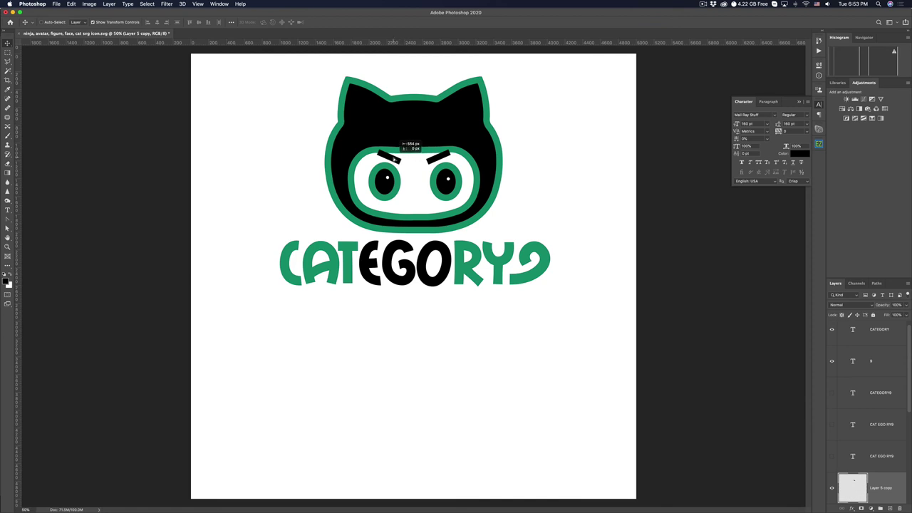
{"action": "left_click_drag", "start_coordinate": [393, 160], "coordinate": [393, 160]}
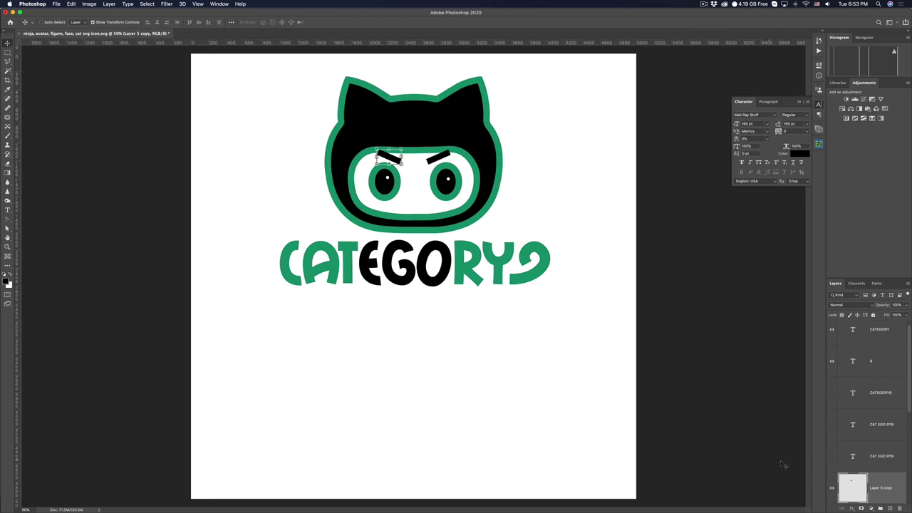
{"action": "scroll", "coordinate": [881, 435], "scroll_direction": "down", "scroll_amount": 5}
{"action": "left_click", "coordinate": [881, 482]}
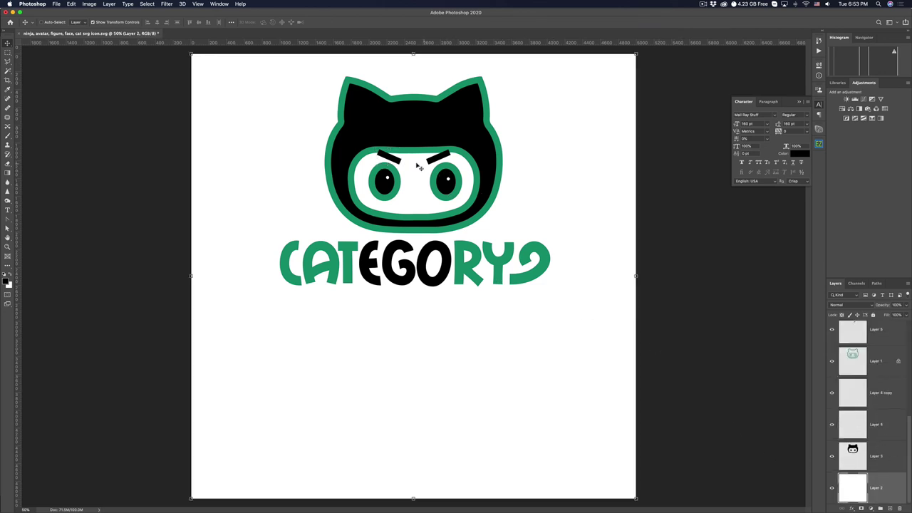
{"action": "scroll", "coordinate": [886, 368], "scroll_direction": "up", "scroll_amount": 3}
{"action": "scroll", "coordinate": [886, 368], "scroll_direction": "down", "scroll_amount": 2}
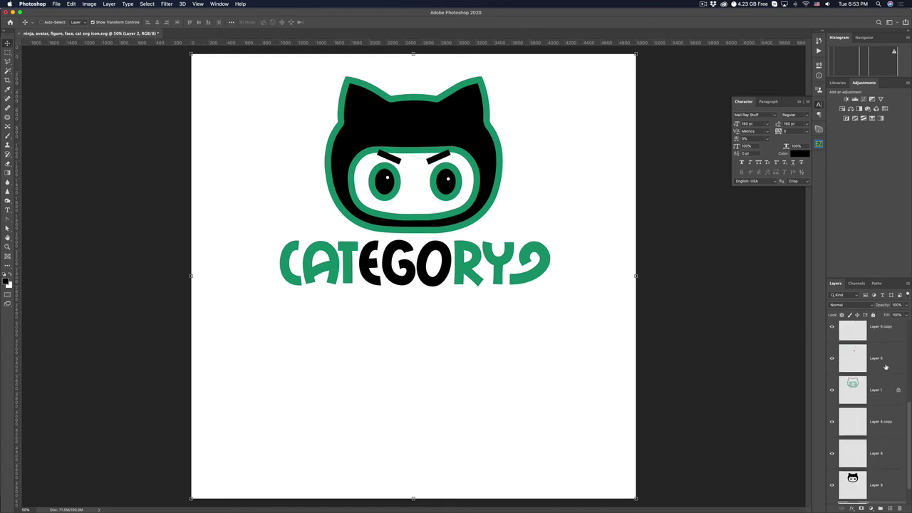
{"action": "left_click", "coordinate": [855, 357]}
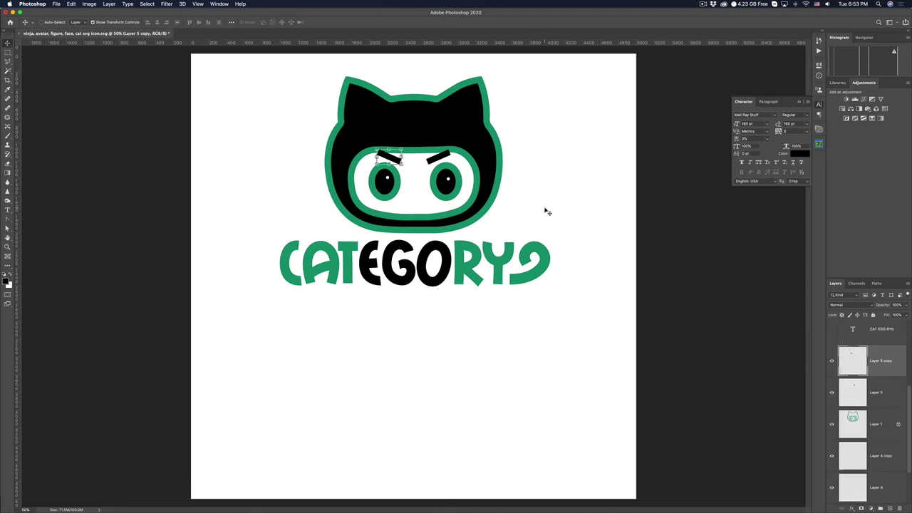
{"action": "key", "text": "ctrl+z"}
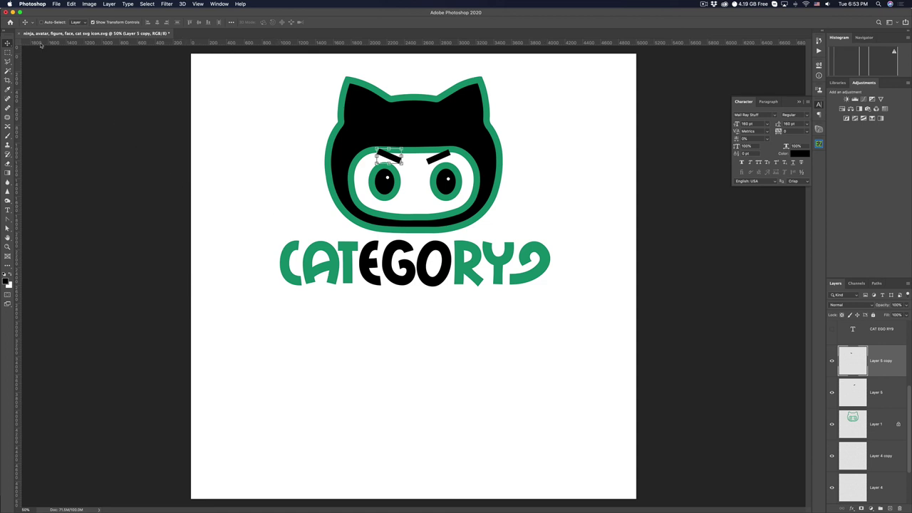
- Recolour the rotated 9 with the black foreground colour and commit the text edit
{"action": "left_click", "coordinate": [887, 332]}
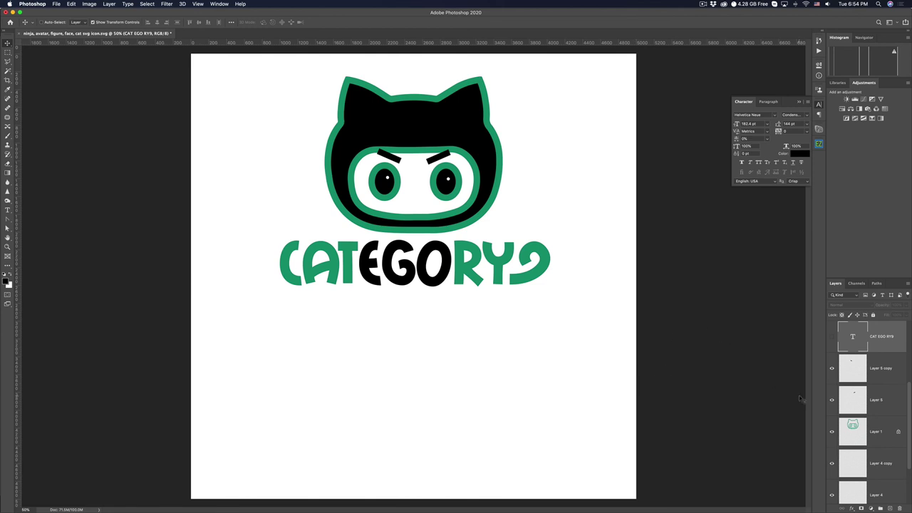
{"action": "scroll", "coordinate": [880, 404], "scroll_direction": "down", "scroll_amount": 3}
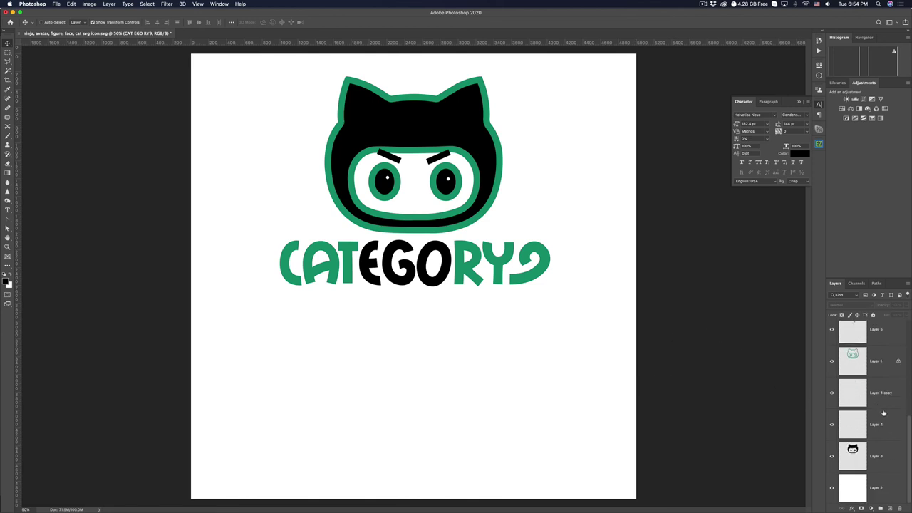
{"action": "scroll", "coordinate": [883, 410], "scroll_direction": "up", "scroll_amount": 6}
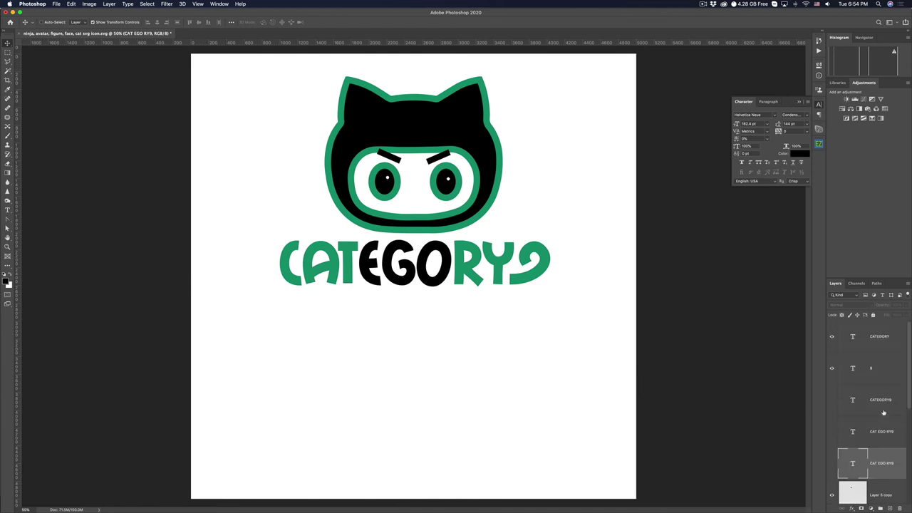
{"action": "double_click", "coordinate": [853, 368]}
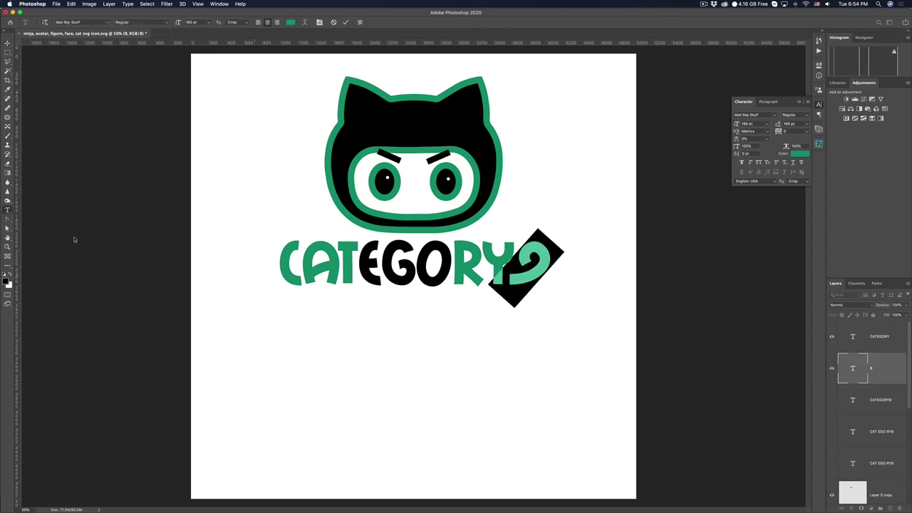
{"action": "left_click", "coordinate": [10, 274]}
{"action": "left_click", "coordinate": [10, 275]}
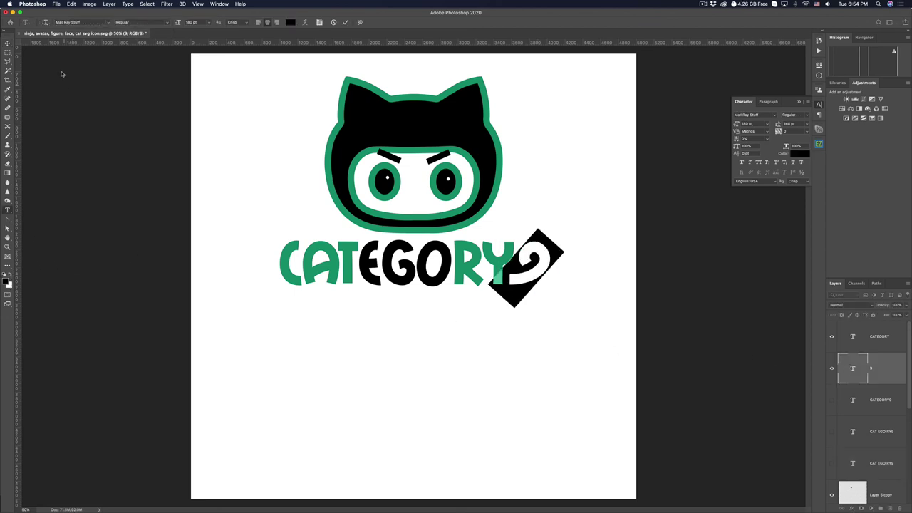
{"action": "left_click", "coordinate": [8, 44]}
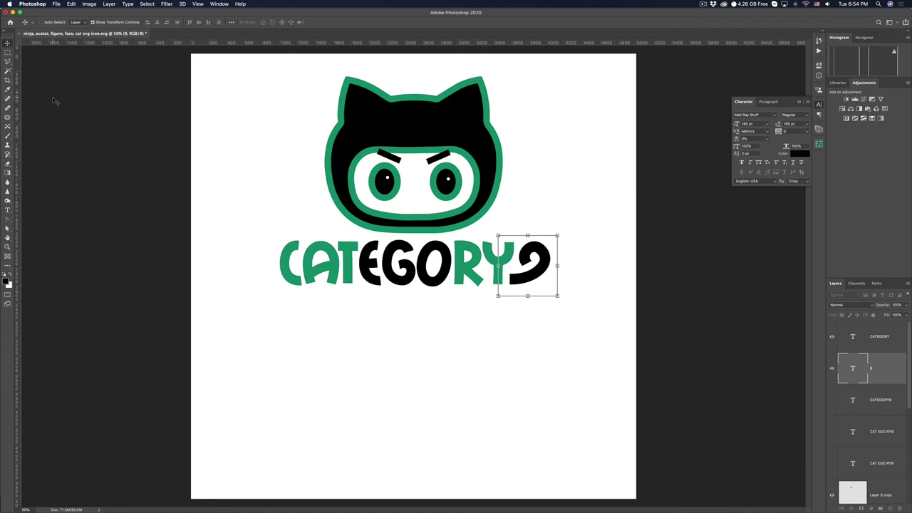
- Save the document to the Desktop as Category9 in Photoshop format with layers kept
{"action": "left_click", "coordinate": [885, 402]}
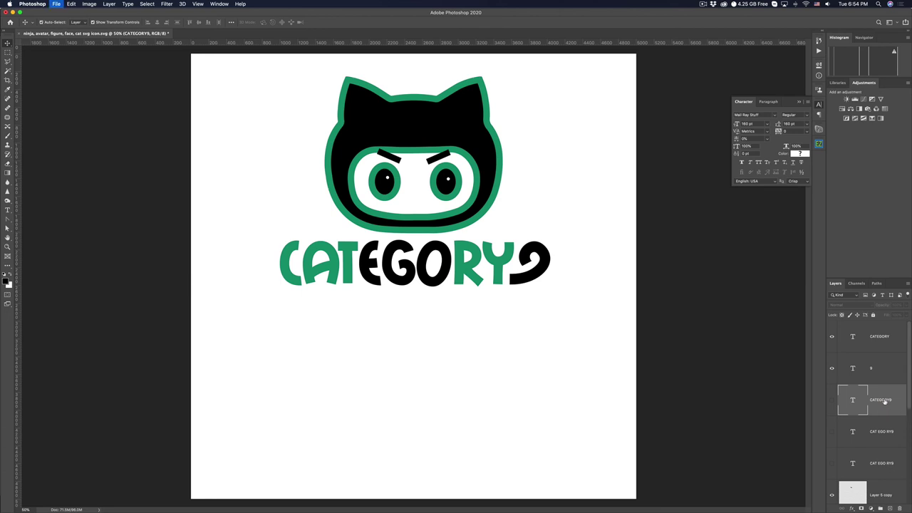
{"action": "key", "text": "super+shift+s"}
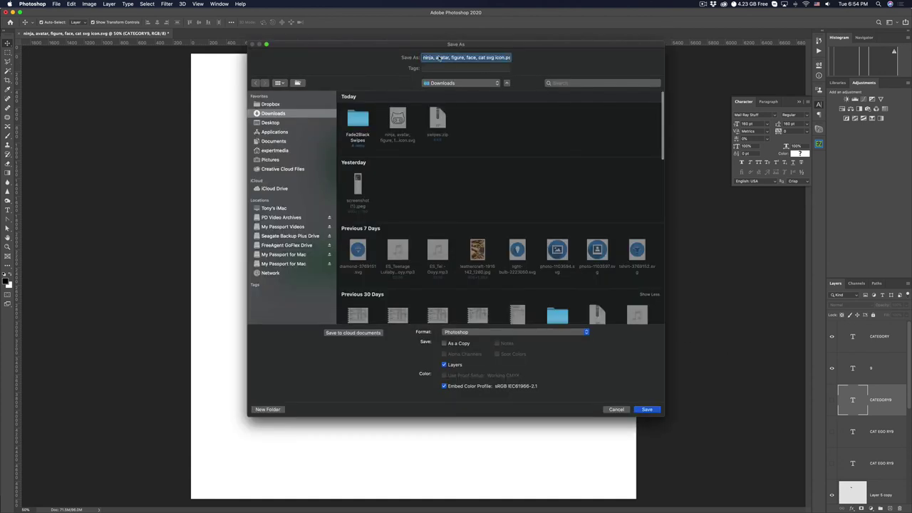
{"action": "type", "text": "Cate"}
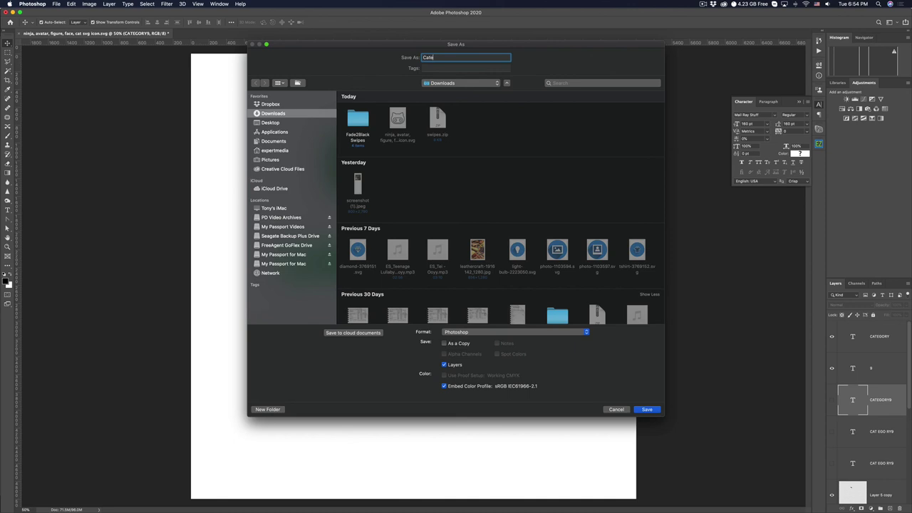
{"action": "type", "text": "gory9"}
{"action": "left_click", "coordinate": [271, 123]}
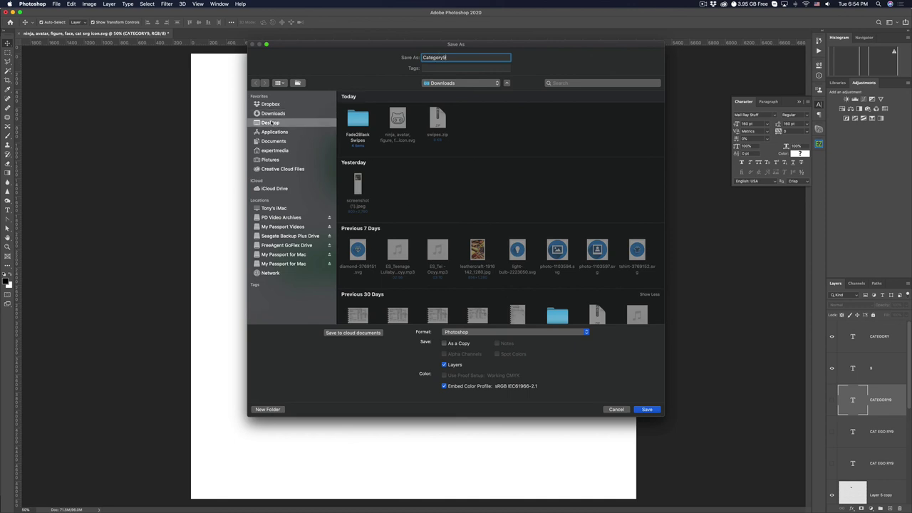
{"action": "left_click", "coordinate": [650, 410]}
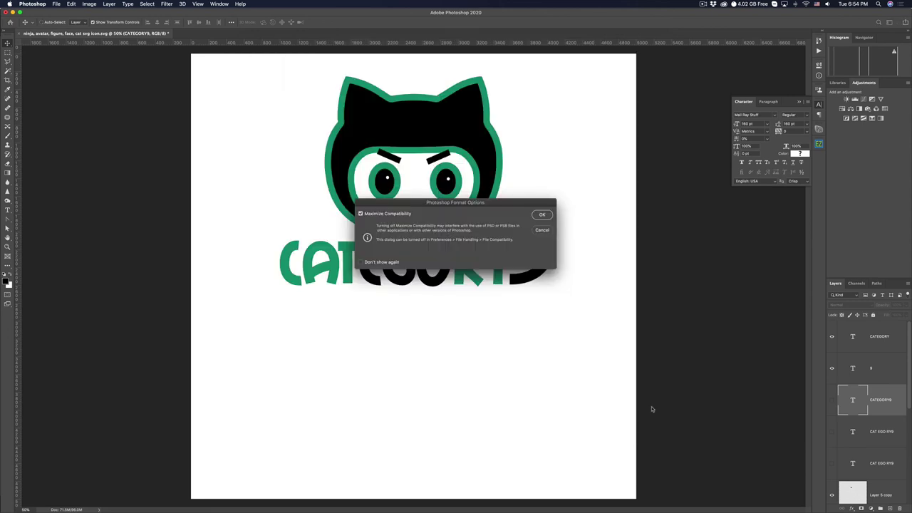